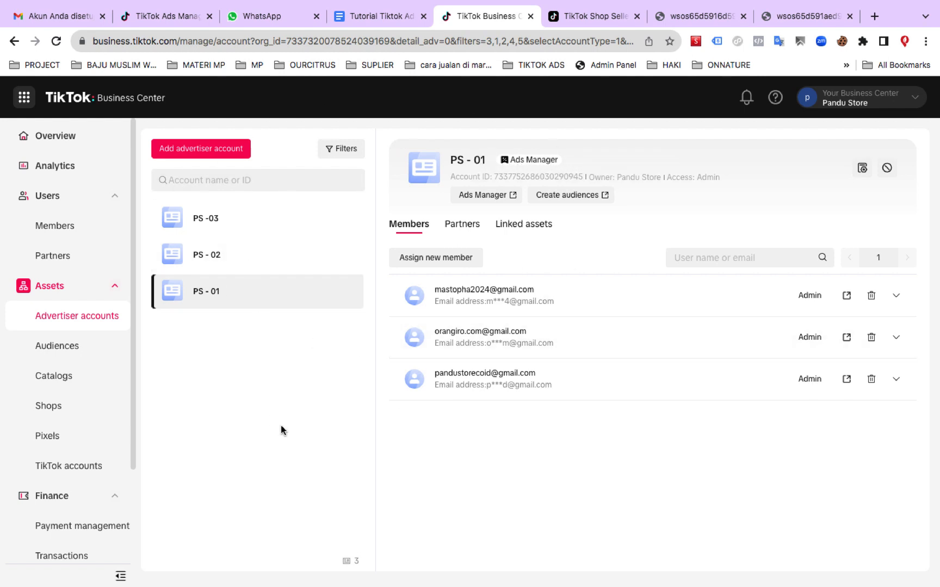
Step: Review the Business Center's members, partners, advertiser accounts, payment management, TikTok accounts and shops
click(77, 237)
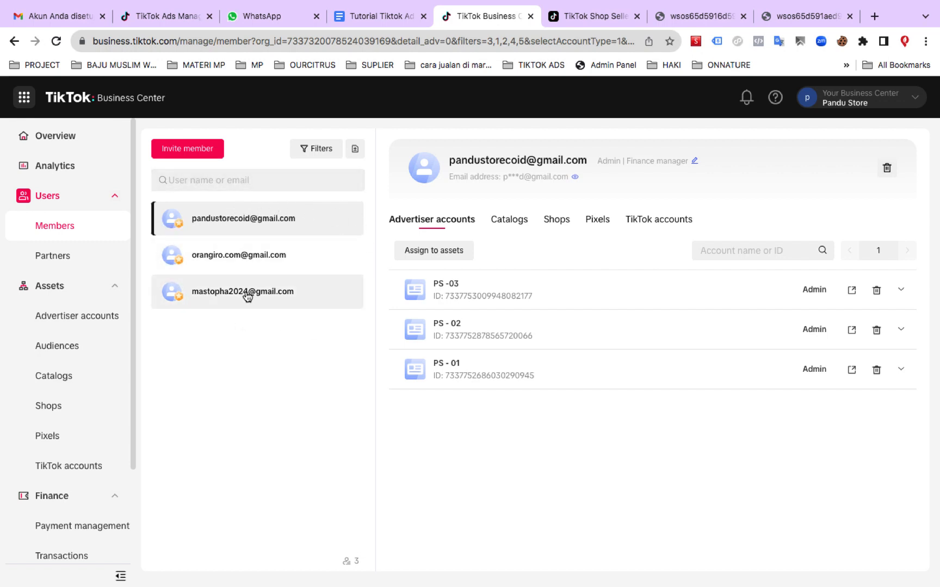
click(54, 264)
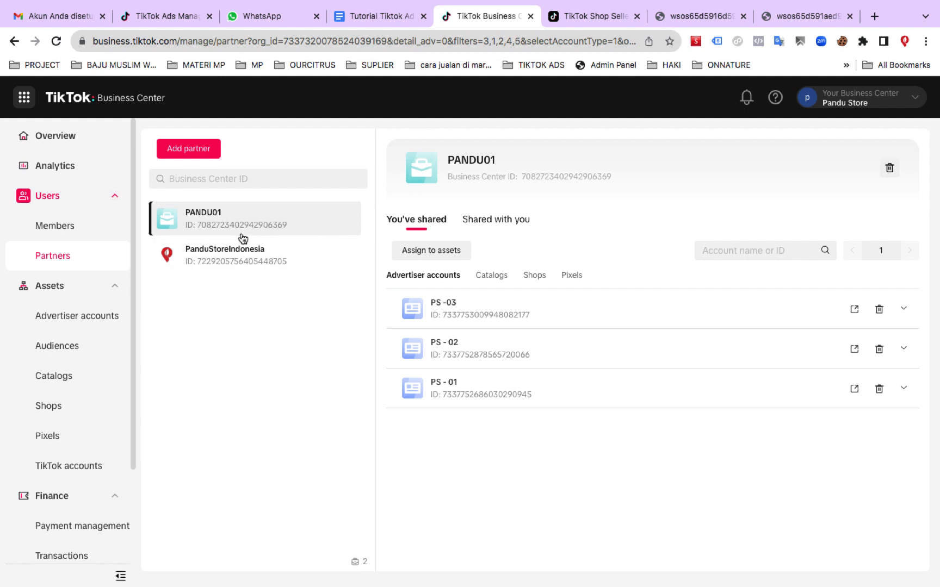
click(112, 319)
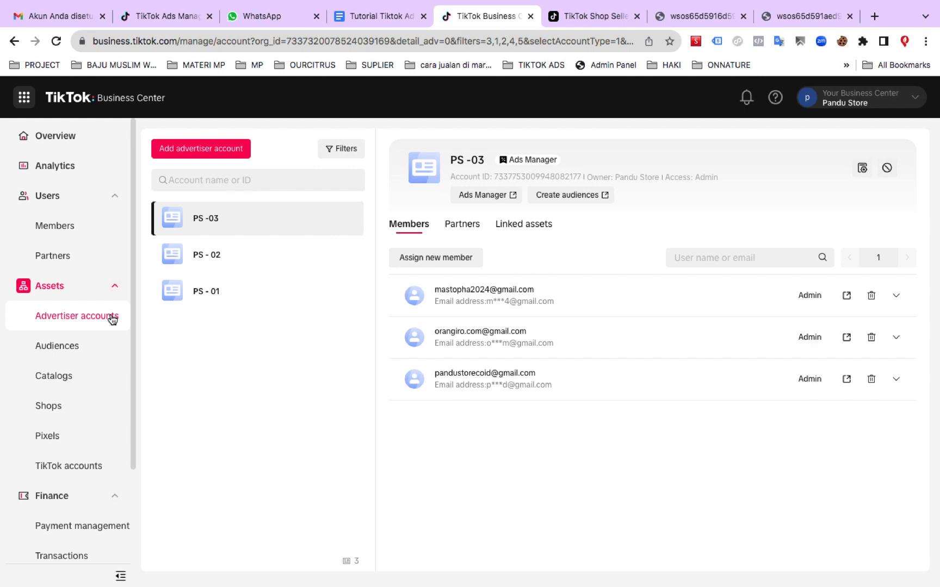
click(84, 526)
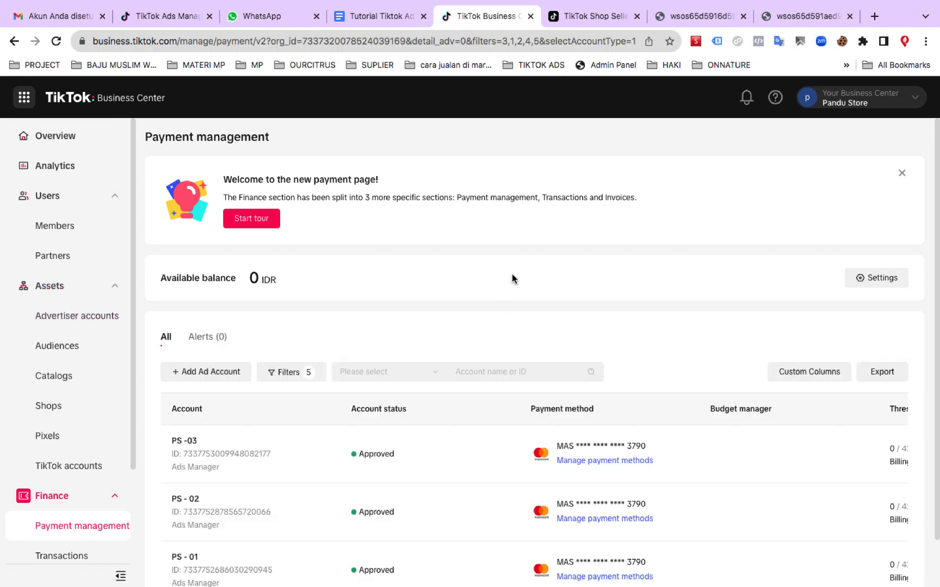
scroll(491, 329, down, 1)
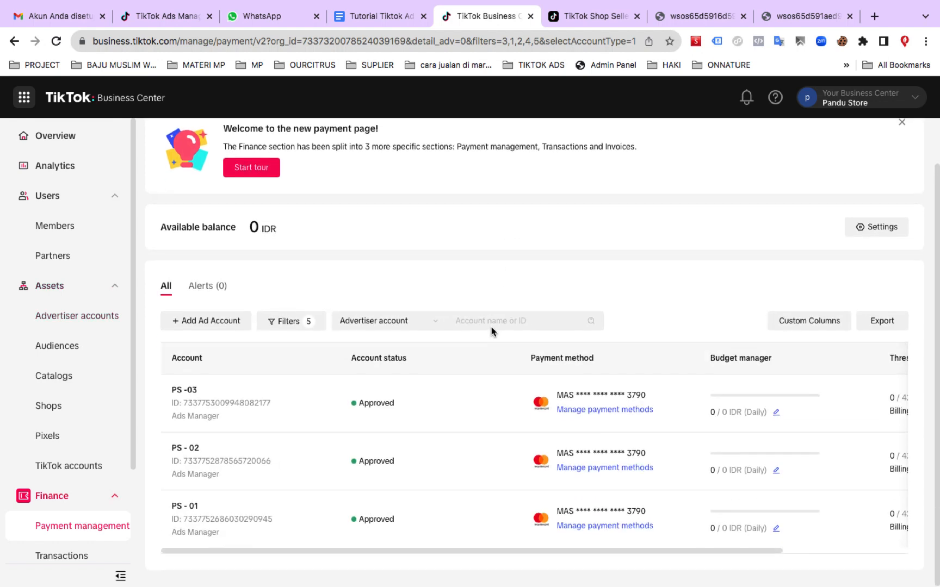
scroll(491, 329, up, 1)
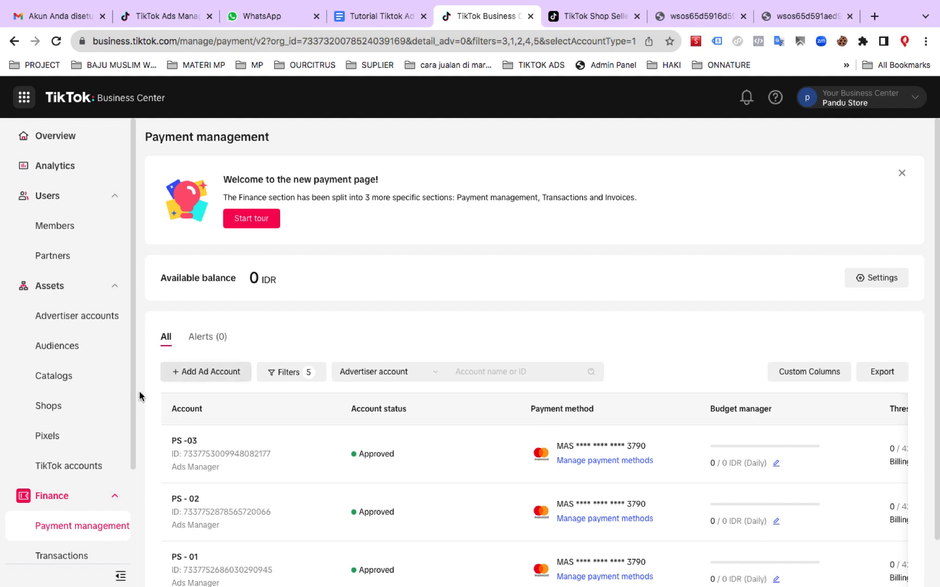
click(58, 469)
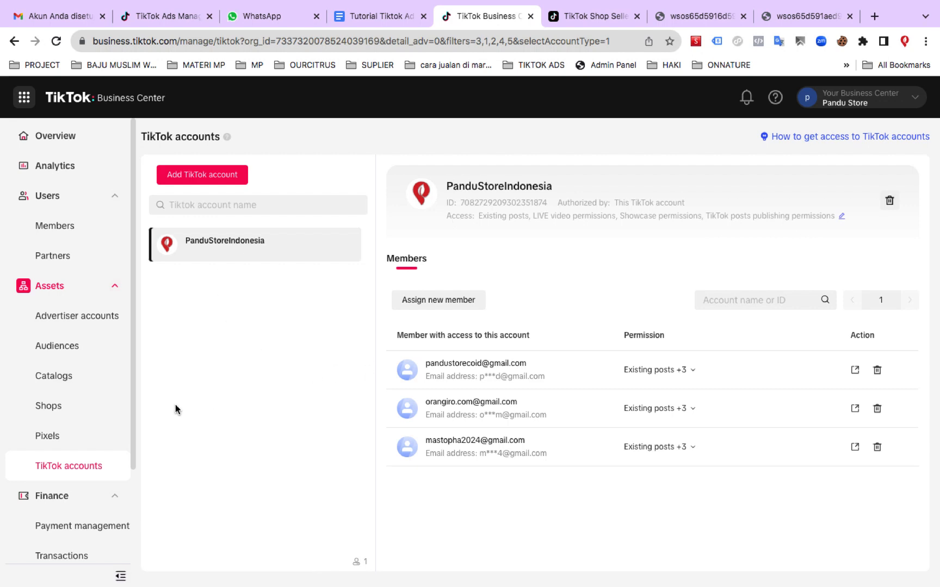
click(66, 414)
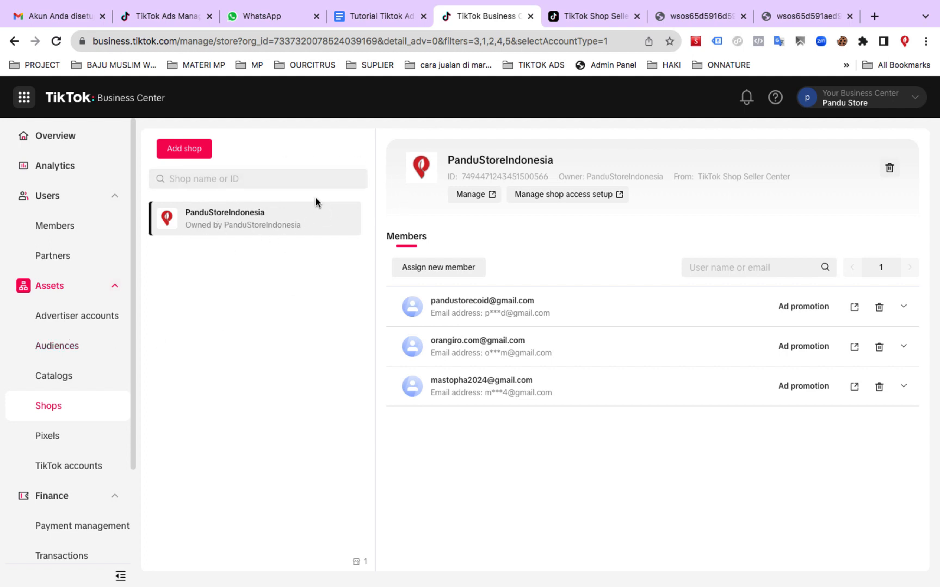
Step: Open the PS - 01 advertiser account in Ads Manager
click(84, 321)
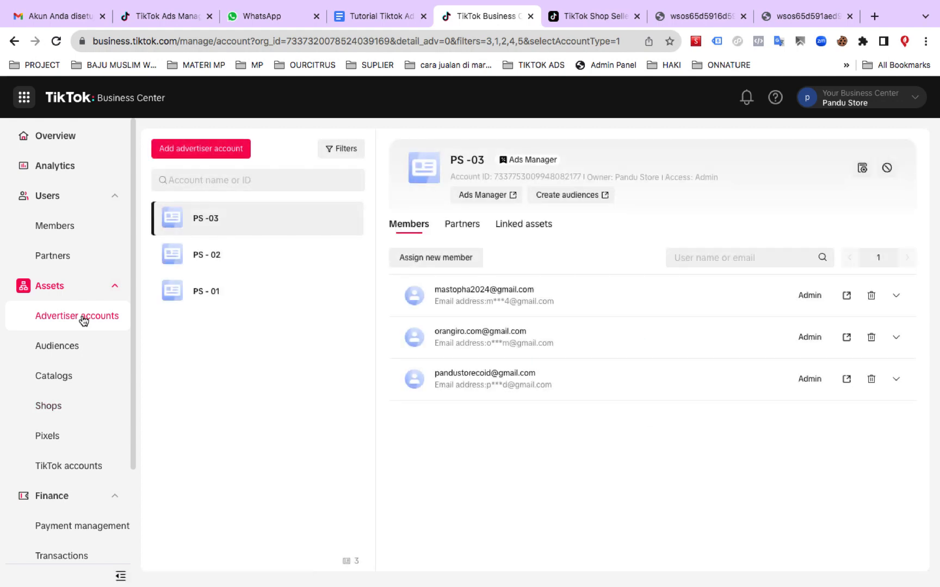
click(196, 298)
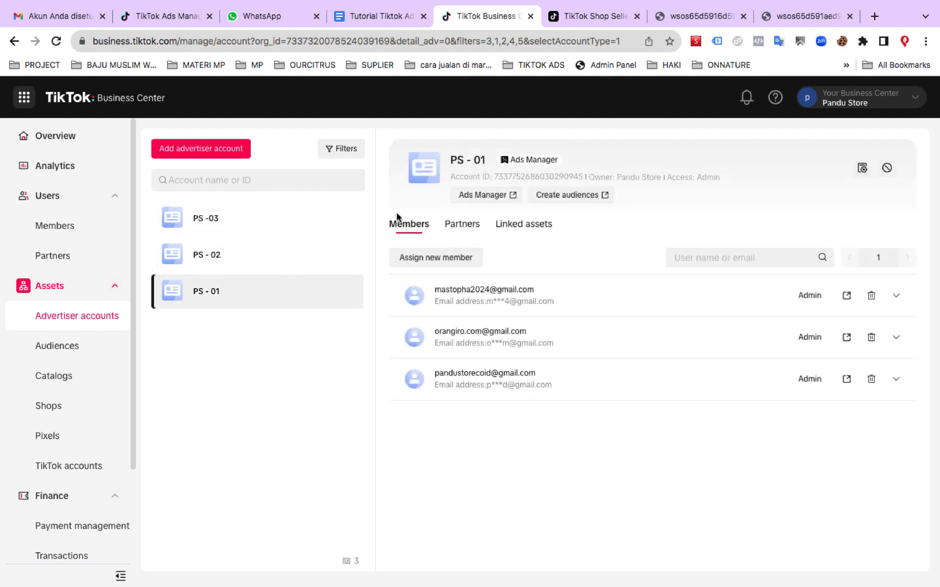
click(479, 197)
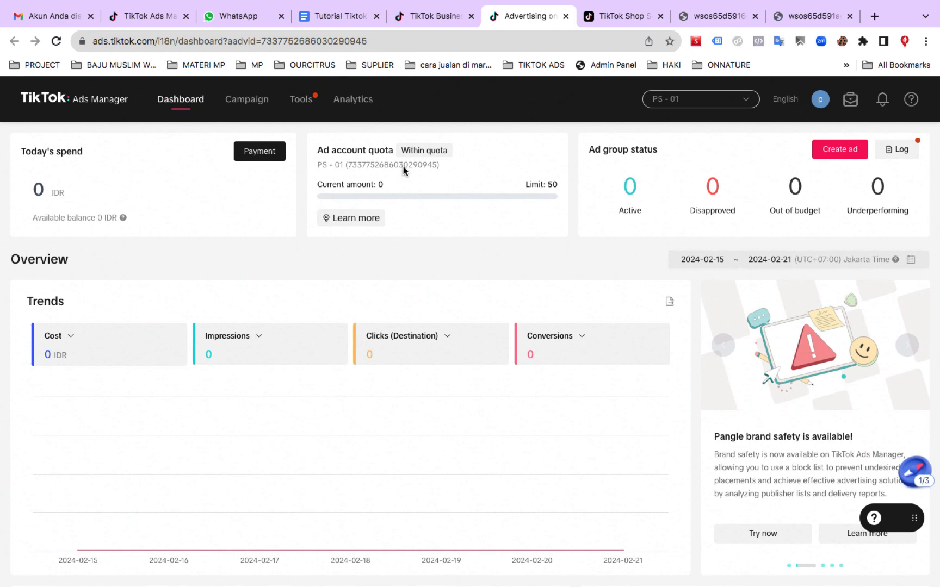
Step: Start a new campaign in Advanced create mode, with the mode-choice page set not to show again
click(252, 106)
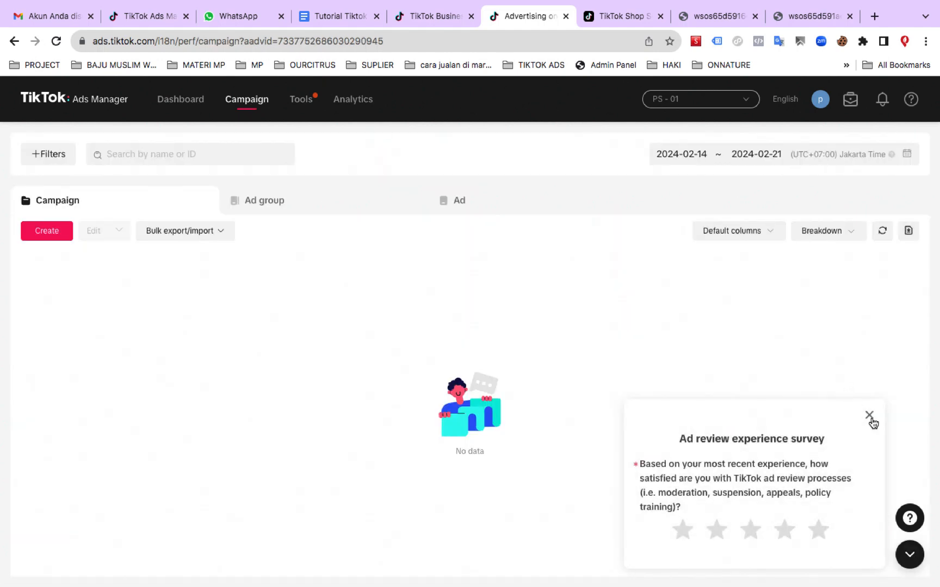
click(869, 415)
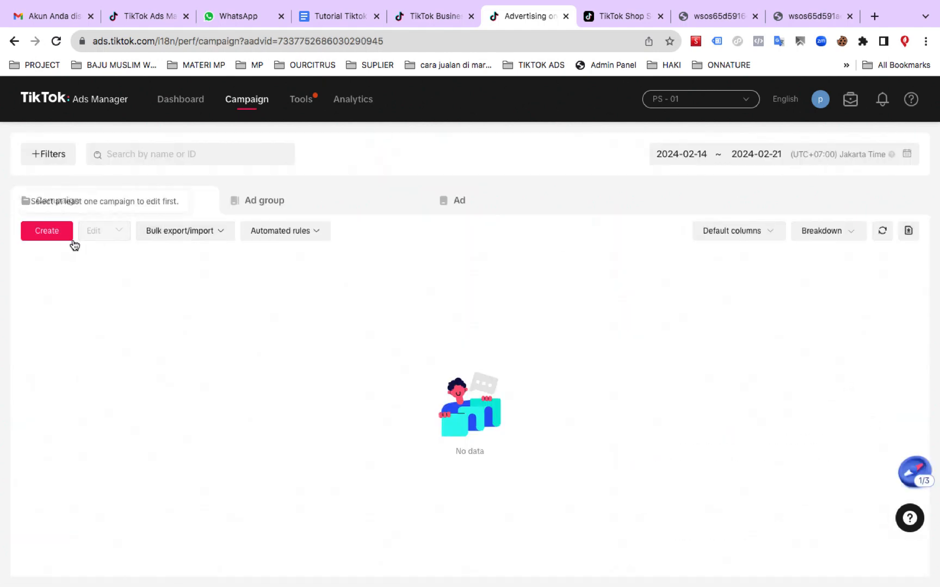
click(56, 232)
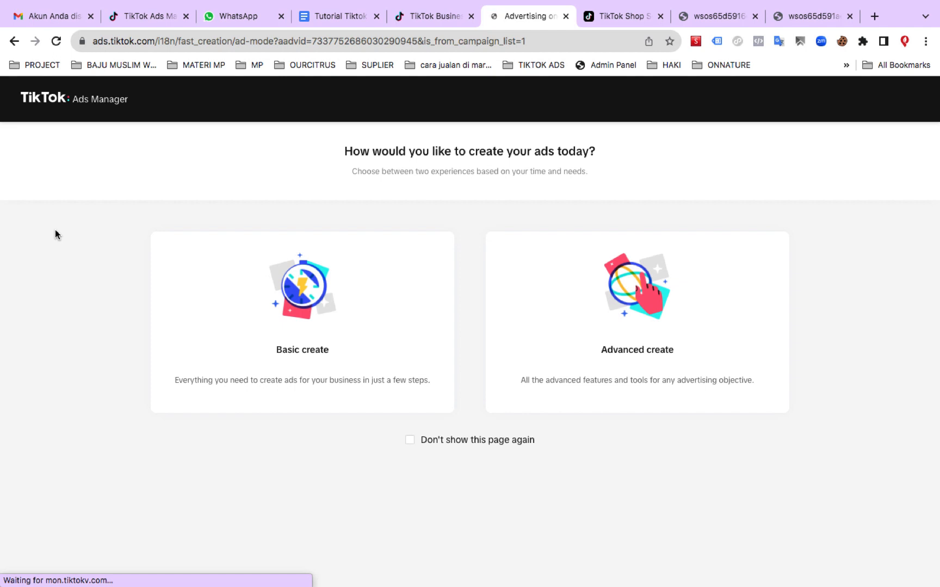
click(409, 439)
click(611, 364)
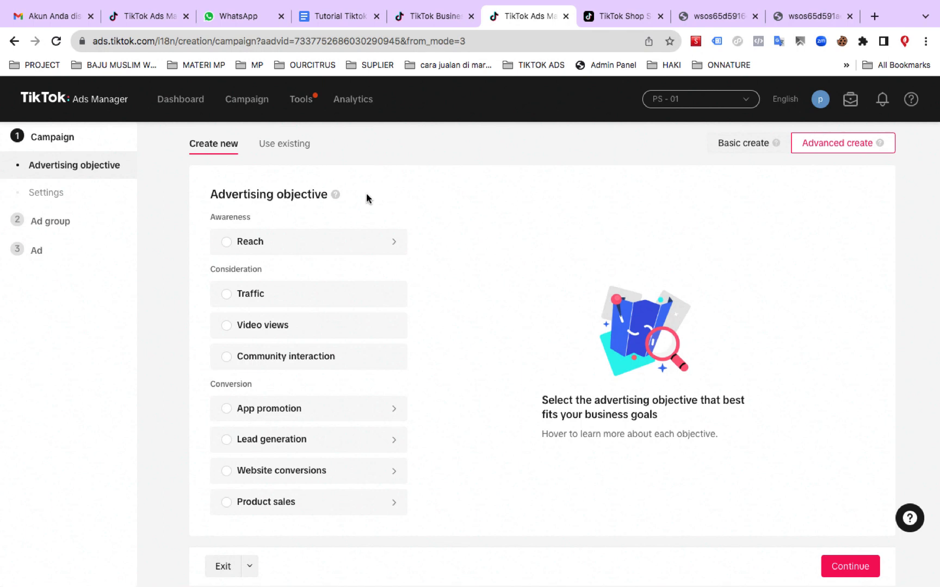
Step: Set the advertising objective to Product sales with TikTok Shop as the product source, and proceed to the ad group settings
mouse_move(266, 328)
mouse_move(281, 368)
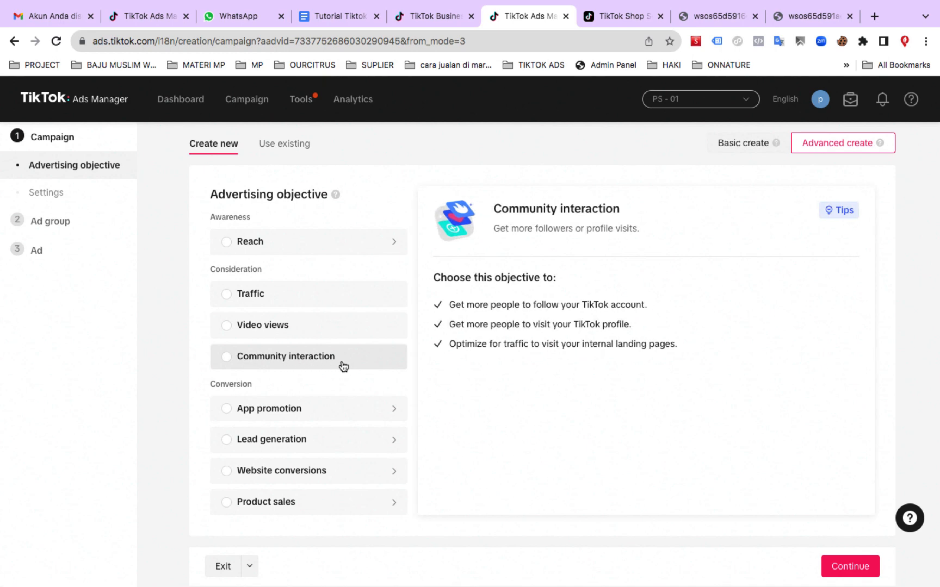
mouse_move(293, 419)
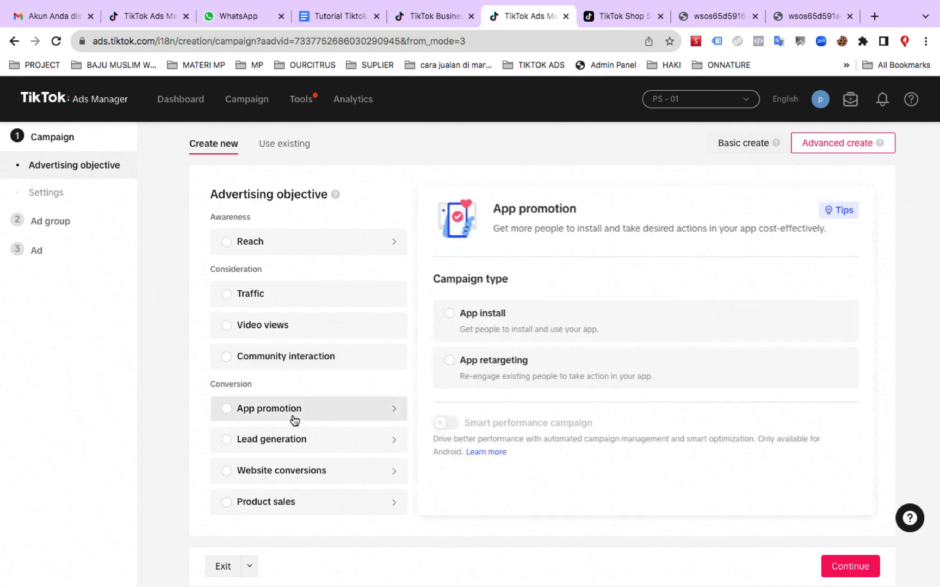
mouse_move(279, 444)
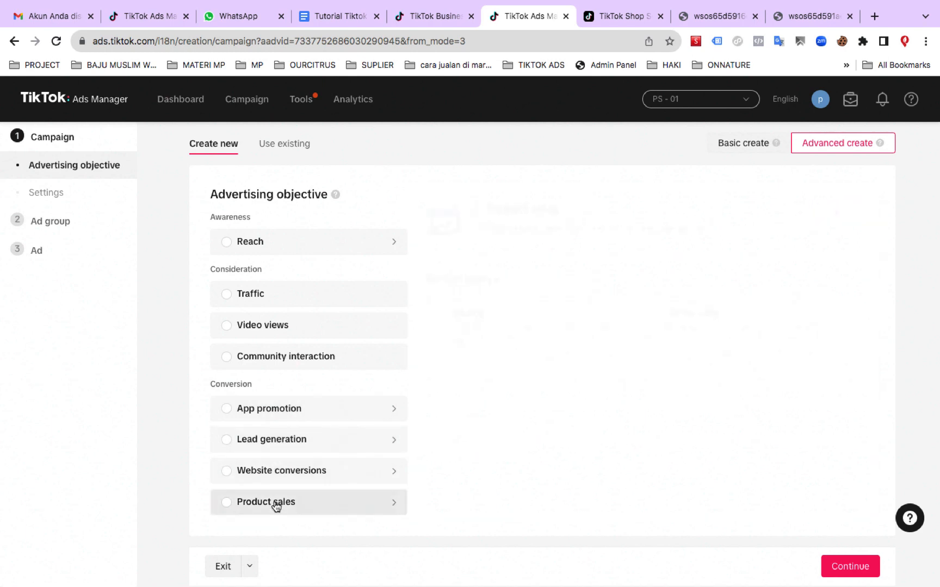
mouse_move(276, 505)
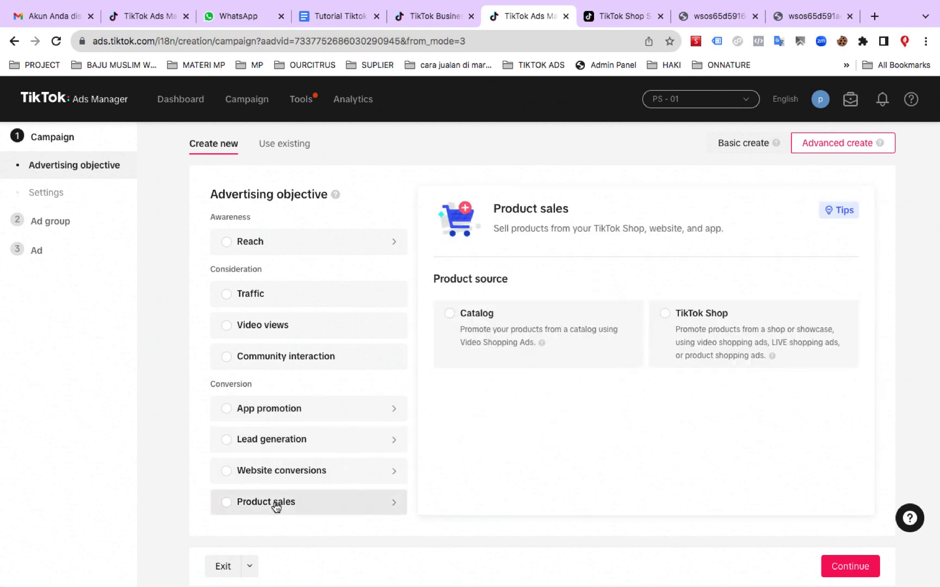
click(226, 503)
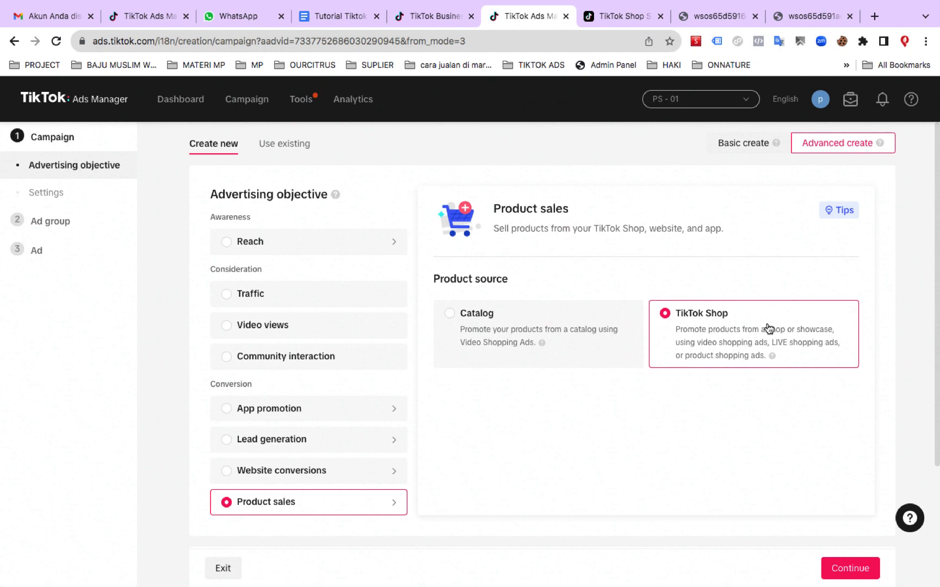
click(486, 330)
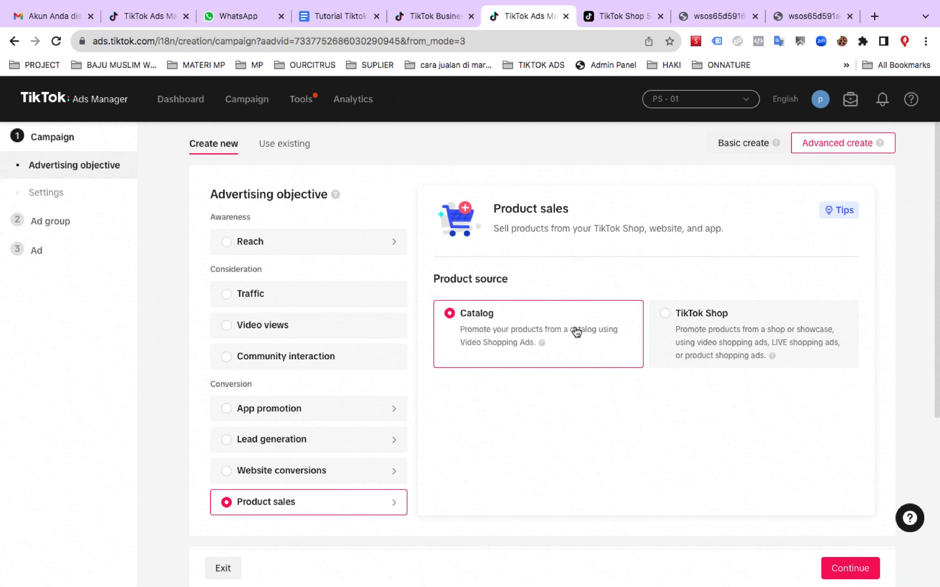
click(698, 352)
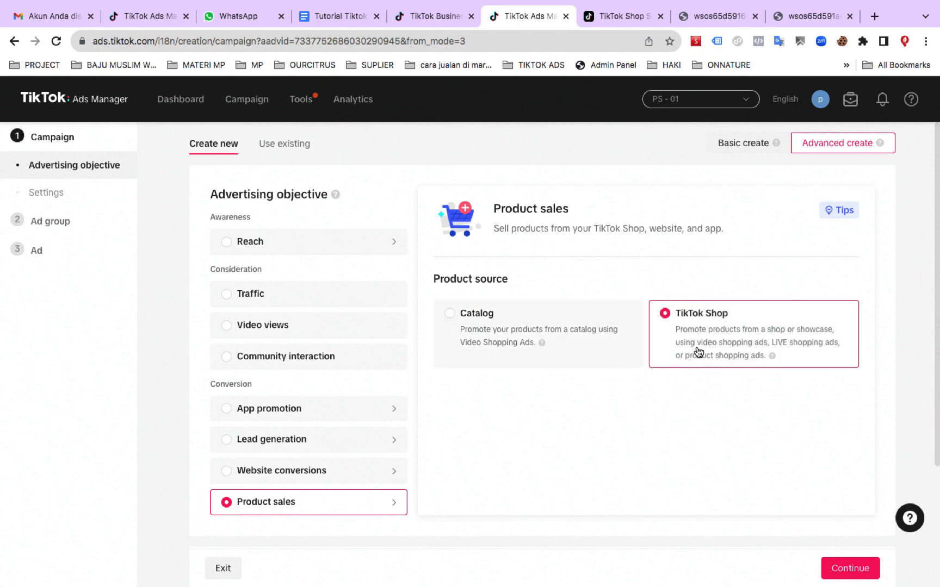
click(842, 569)
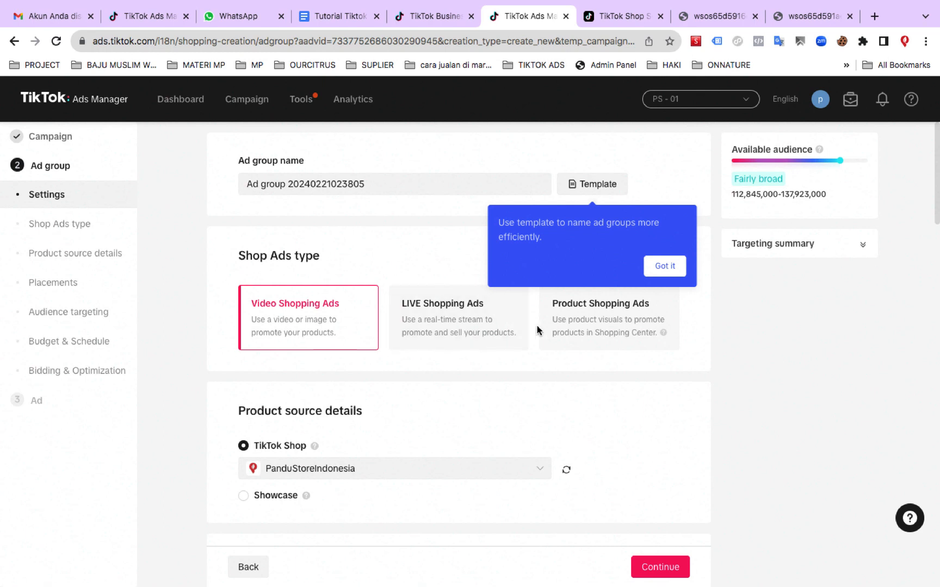
Step: Try the LIVE Shopping Ads and Product Shopping Ads types for the ad group, and return to Video Shopping Ads
click(471, 331)
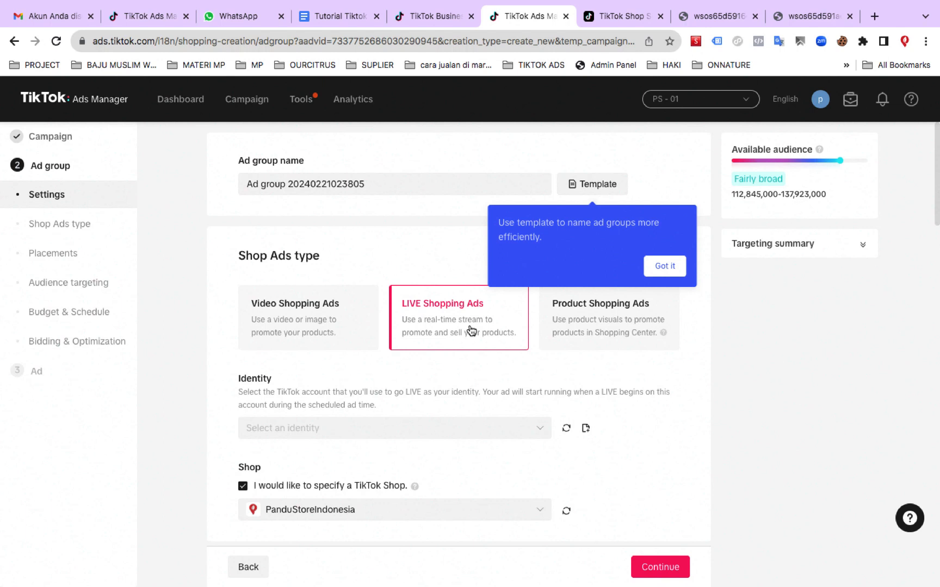
click(598, 309)
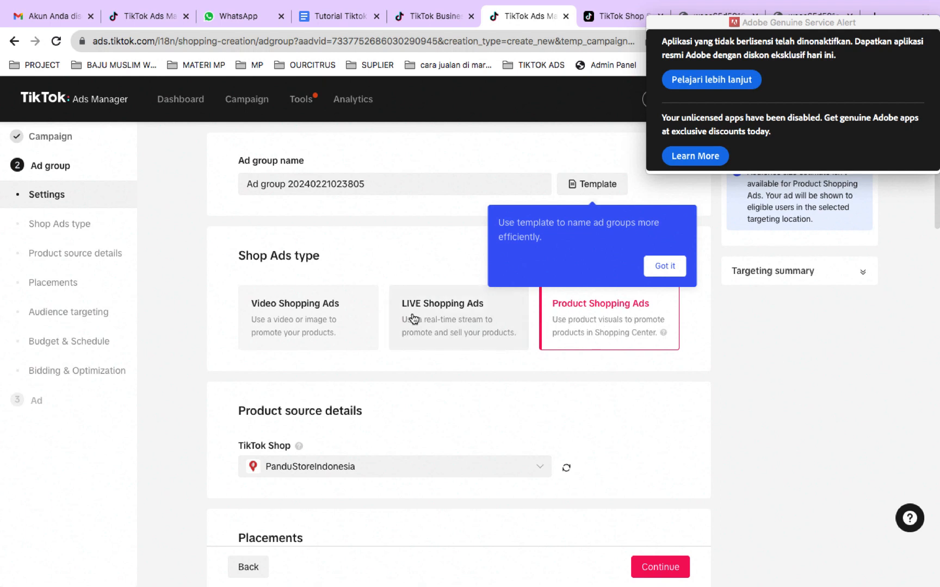
click(346, 332)
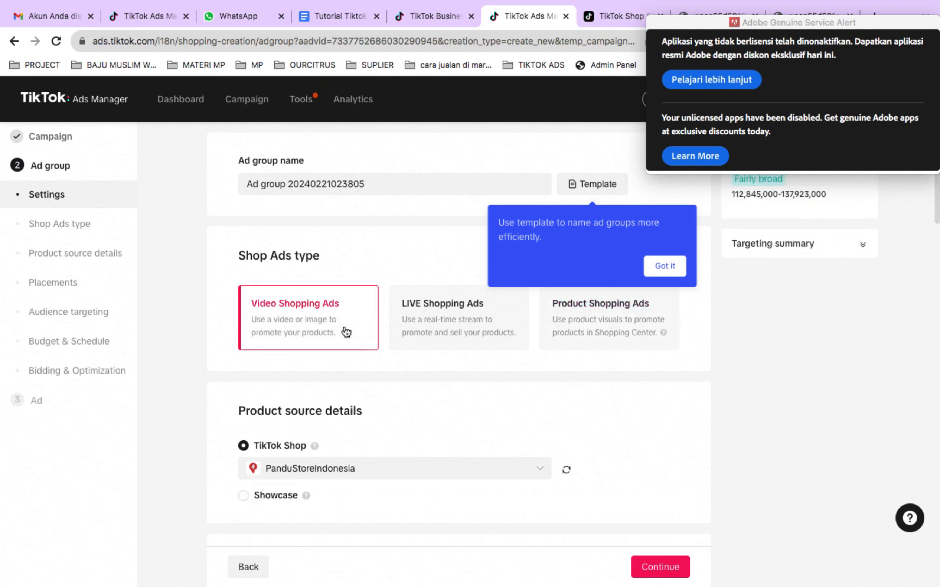
Step: Choose the PanduStoreIndonesia shop listed under the Pandu Store business center as the ad group's TikTok Shop source
scroll(374, 408, down, 2)
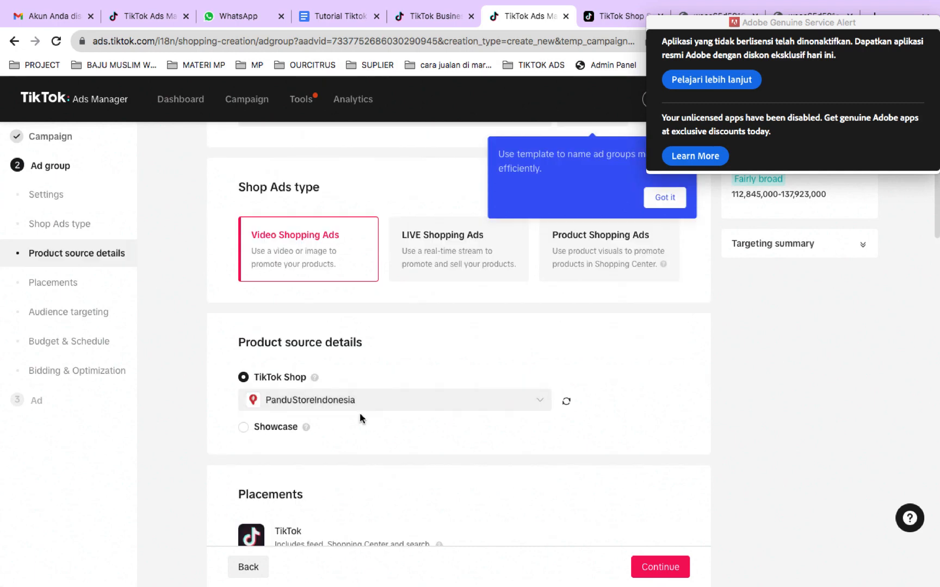
click(344, 409)
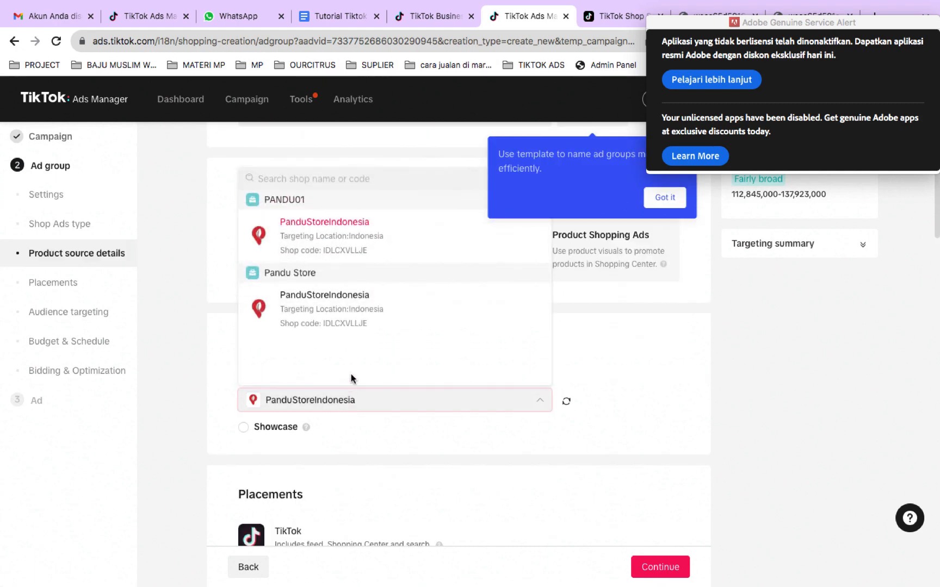
click(341, 331)
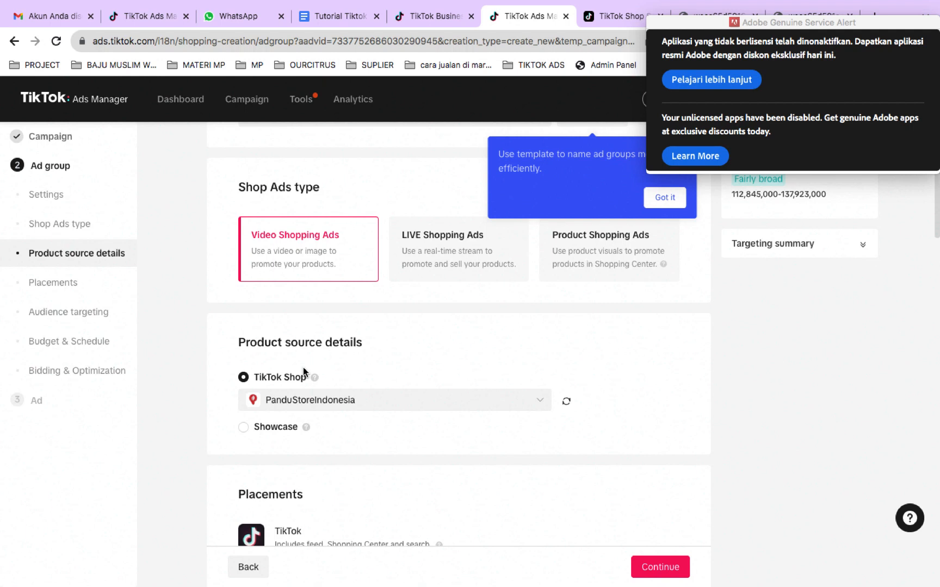
Step: Expand the advanced settings of the TikTok placement and examine the user comment and video download options
scroll(304, 370, down, 3)
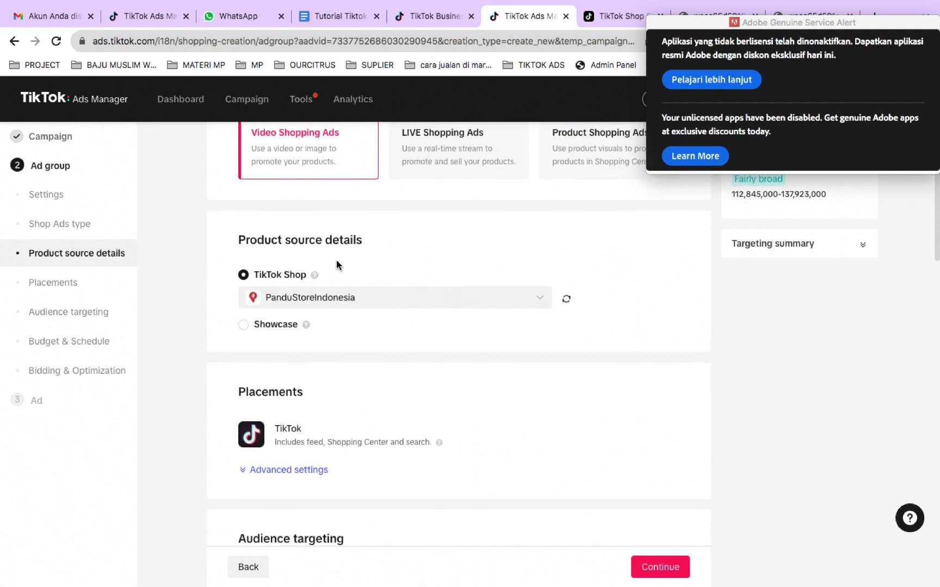
scroll(370, 374, down, 3)
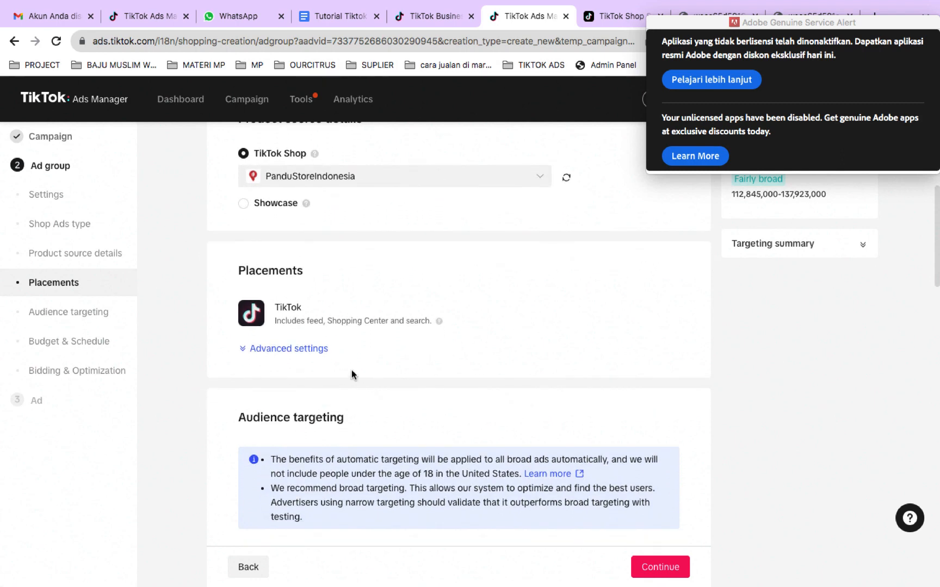
click(262, 351)
scroll(359, 375, down, 1)
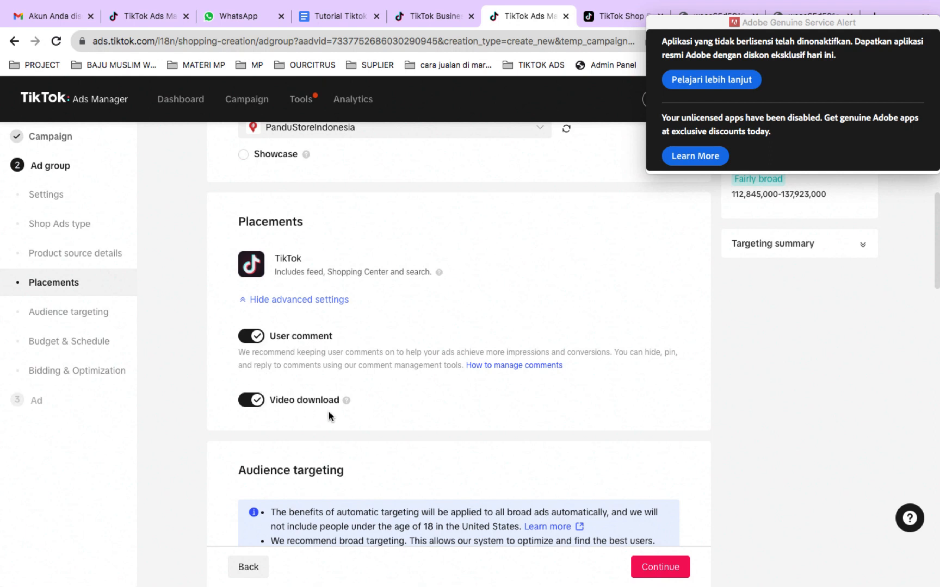
scroll(251, 408, down, 3)
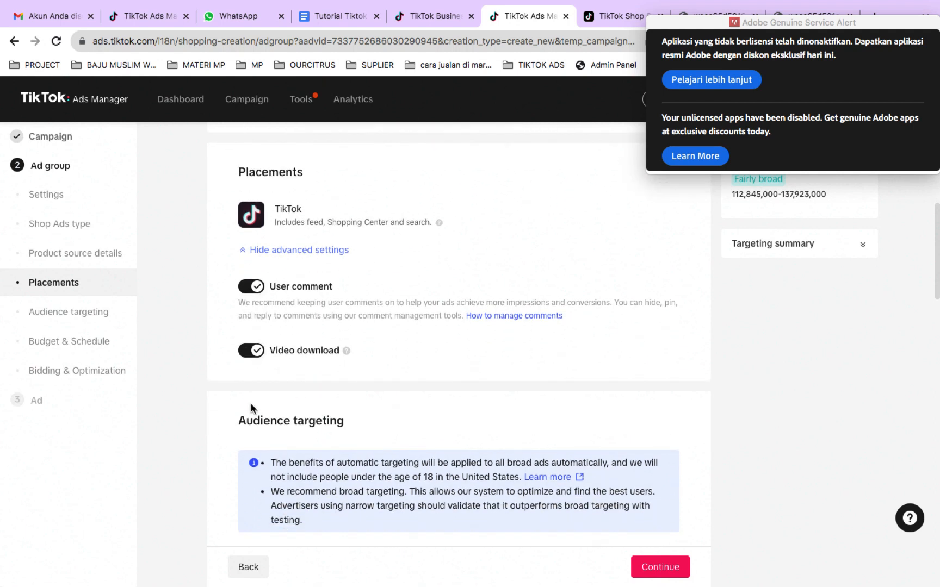
right_click(252, 403)
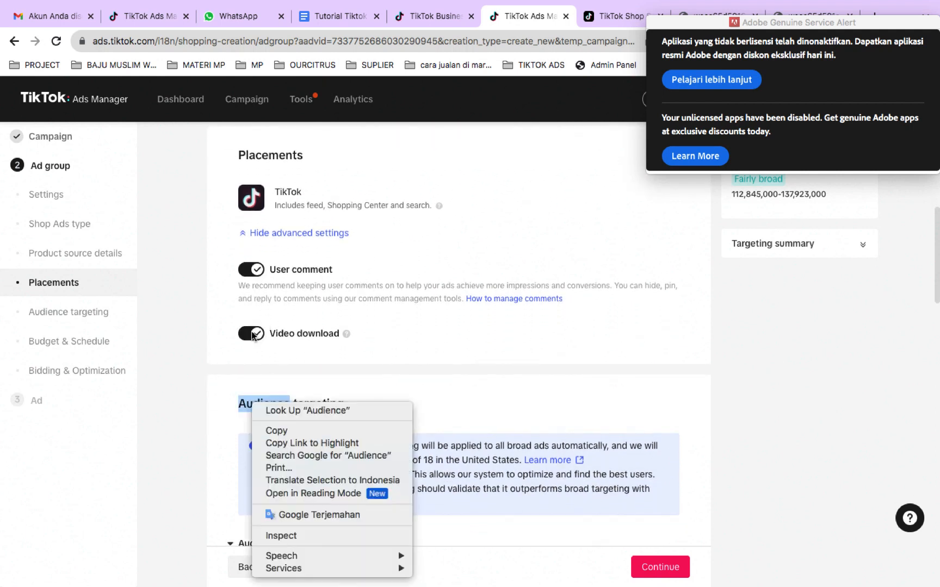
click(235, 361)
click(235, 361)
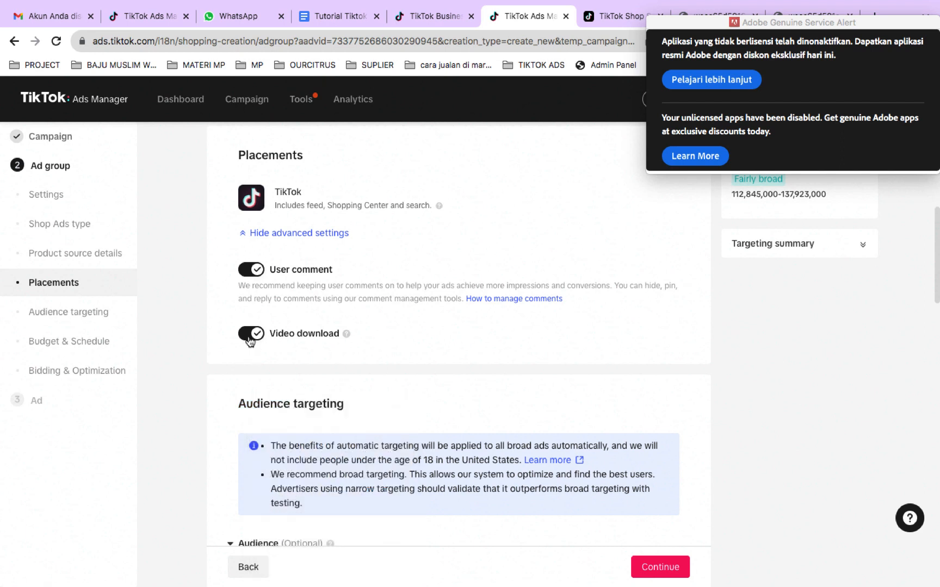
Step: Turn off both video download and user comment in the TikTok placement's advanced settings
click(250, 341)
click(256, 275)
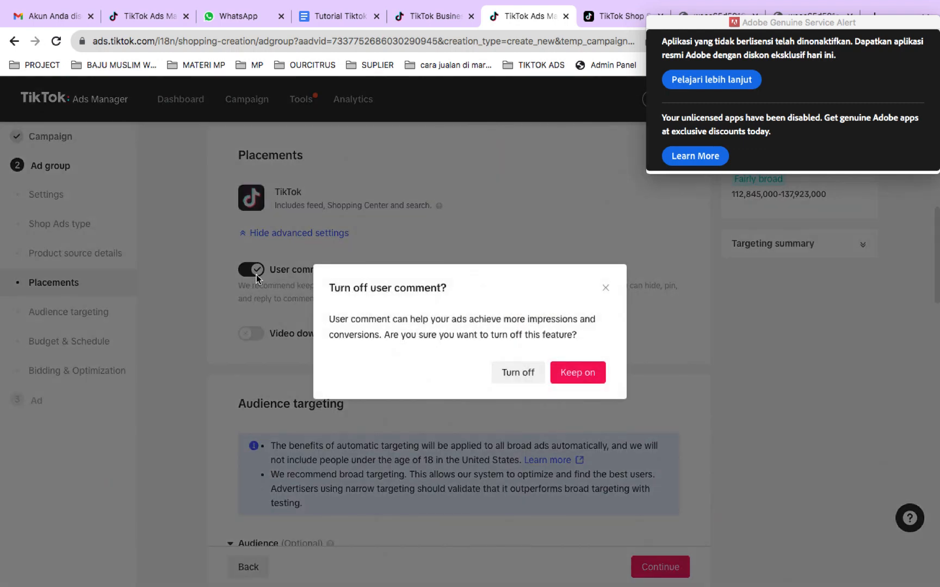
click(578, 374)
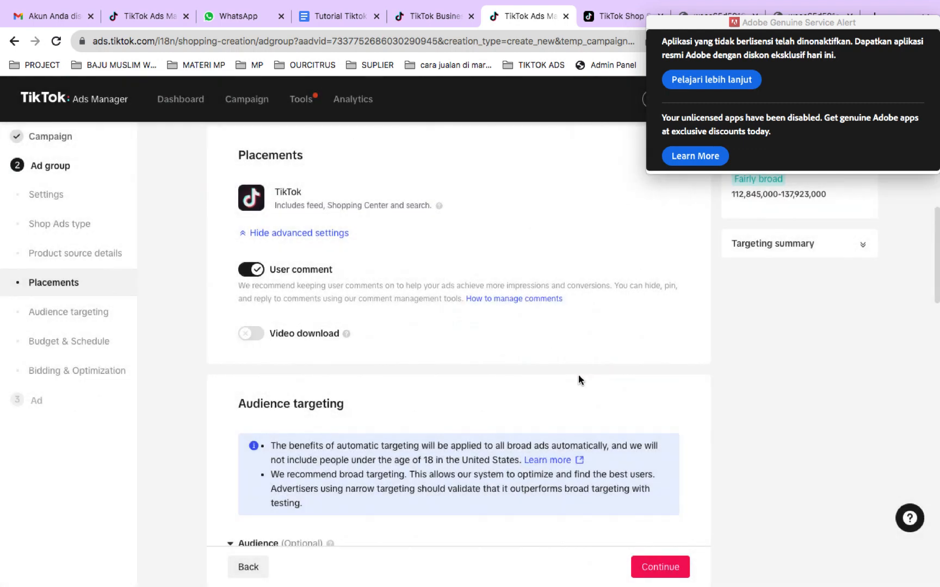
click(250, 271)
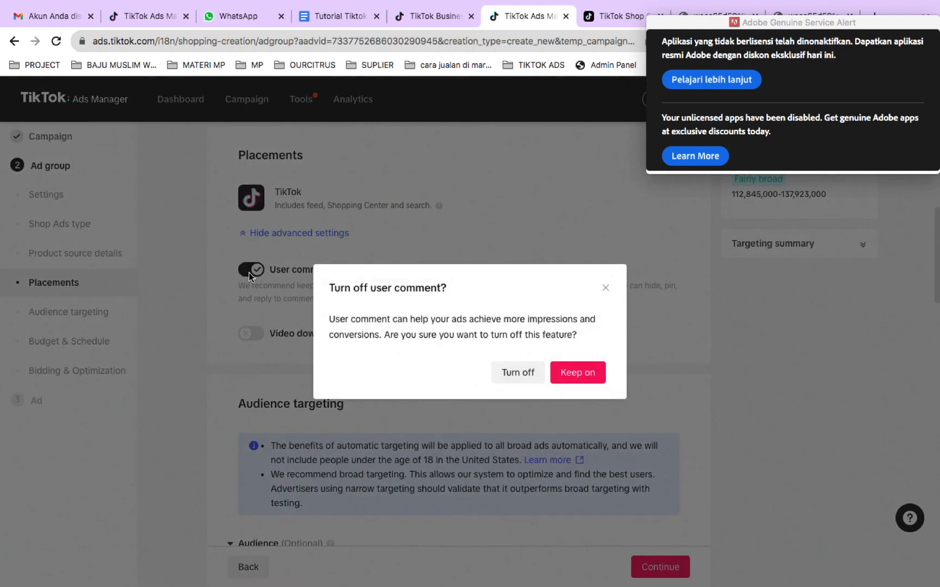
click(515, 372)
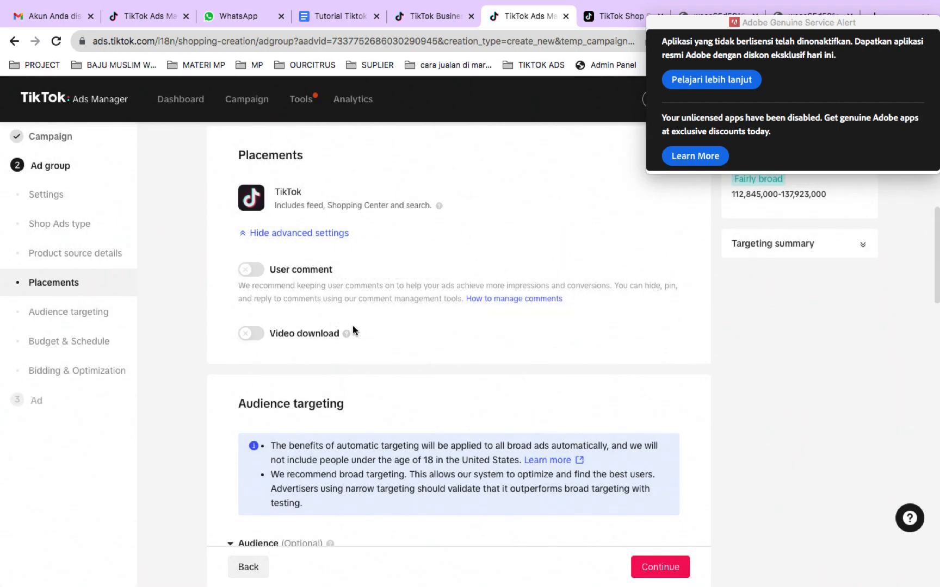
Step: Review the audience targeting section and examine the Custom and Lookalike lists available for the included audience
scroll(353, 349, down, 6)
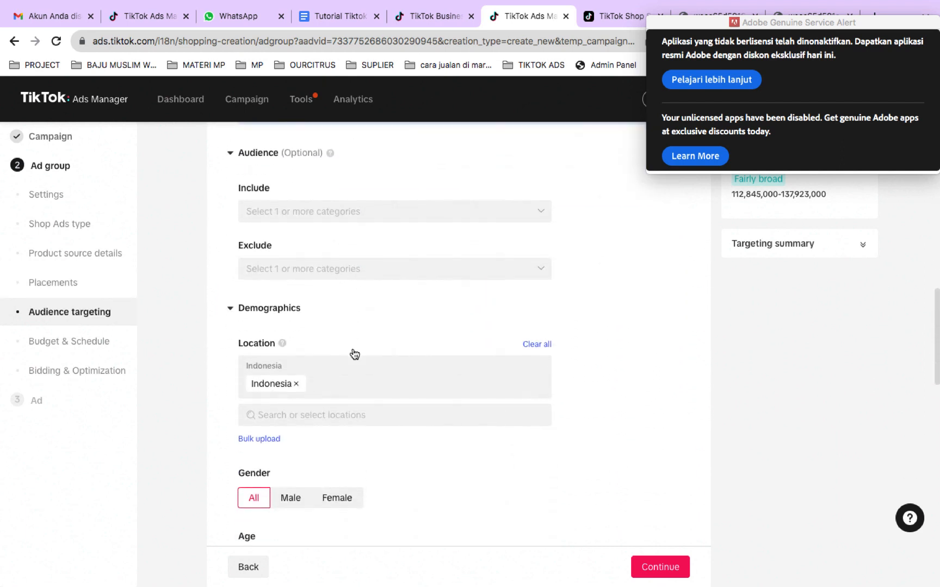
scroll(353, 351, up, 2)
scroll(321, 257, up, 3)
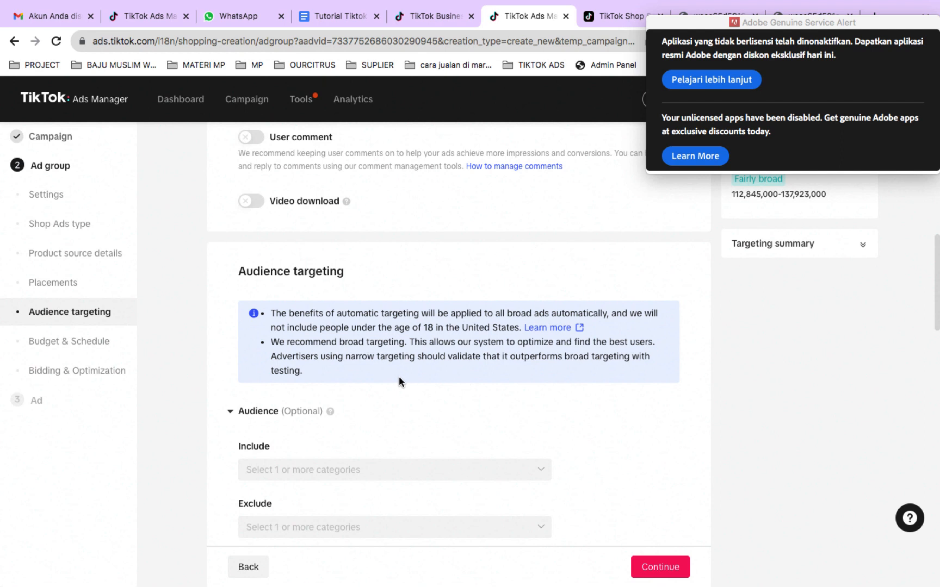
scroll(398, 381, down, 2)
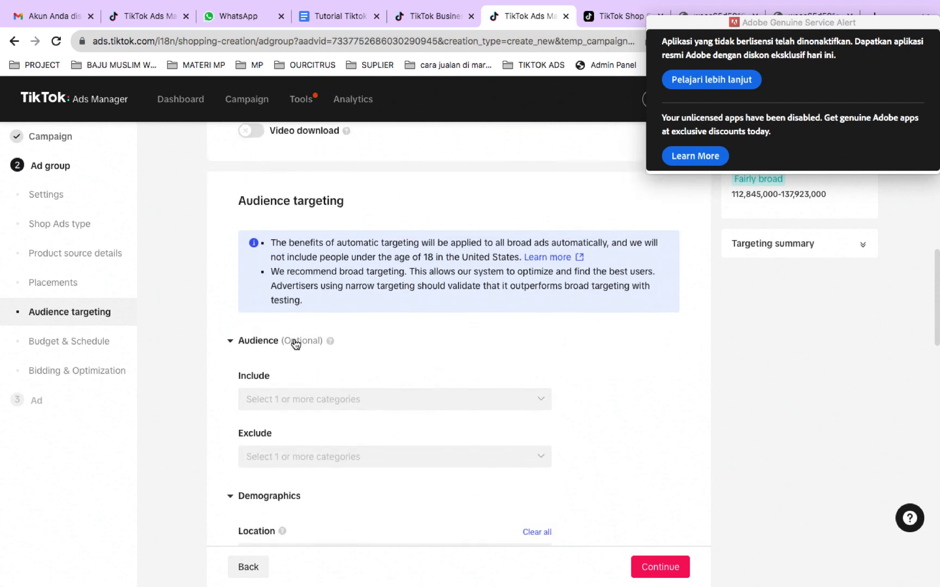
scroll(416, 357, down, 2)
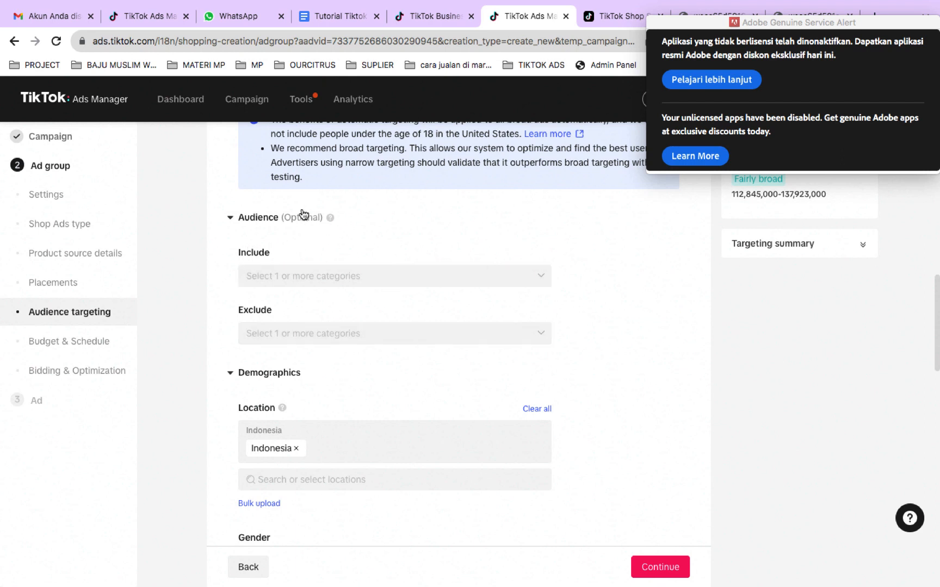
scroll(456, 246, up, 1)
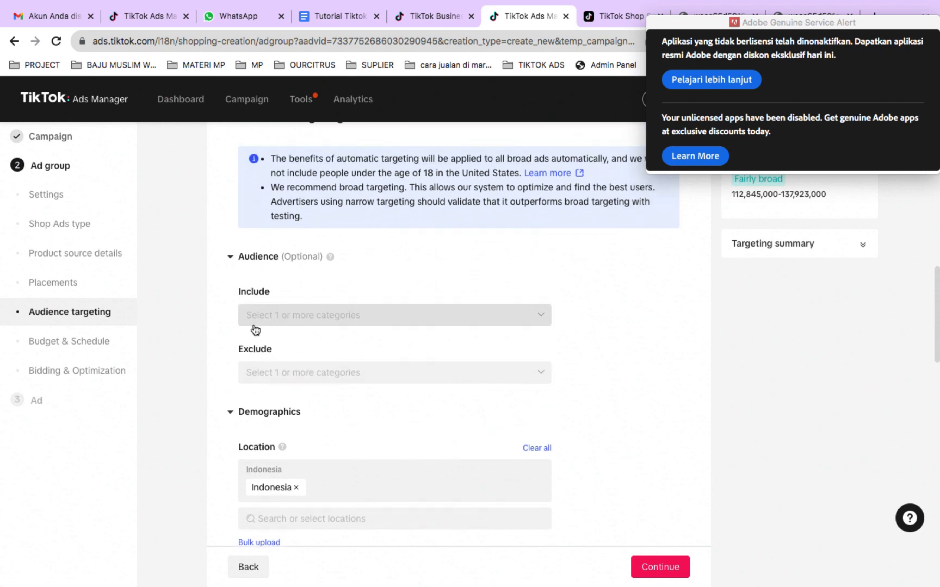
click(282, 321)
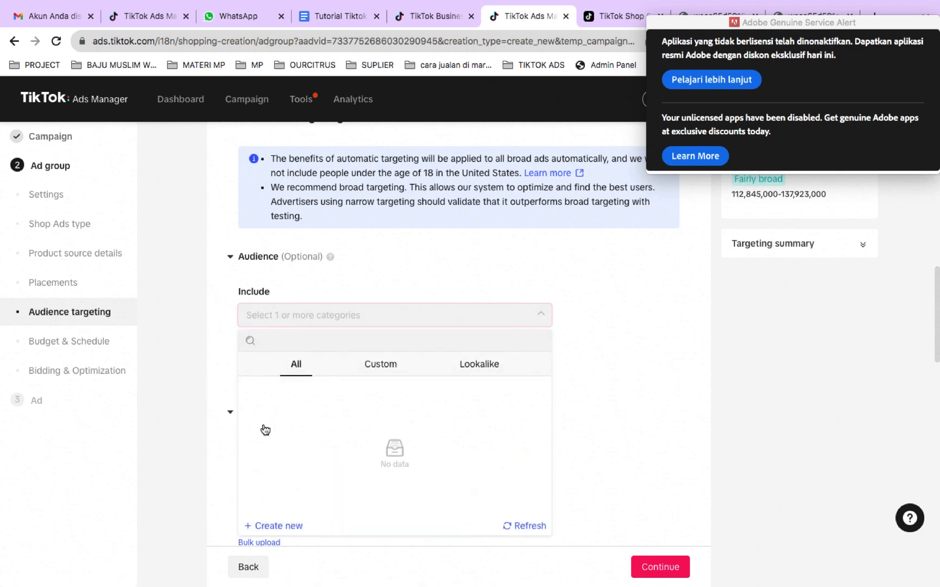
click(389, 368)
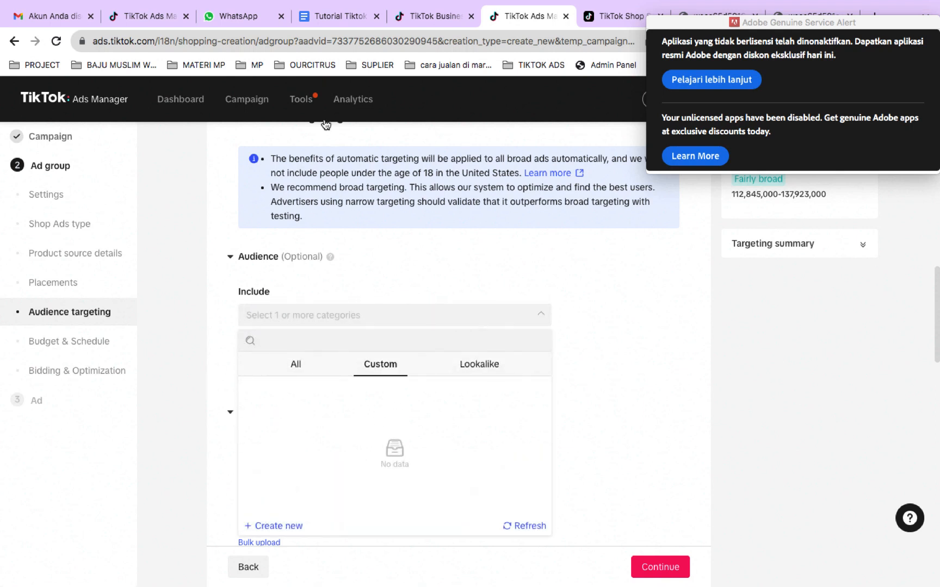
mouse_move(301, 100)
click(465, 370)
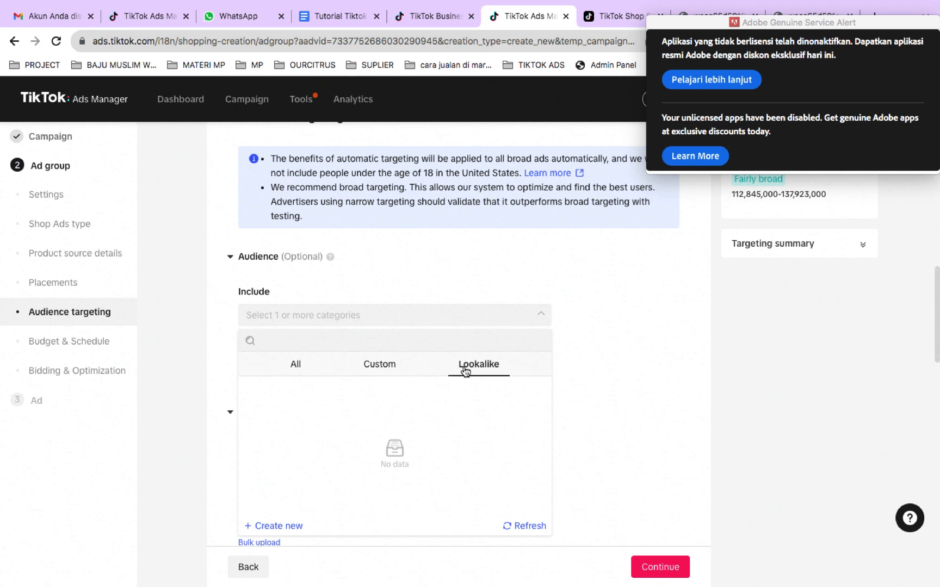
click(392, 371)
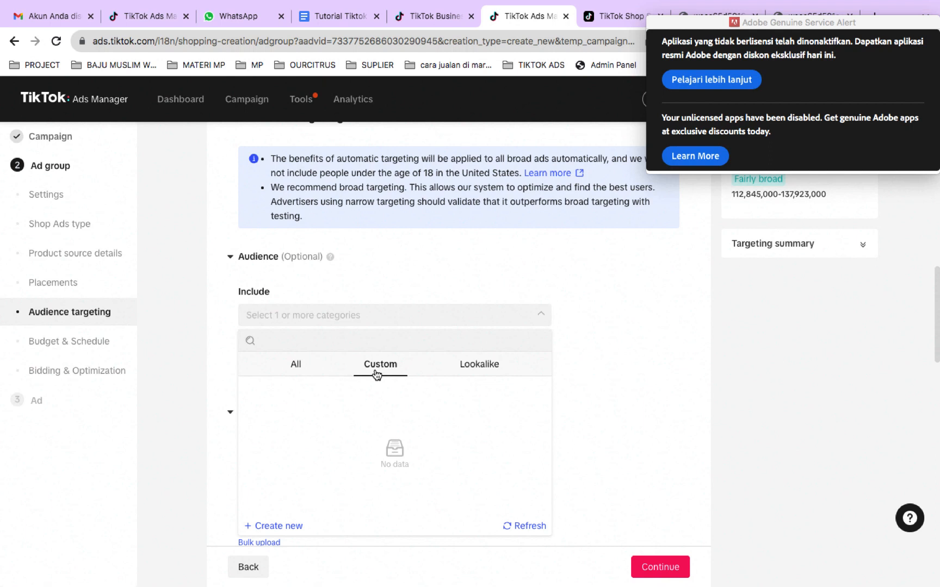
click(494, 365)
click(362, 293)
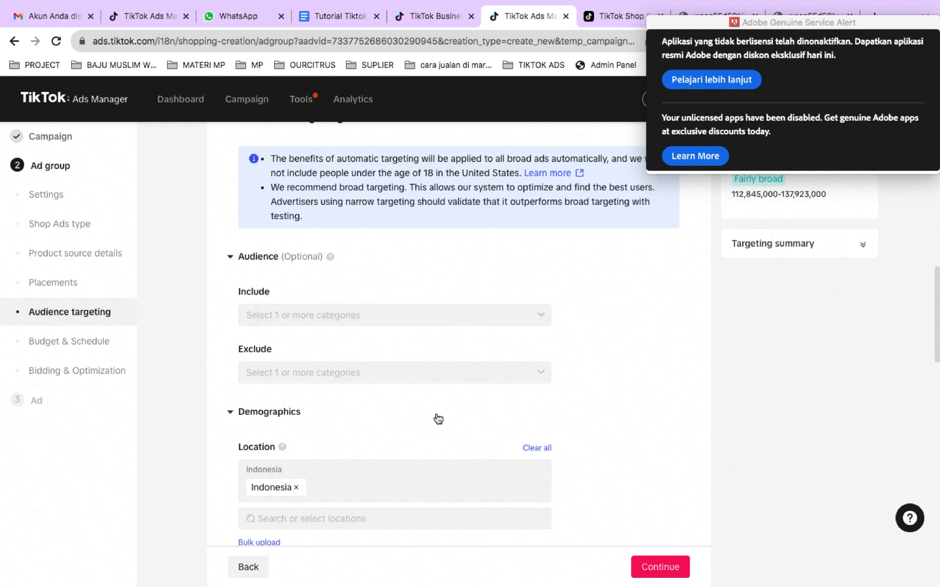
Step: Search the demographic locations for java and select the provinces Central Java, West Java and East Java
scroll(436, 413, down, 3)
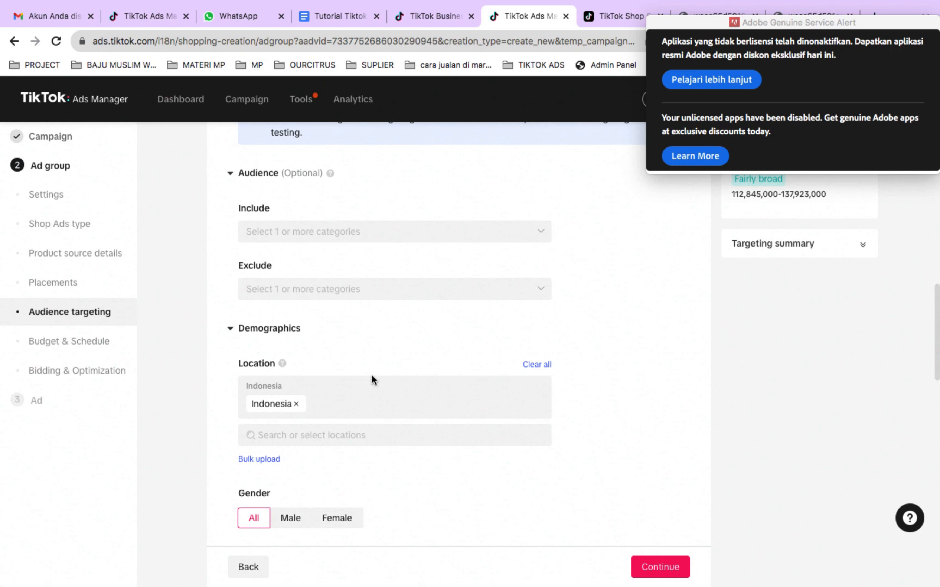
scroll(371, 380, down, 2)
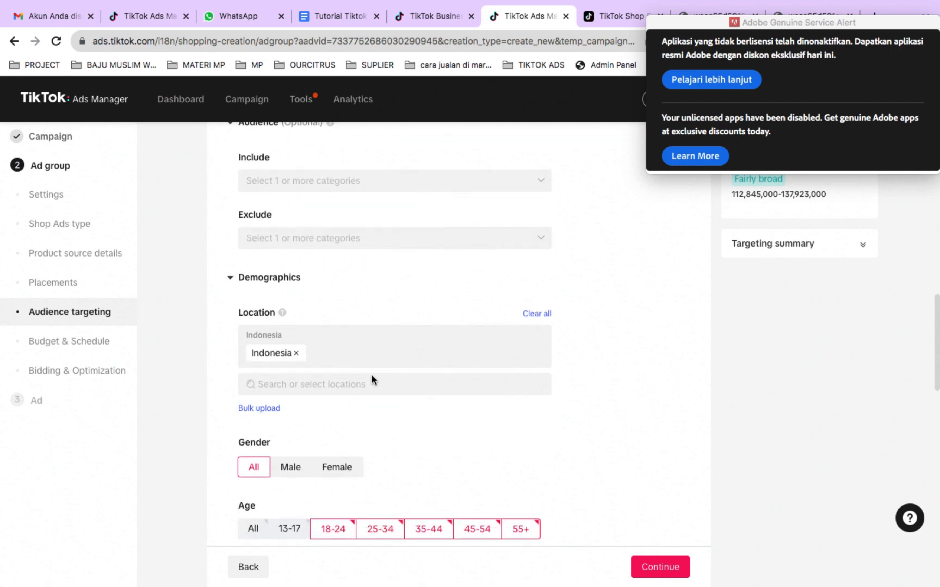
click(323, 387)
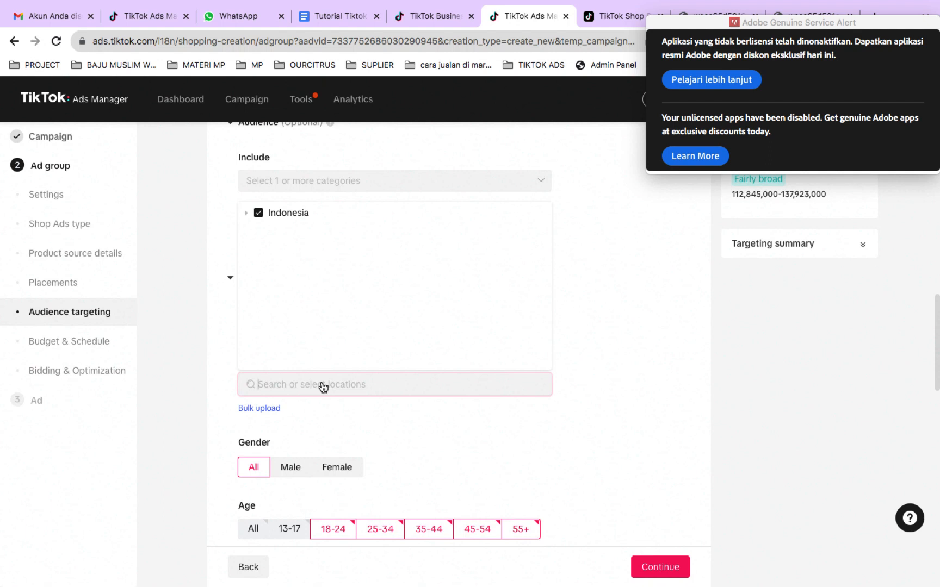
text(java)
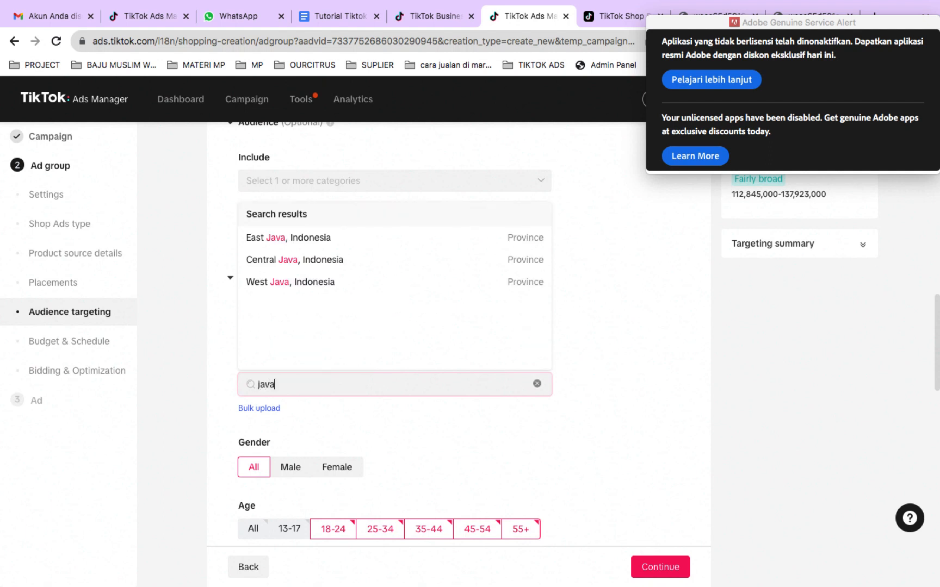
click(297, 267)
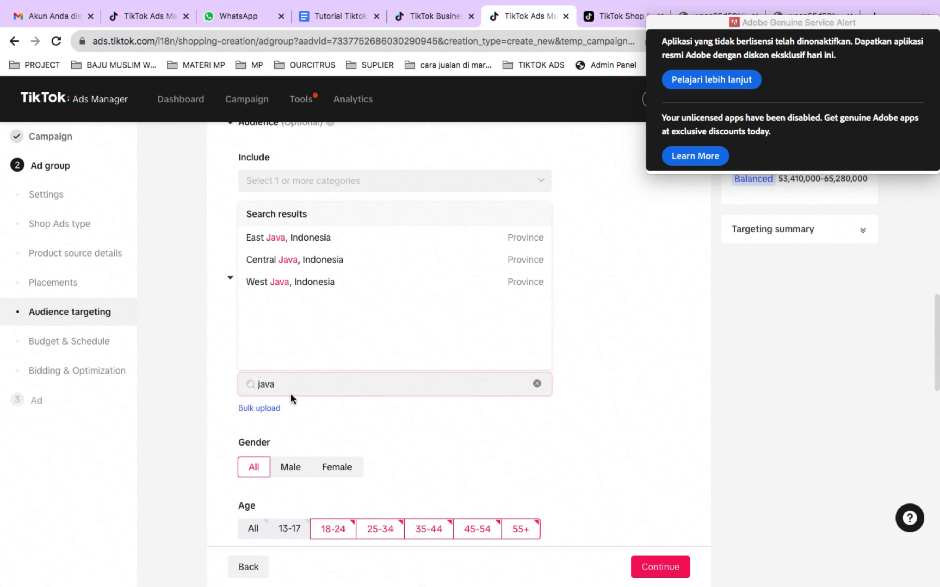
Step: Search for yogya and add the Yogyakarta province to the audience locations
key(BackSpace)
key(BackSpace)
key(BackSpace)
key(BackSpace)
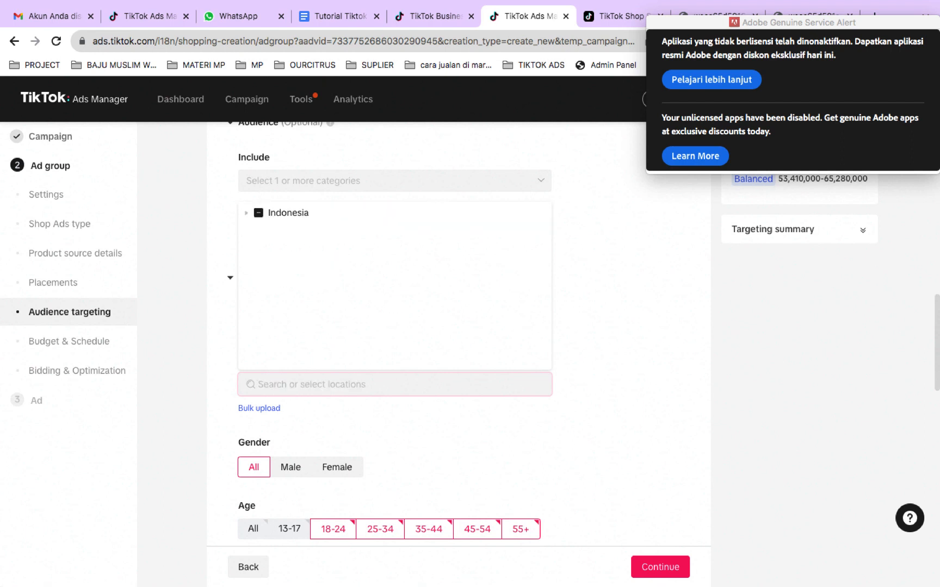
text(yogya)
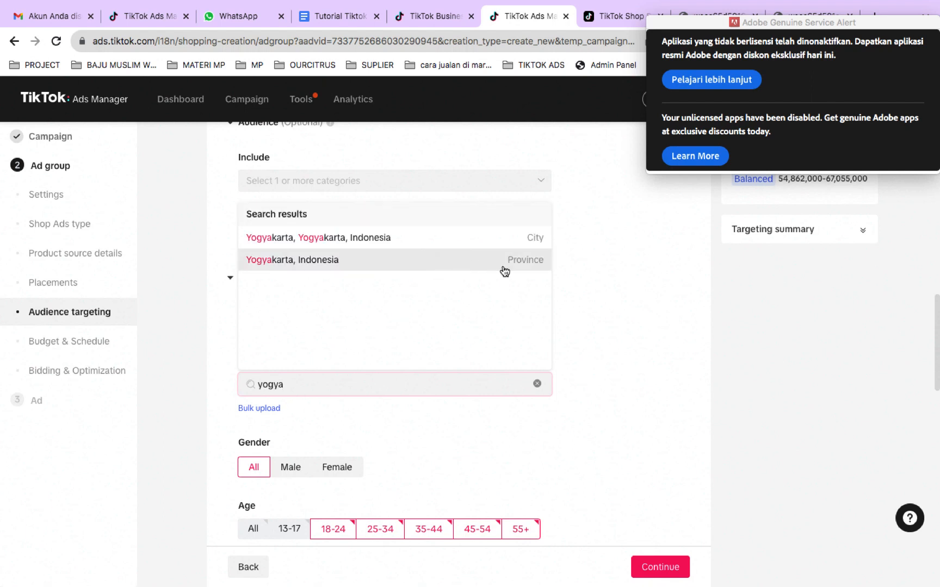
click(432, 265)
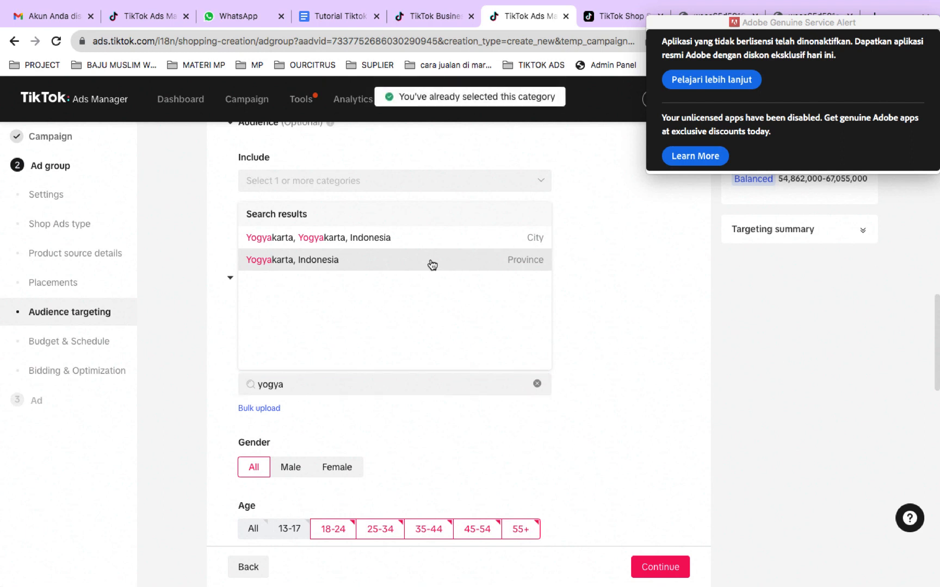
click(626, 340)
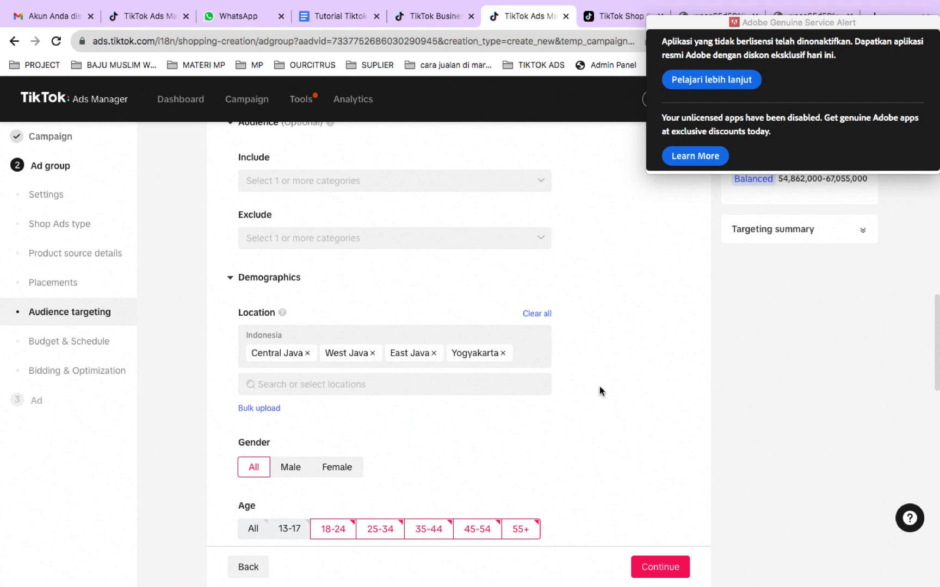
Step: Add the Banten and Jakarta provinces to the audience locations, and clear the location search
click(307, 388)
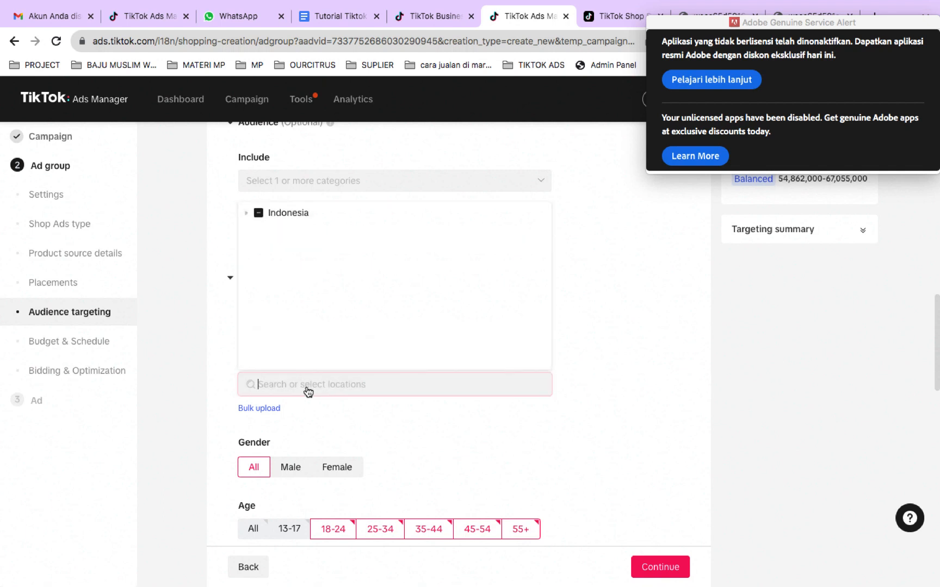
text(banten)
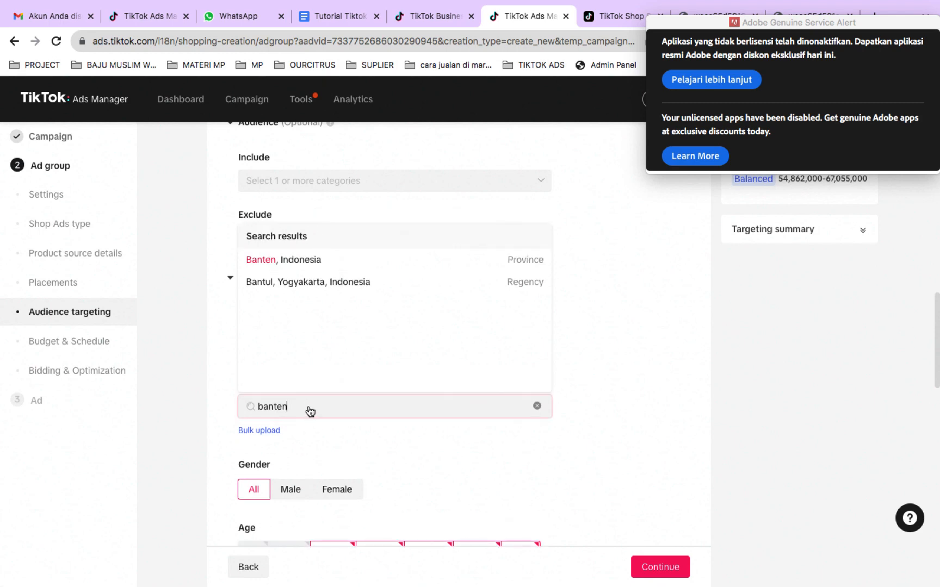
key(BackSpace)
key(BackSpace)
key(BackSpace)
key(BackSpace)
key(BackSpace)
key(BackSpace)
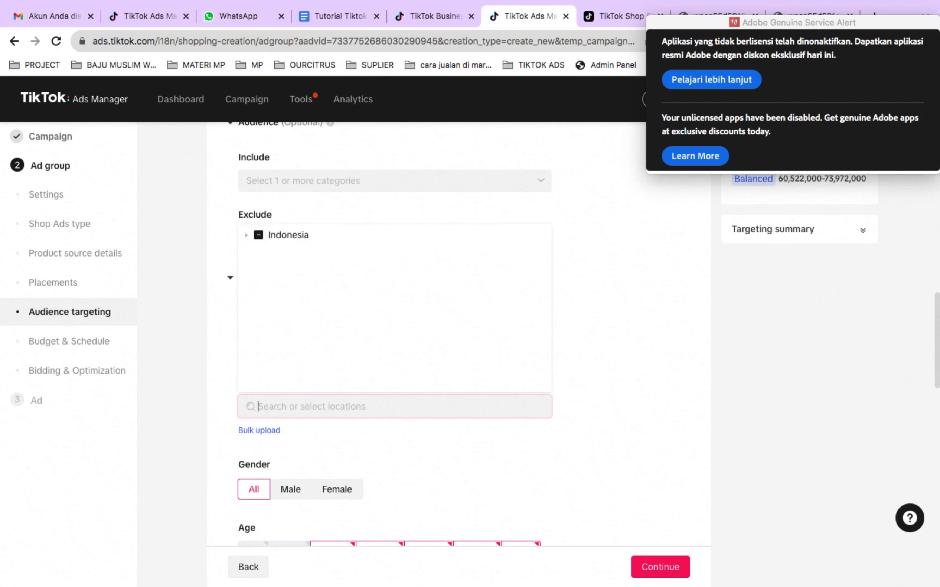
text(jaka)
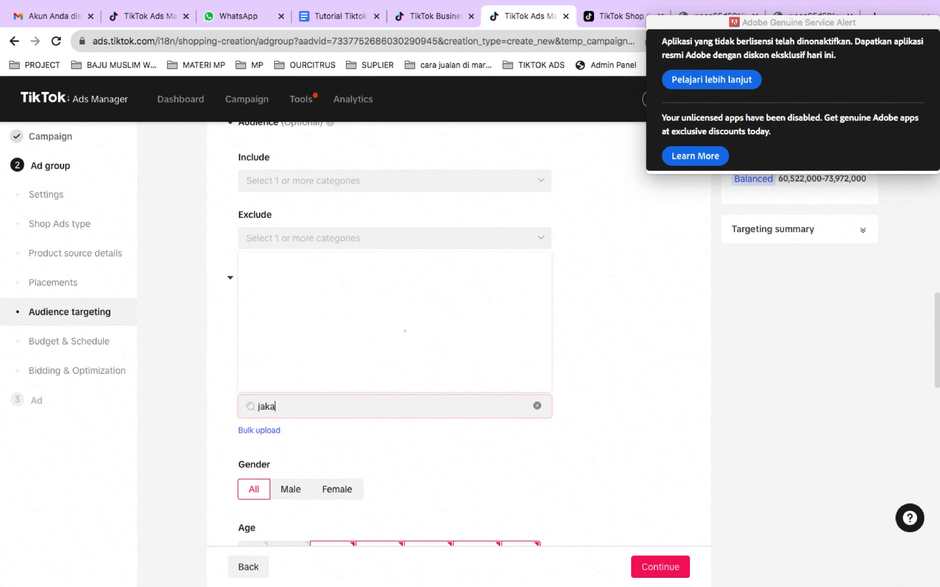
text(rta)
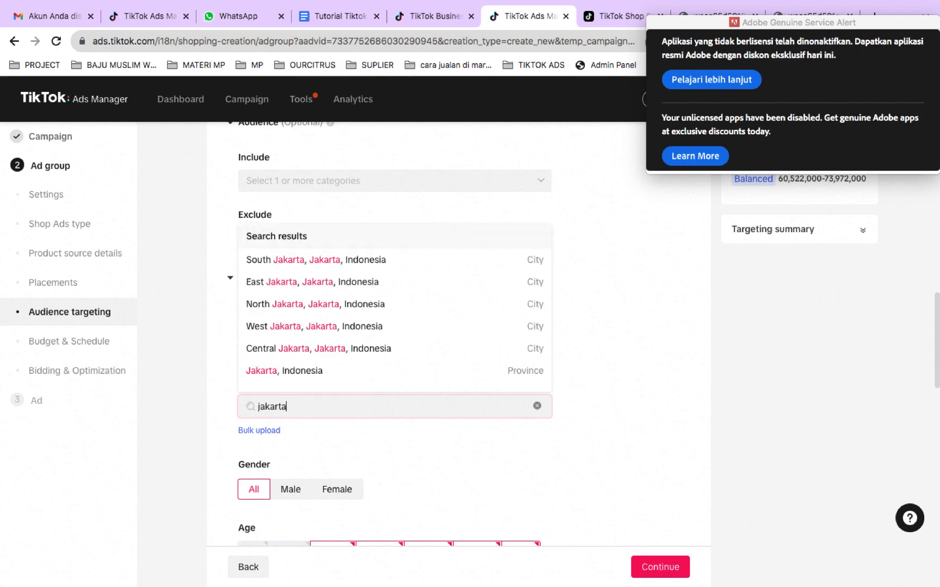
click(292, 375)
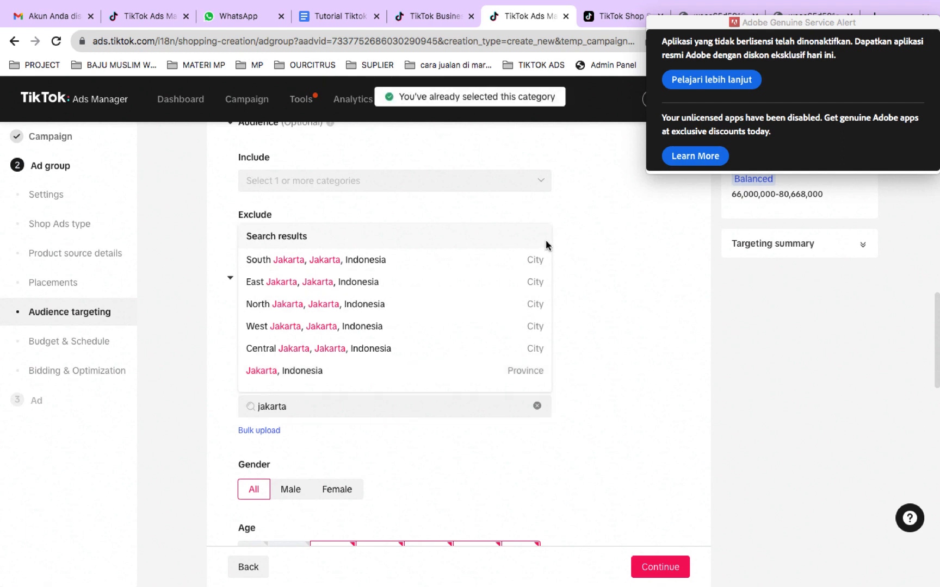
click(536, 406)
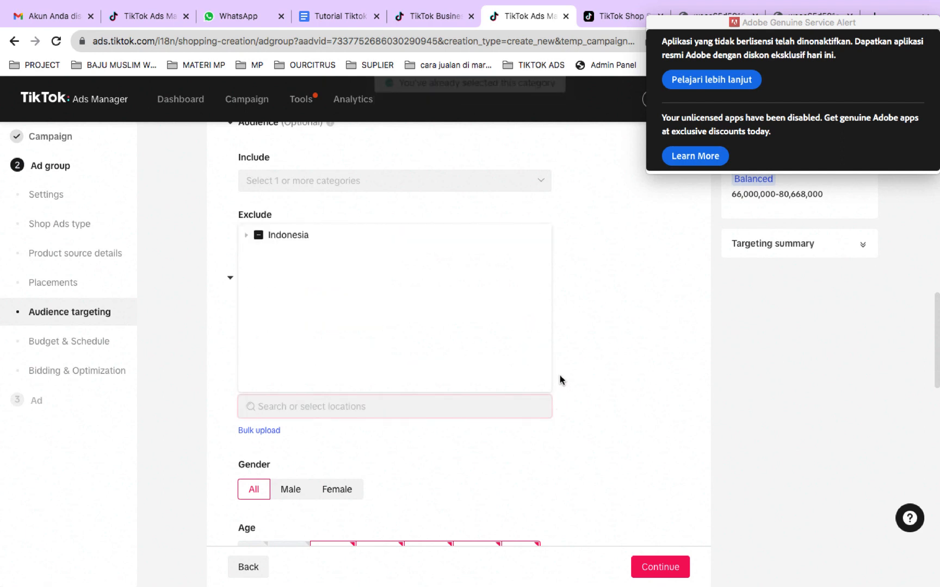
Step: Clear the previously chosen provinces from the audience location and select the whole of Indonesia
click(304, 236)
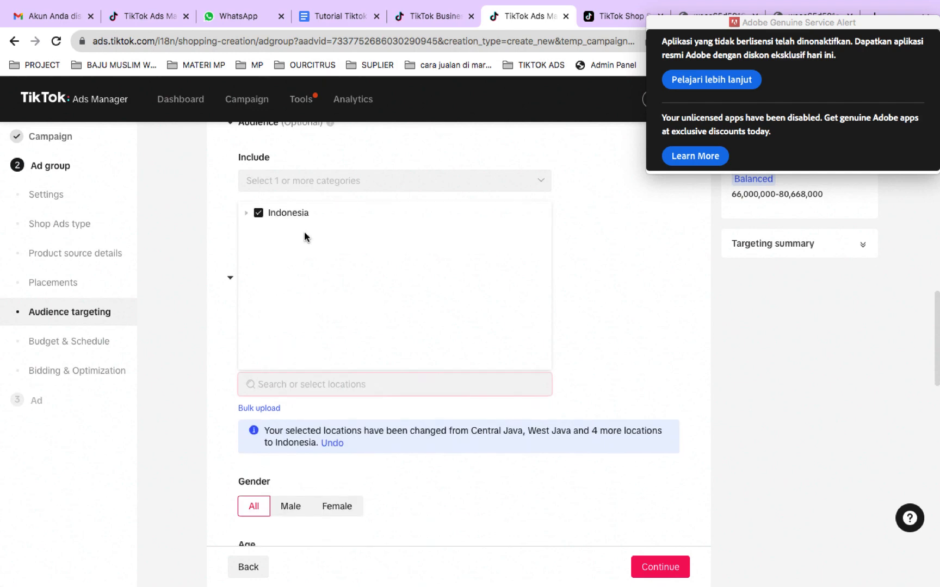
click(283, 214)
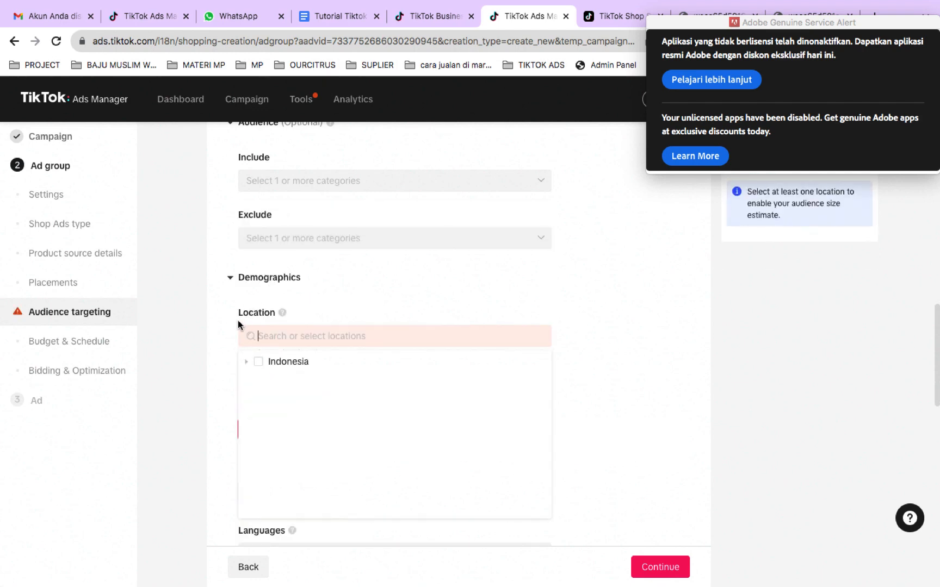
scroll(269, 305, down, 2)
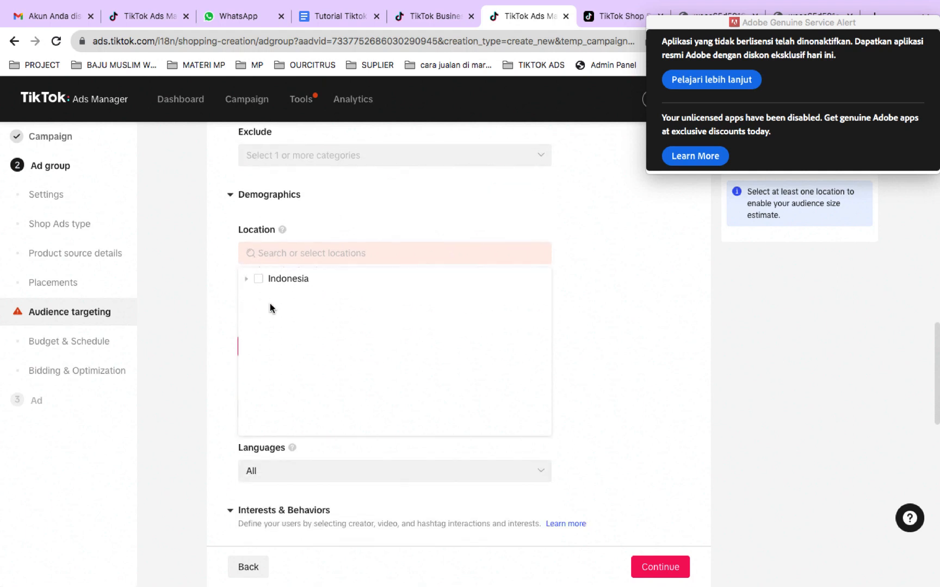
click(227, 283)
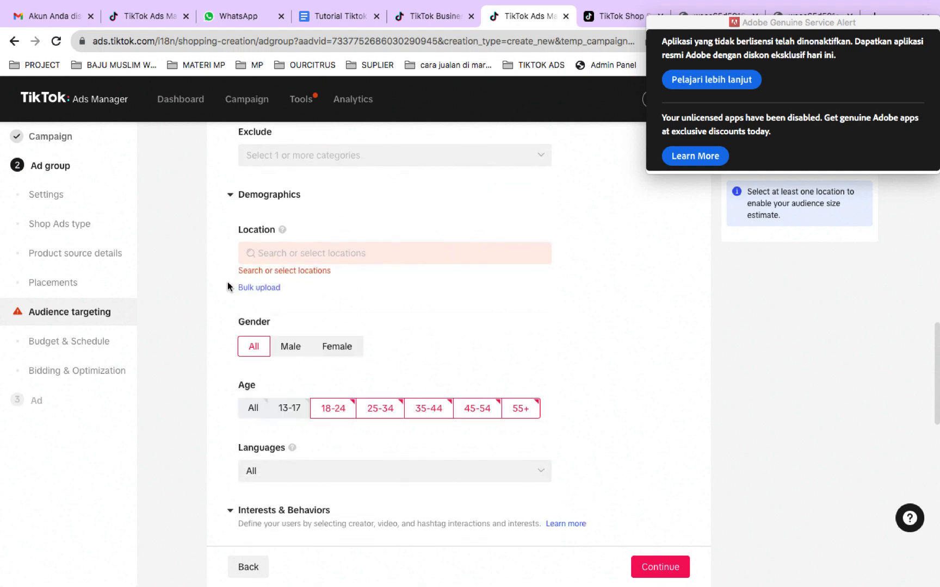
click(288, 259)
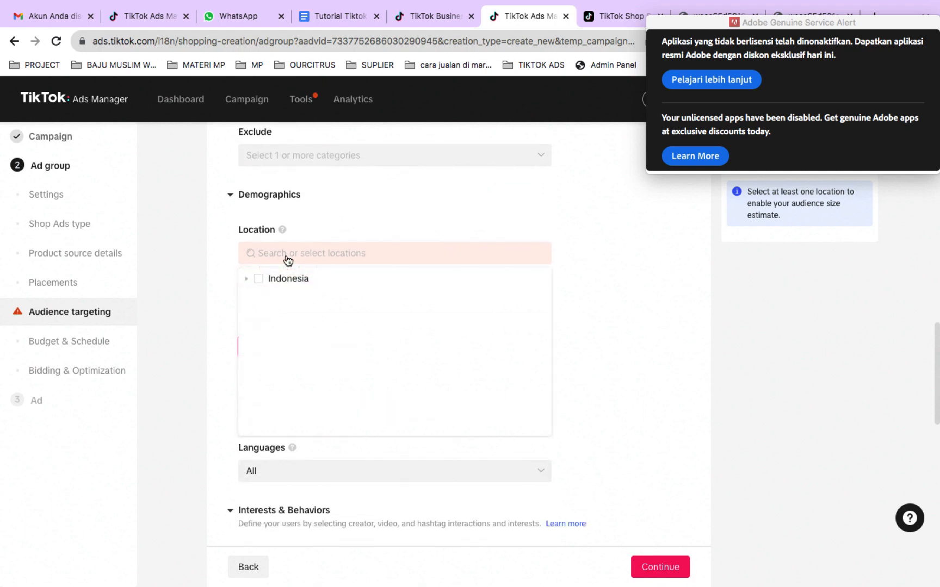
click(258, 280)
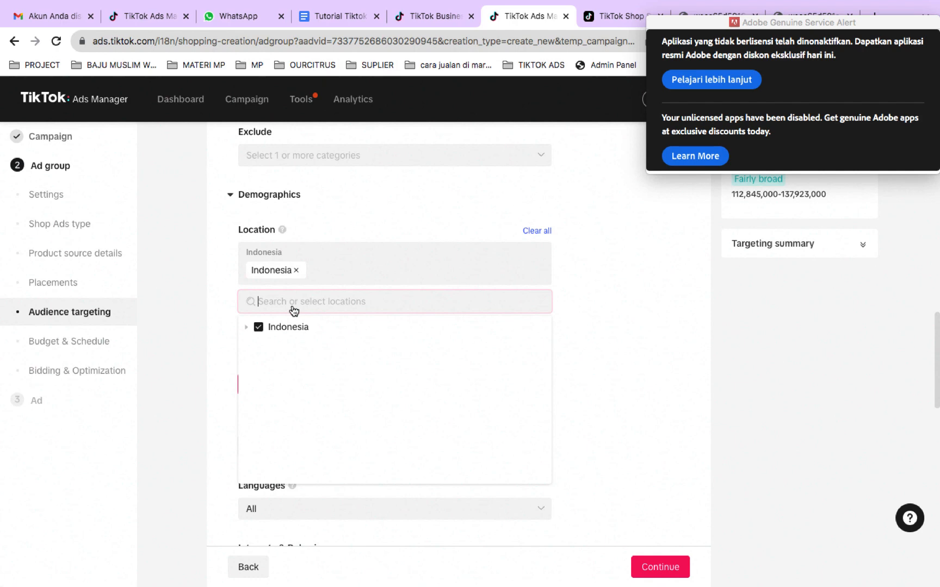
Step: Search the locations for java and select the provinces East Java, Central Java and West Java
text(java)
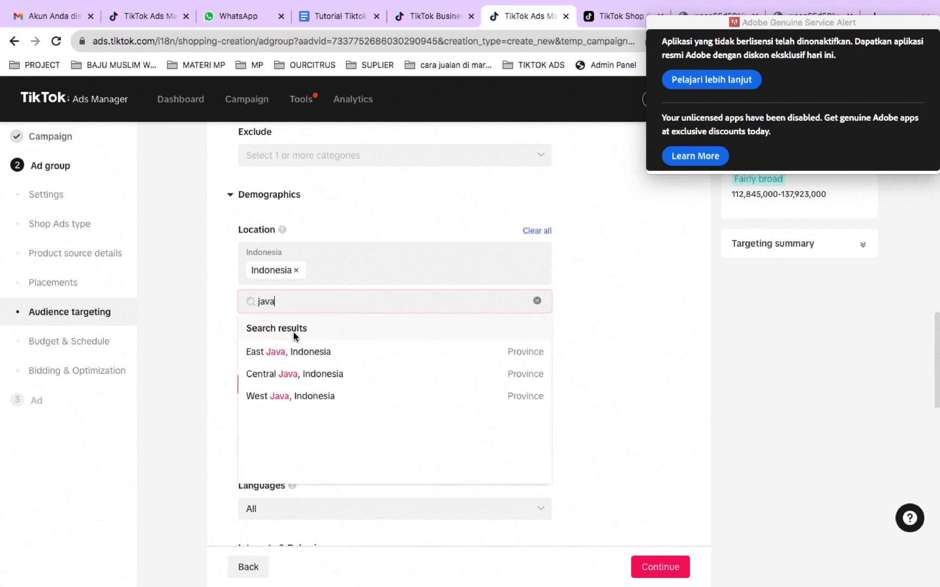
click(310, 357)
click(306, 375)
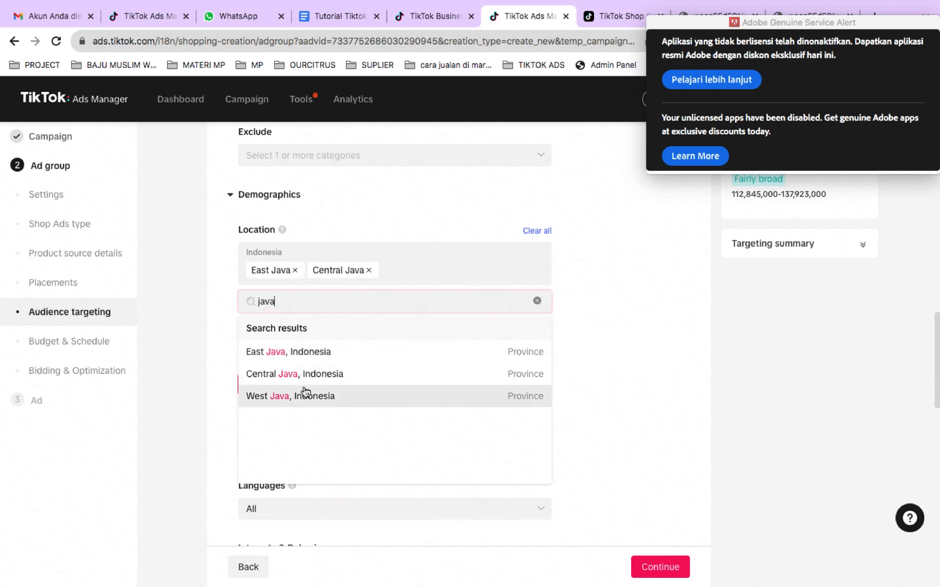
click(304, 396)
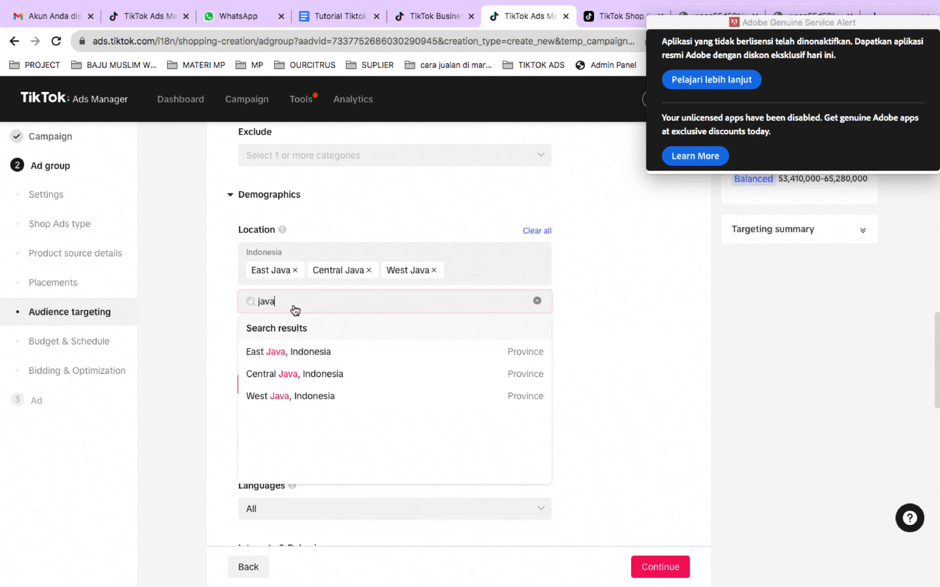
Step: Replace the location search with jakarta and add the Jakarta province to the audience locations
key(BackSpace)
key(BackSpace)
key(BackSpace)
key(BackSpace)
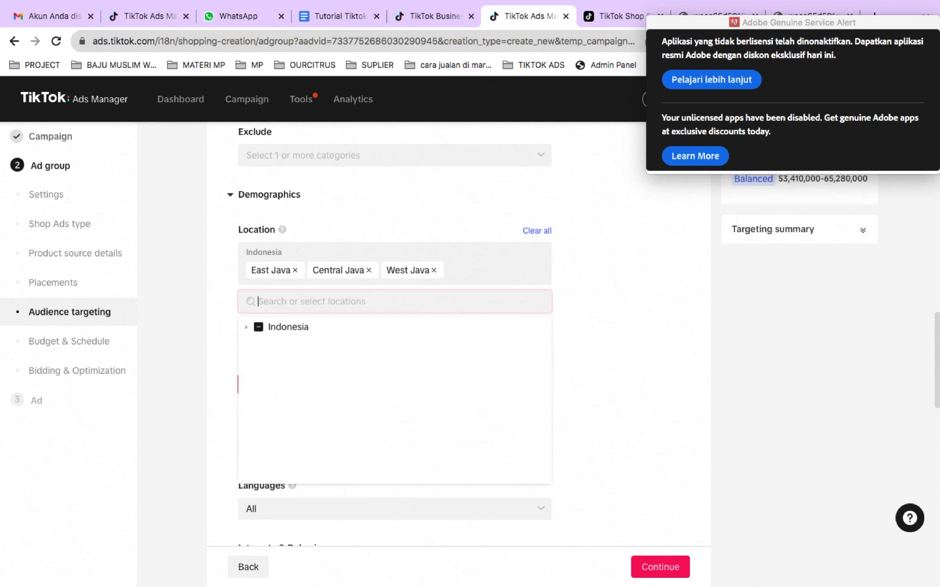
text(jaka)
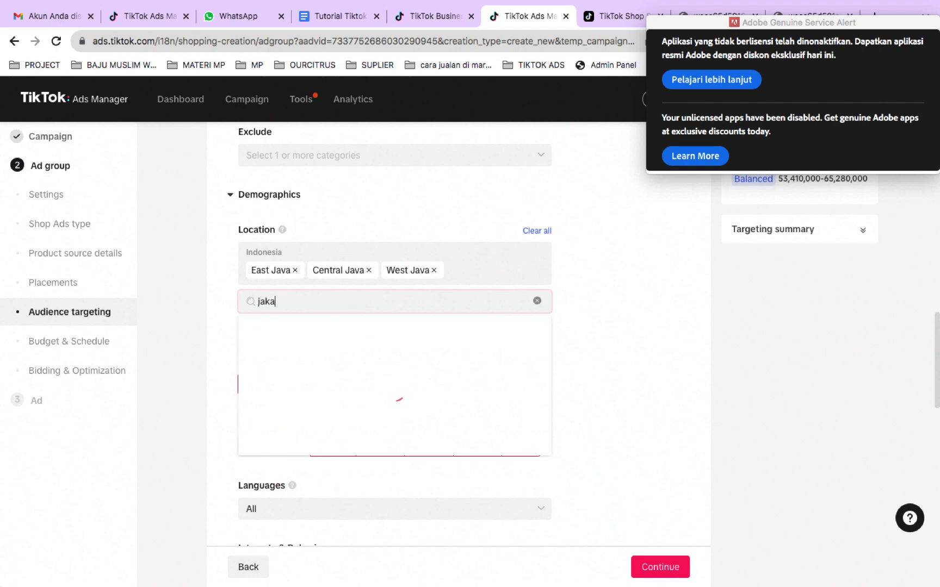
text(rta)
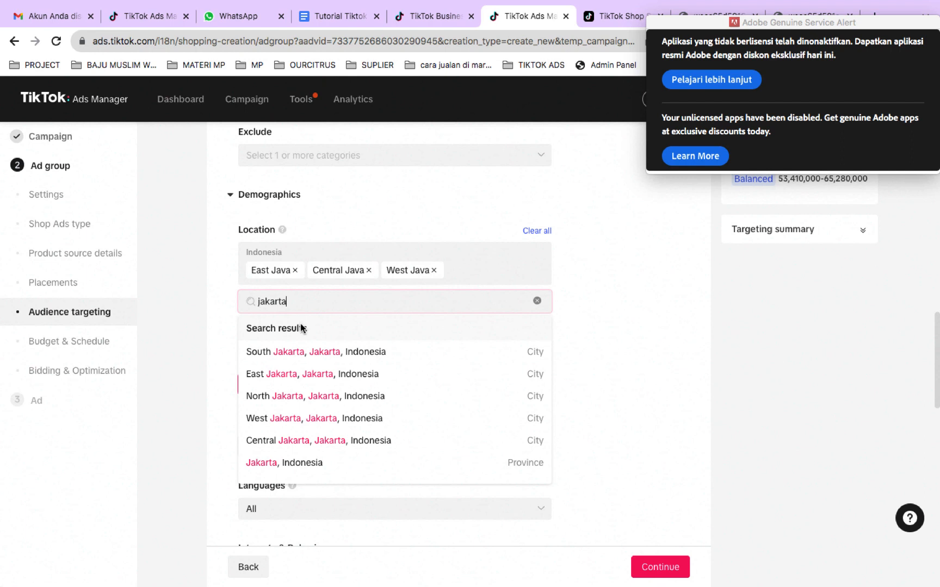
click(289, 469)
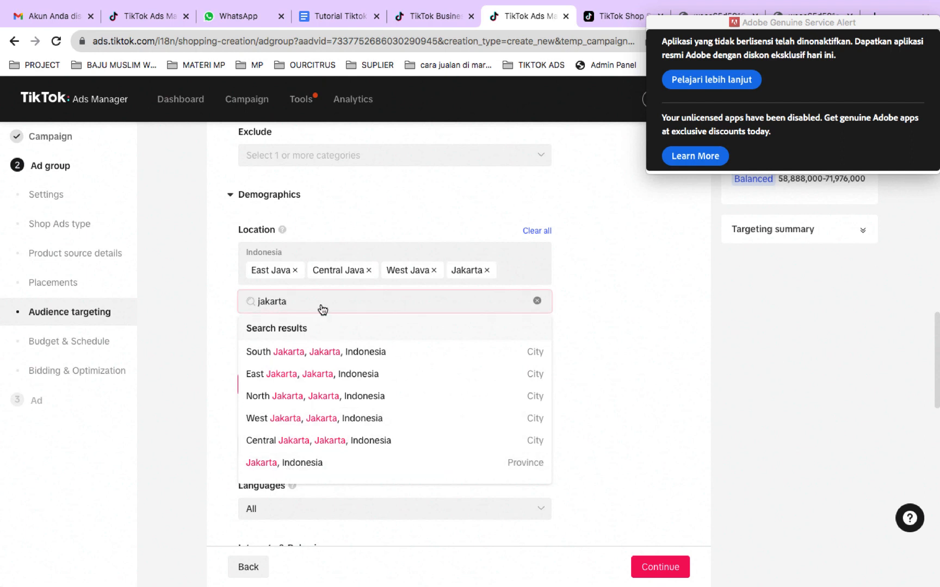
Step: Replace the location search with yogya, add the Yogyakarta province to the audience locations and close the location list
key(BackSpace)
key(BackSpace)
key(BackSpace)
key(BackSpace)
key(BackSpace)
key(BackSpace)
key(BackSpace)
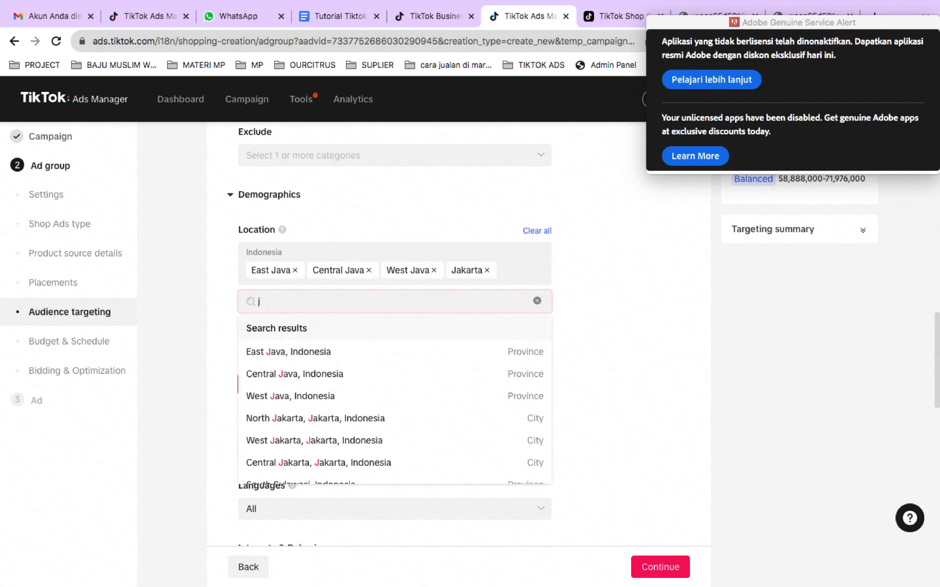
text(yogya)
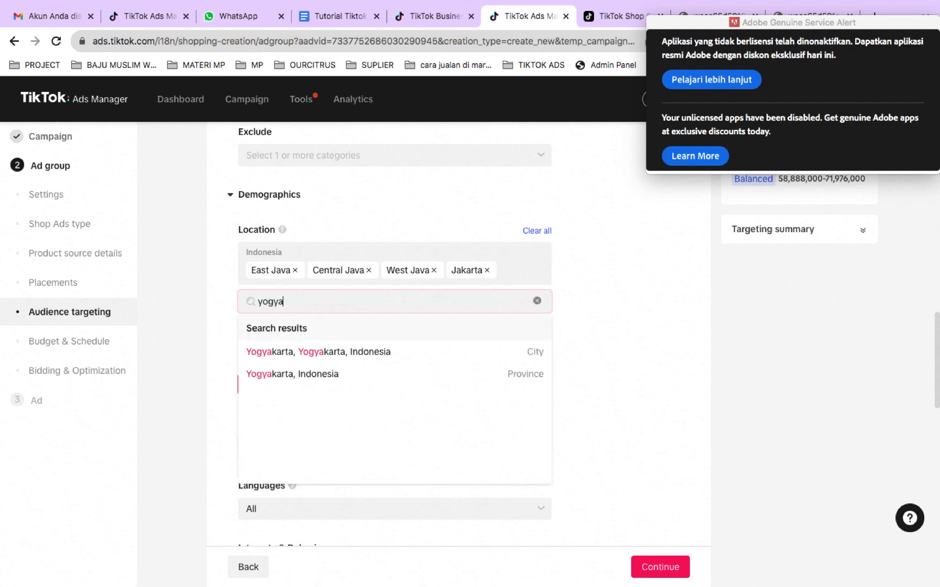
click(338, 376)
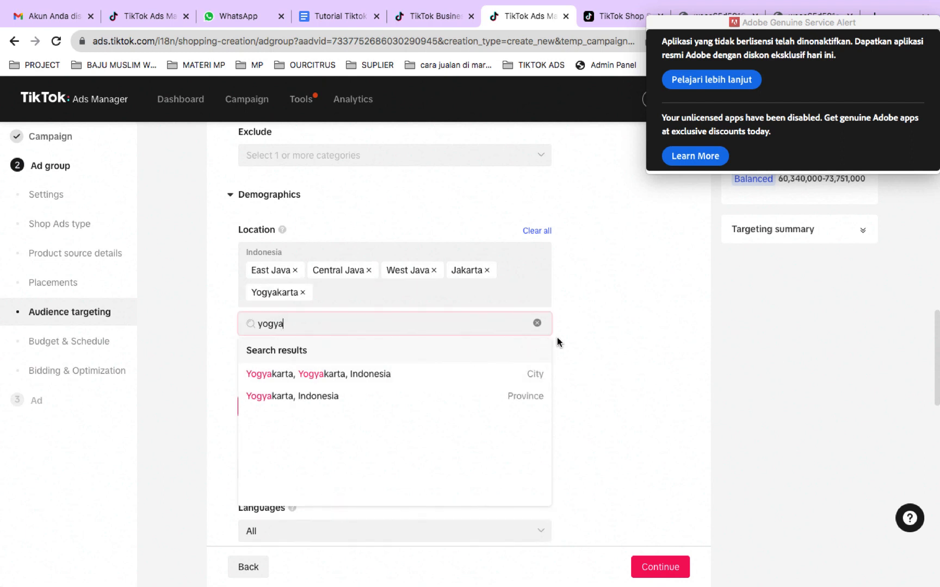
click(572, 332)
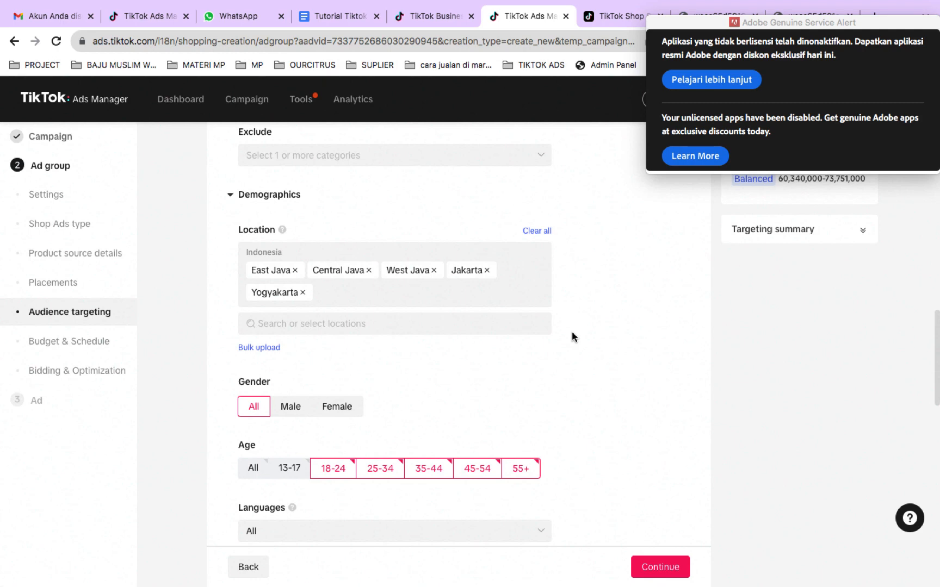
Step: Restrict the audience gender to Female, trying the Male option along the way
scroll(572, 336, down, 2)
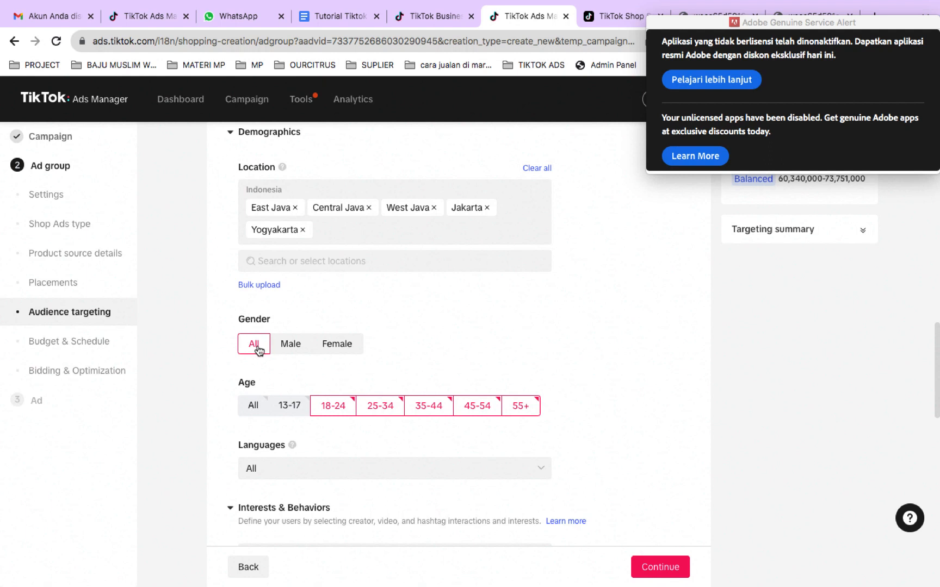
click(343, 349)
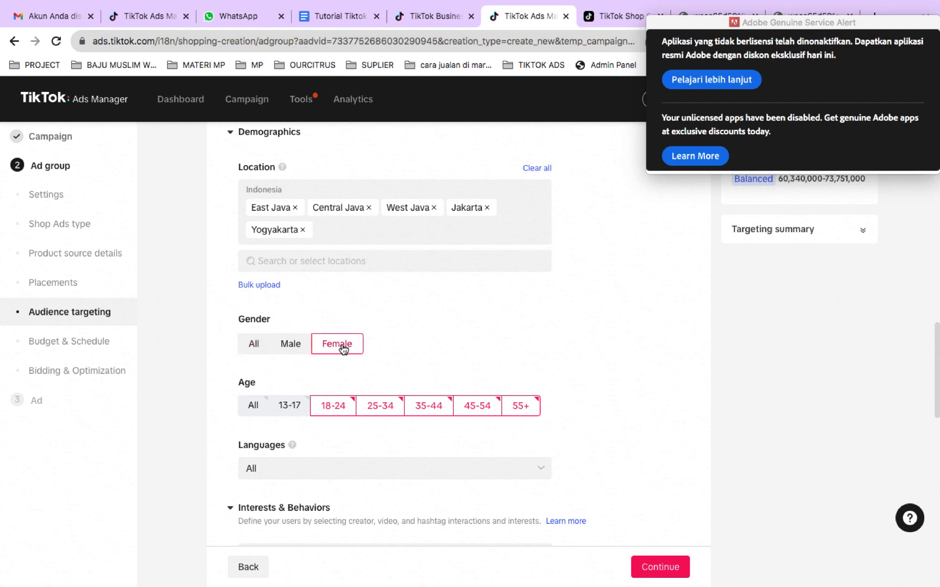
click(298, 350)
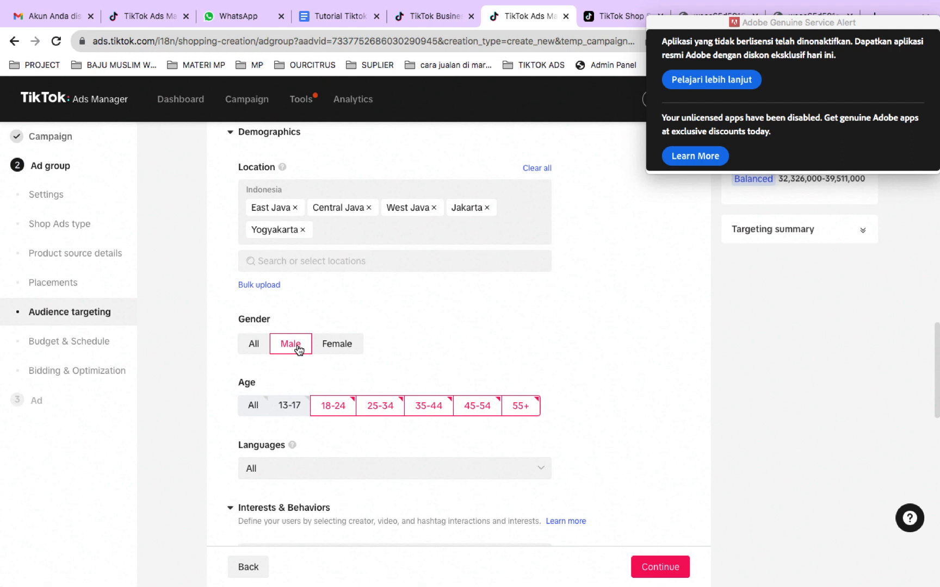
click(336, 350)
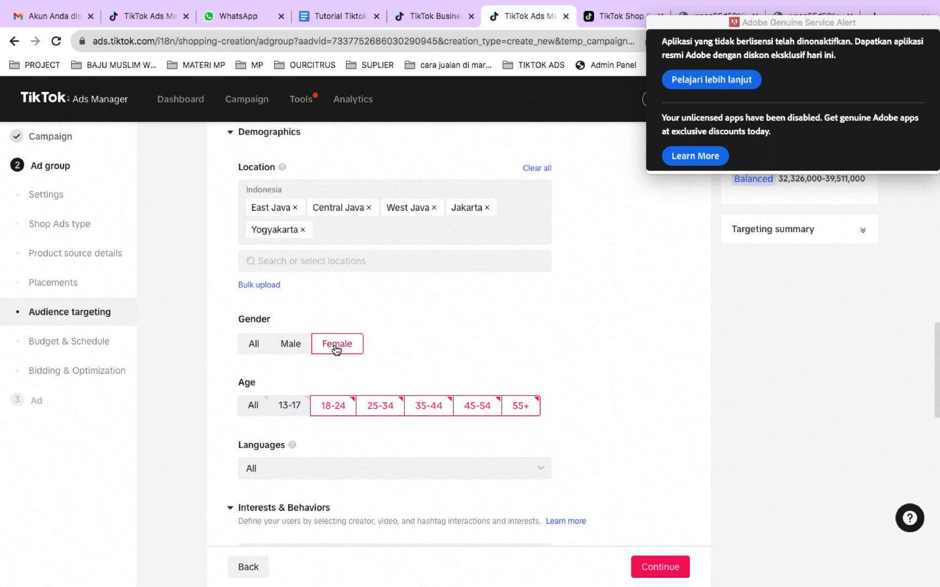
Step: Narrow the audience age to 25-34 and 35-44 by deselecting the 18-24, 45-54 and 55+ groups
click(335, 410)
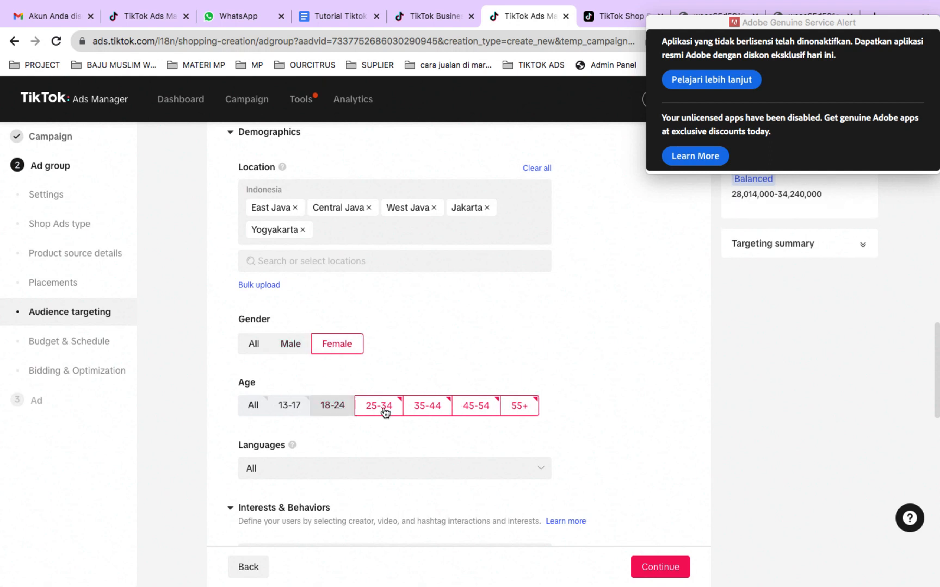
click(523, 410)
click(478, 416)
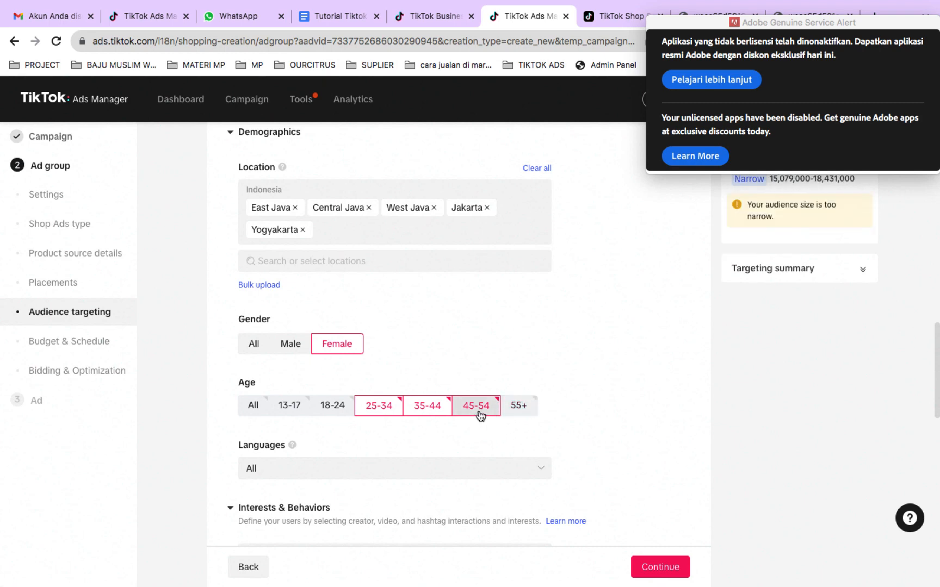
Step: Look at the language options available for the audience without choosing one
scroll(475, 432, down, 5)
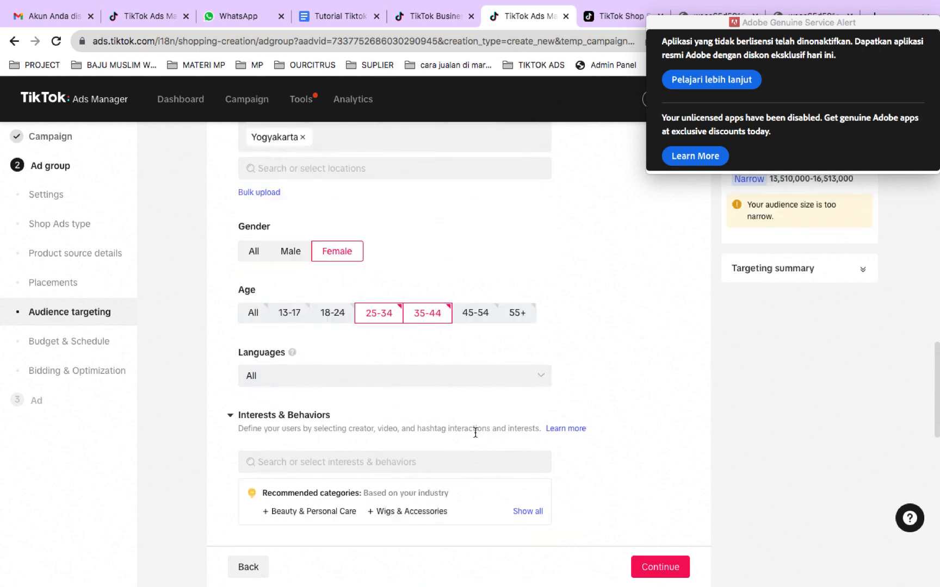
click(311, 333)
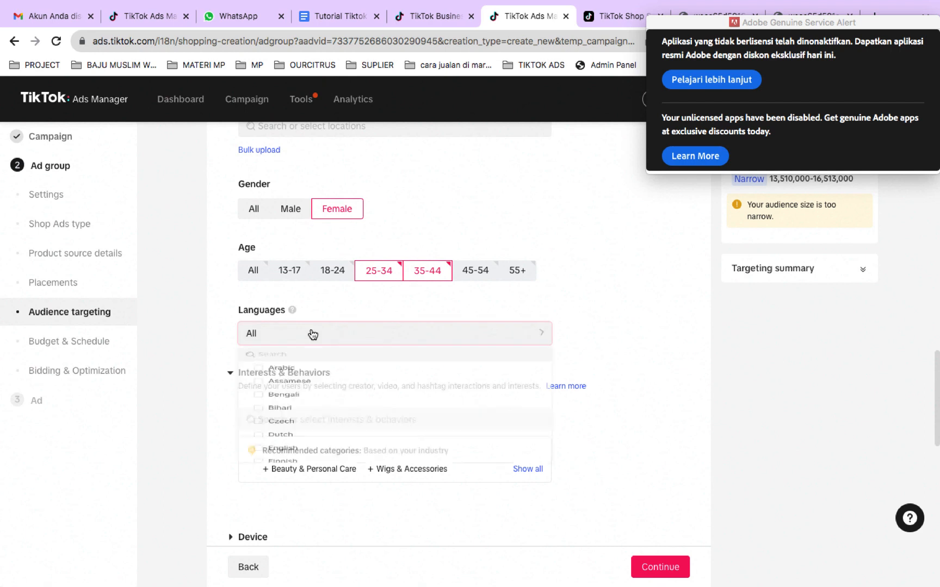
click(312, 333)
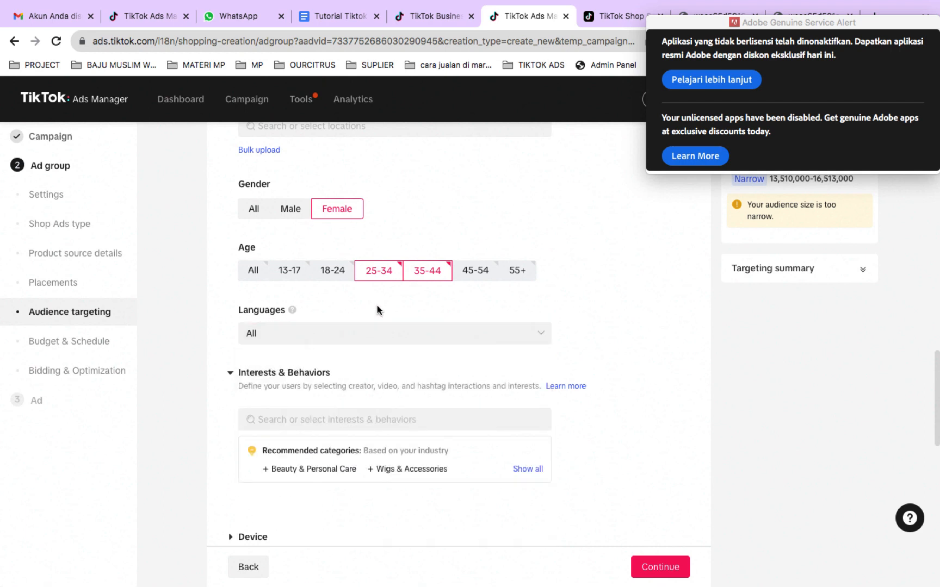
Step: Browse the interest categories under Interests & Behaviors and select Apparel & Accessories with its subcategories
scroll(377, 306, down, 2)
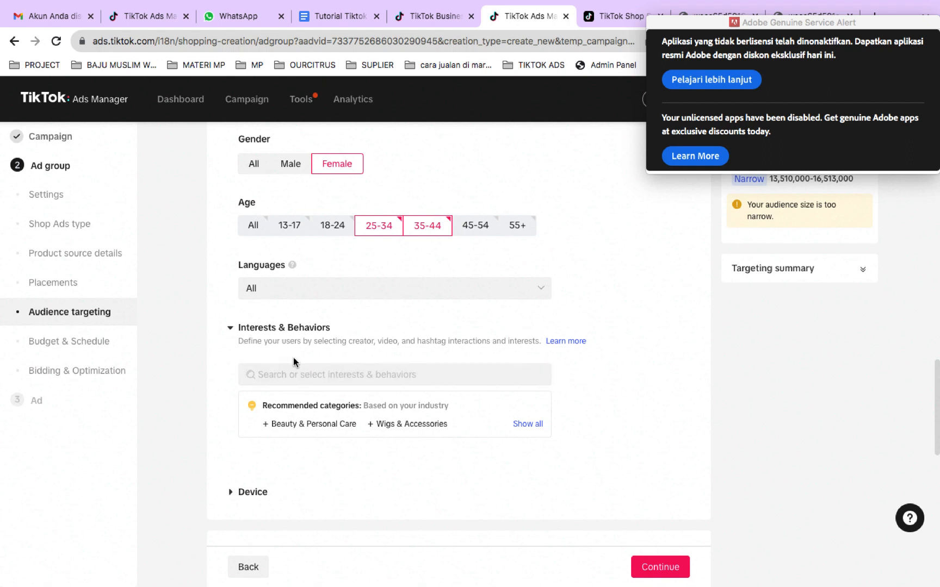
click(300, 375)
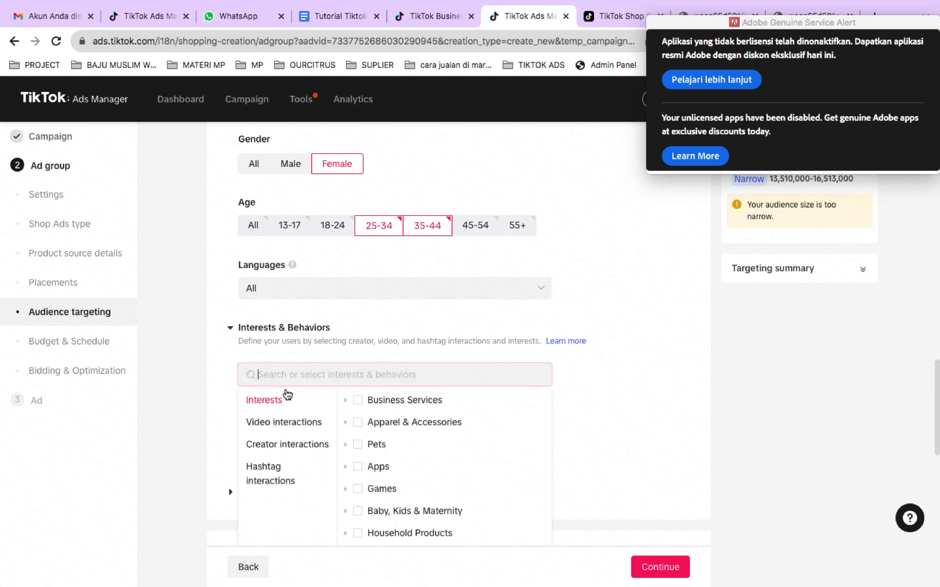
click(281, 400)
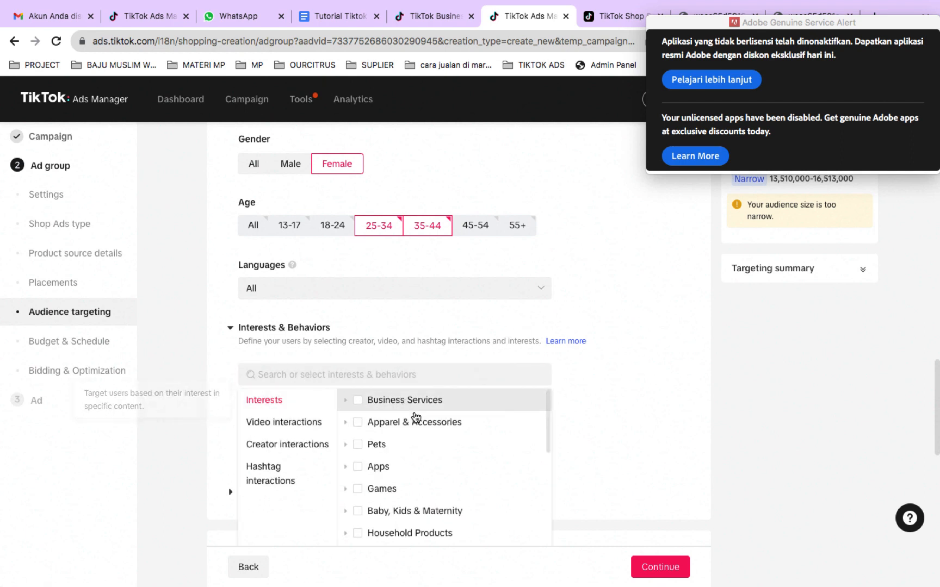
scroll(415, 421, down, 2)
scroll(415, 422, up, 2)
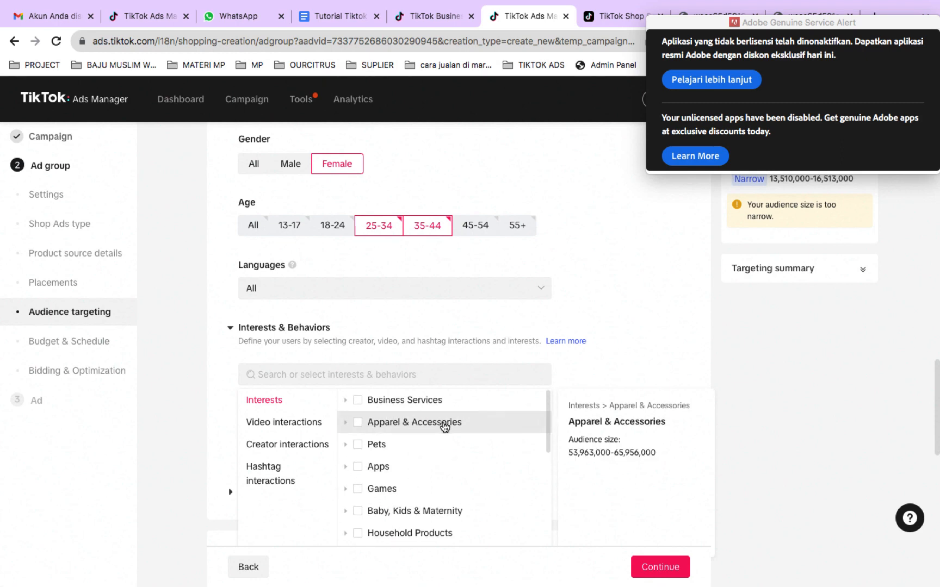
click(403, 426)
Step: Review the subcategories of Apparel & Accessories and deselect the whole category
scroll(415, 386, up, 1)
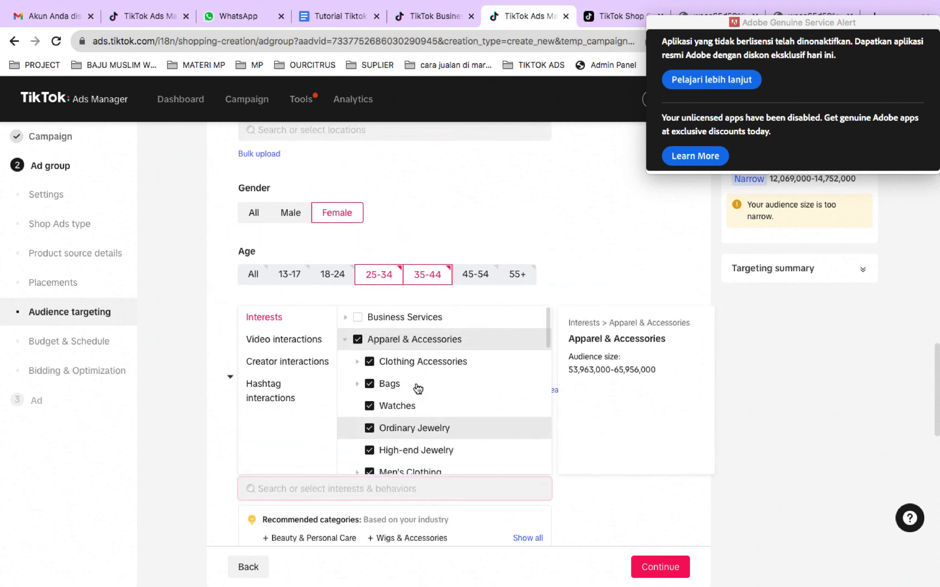
scroll(417, 388, down, 3)
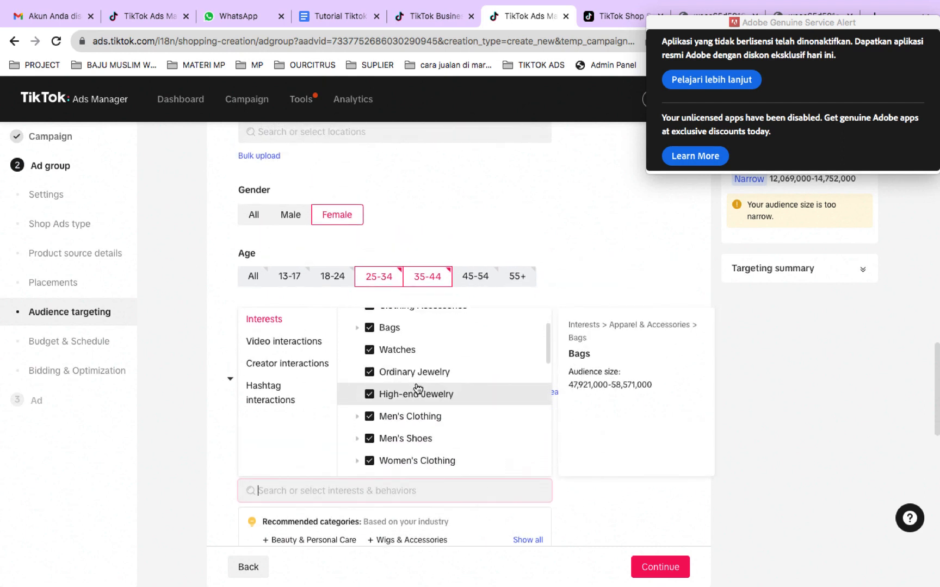
scroll(418, 387, down, 2)
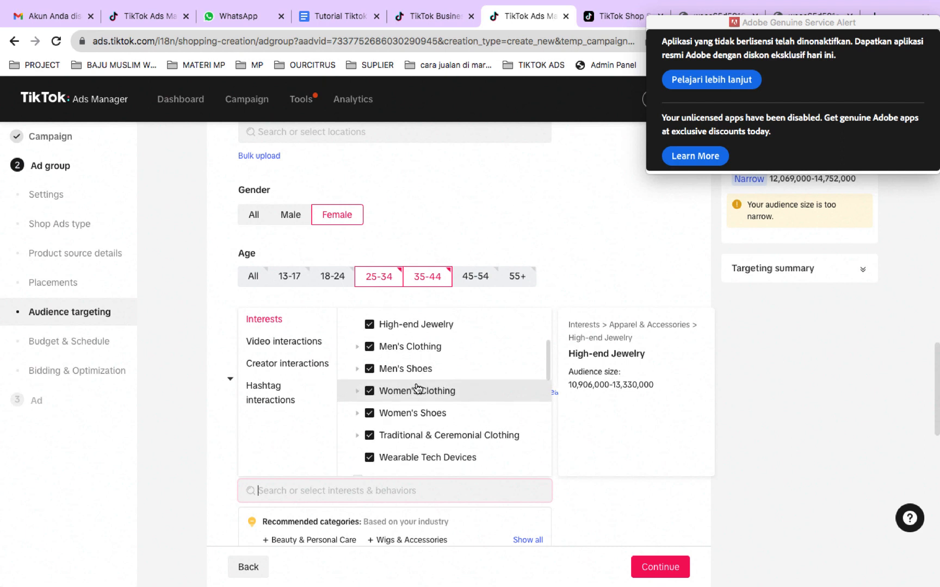
scroll(418, 388, up, 4)
scroll(417, 386, up, 2)
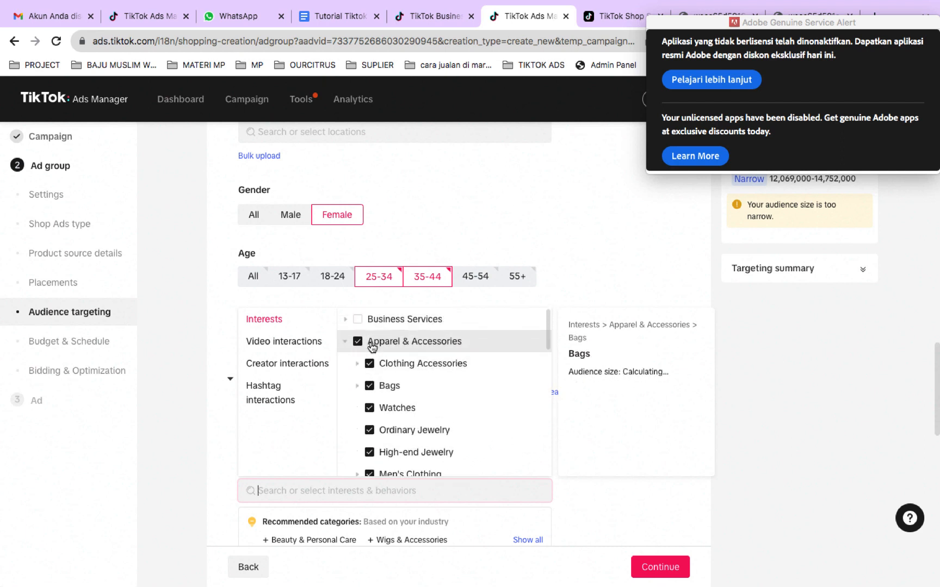
scroll(409, 384, down, 1)
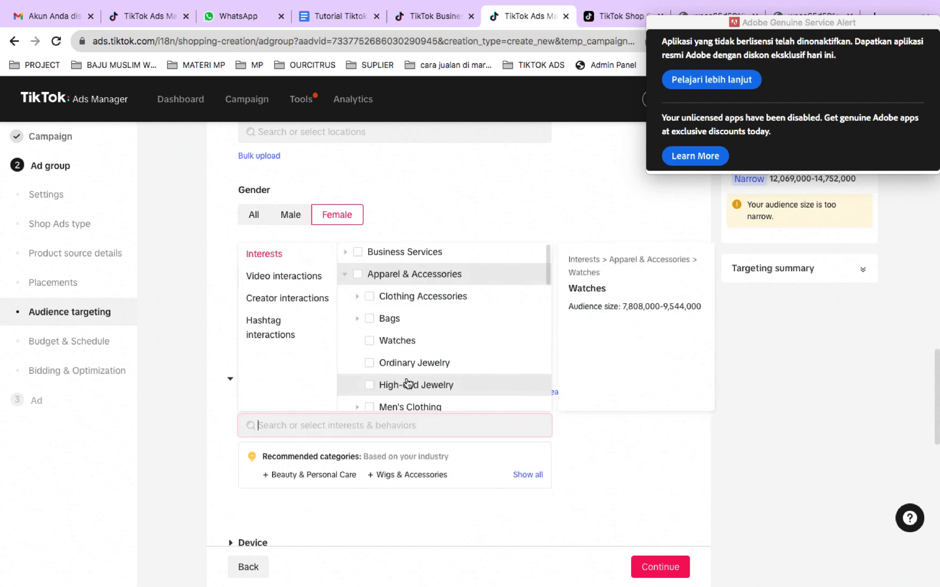
Step: Select the Women's Clothing subcategory under Apparel & Accessories as an audience interest
scroll(409, 383, down, 1)
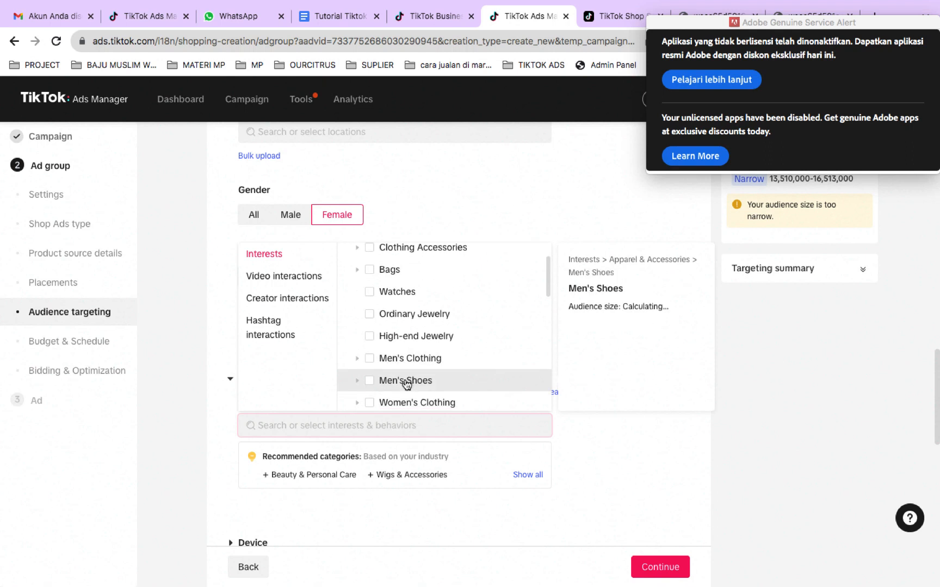
scroll(405, 385, down, 1)
click(370, 389)
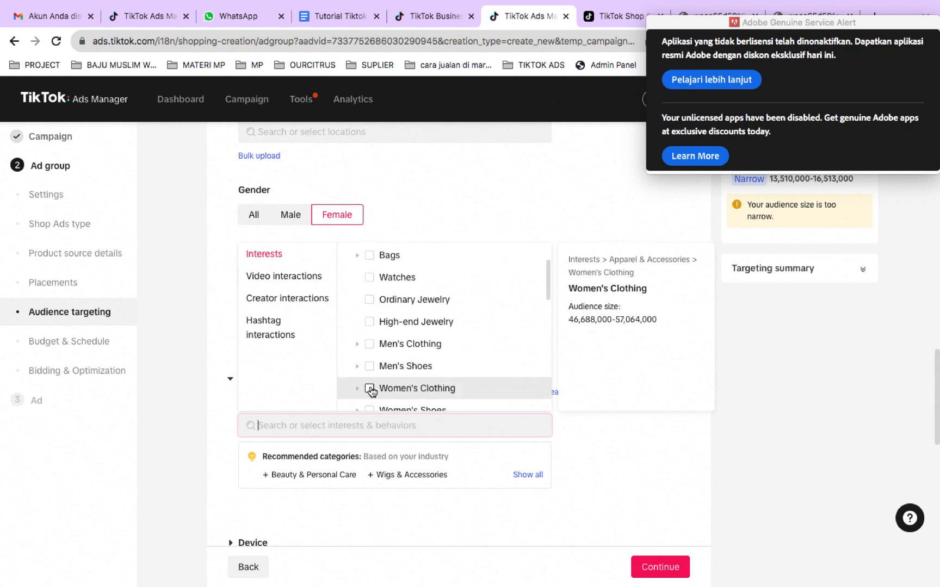
scroll(391, 423, down, 3)
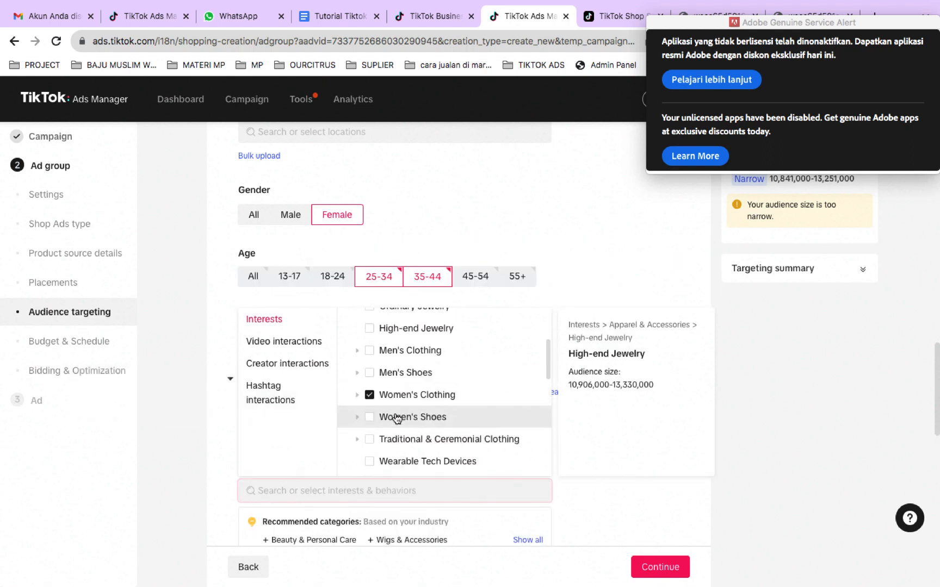
scroll(397, 419, up, 1)
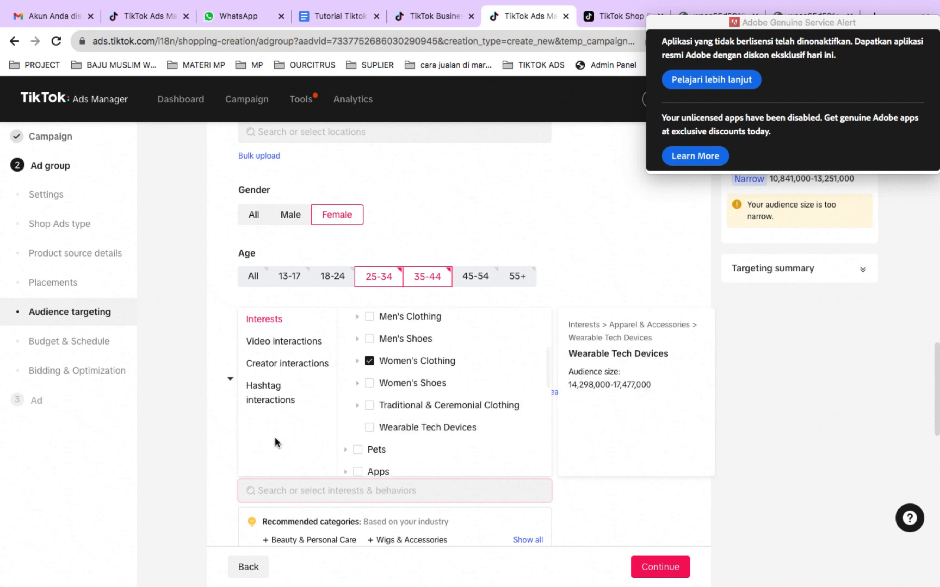
Step: Clear the Adobe Genuine Service alert, closing the web page it opens, and return to the TikTok ad group setup
click(710, 75)
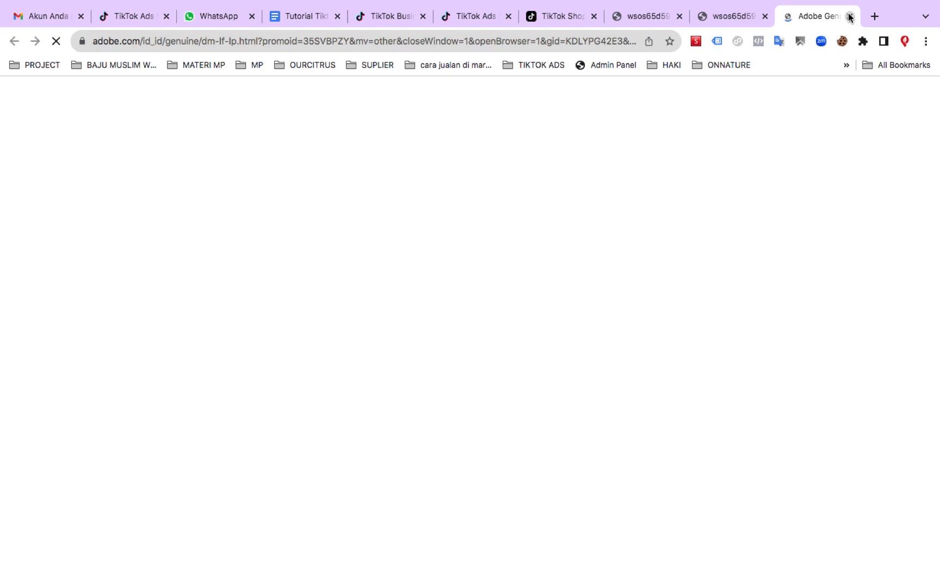
click(850, 17)
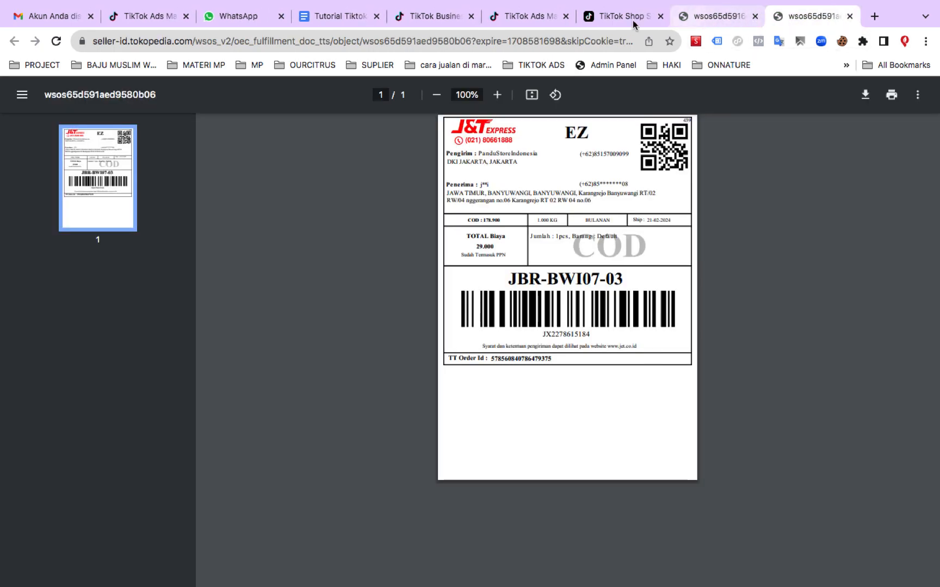
click(521, 18)
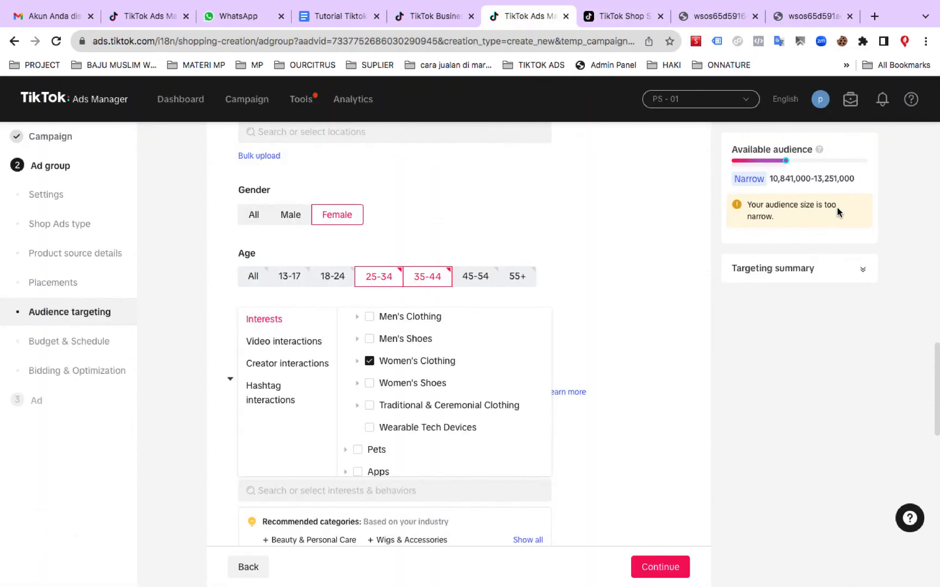
Step: Browse the remaining interest categories and add News & Entertainment to the audience interests
mouse_move(819, 149)
scroll(520, 394, up, 3)
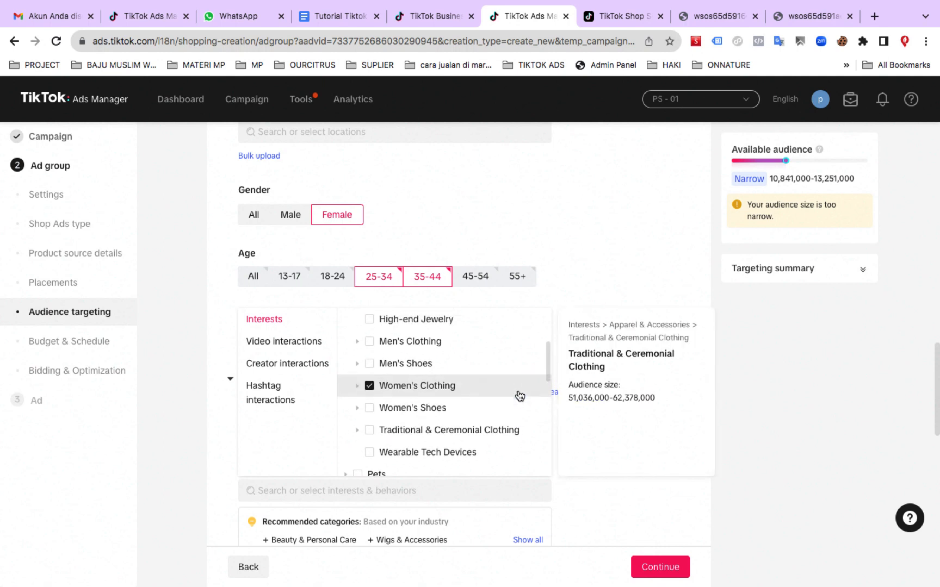
scroll(519, 395, up, 2)
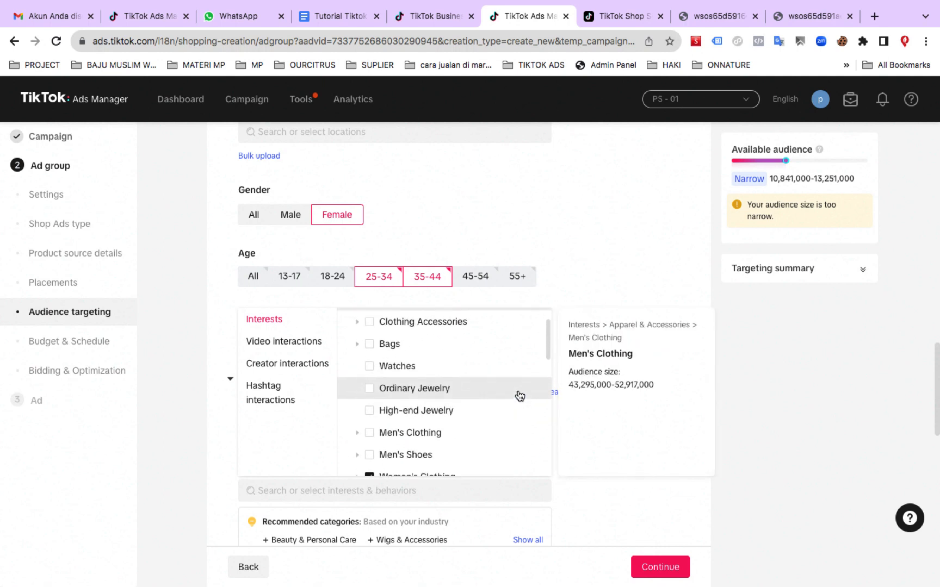
scroll(519, 395, down, 6)
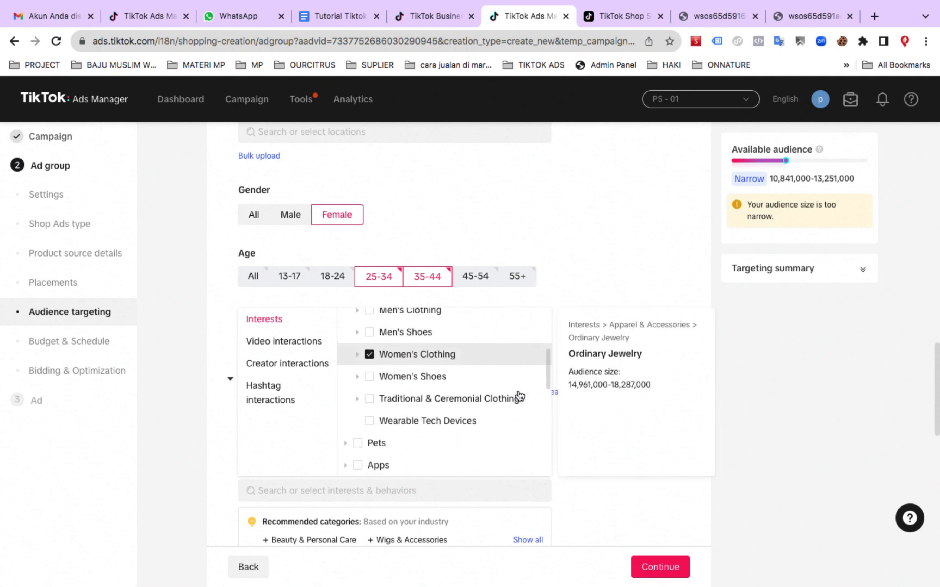
scroll(520, 395, down, 2)
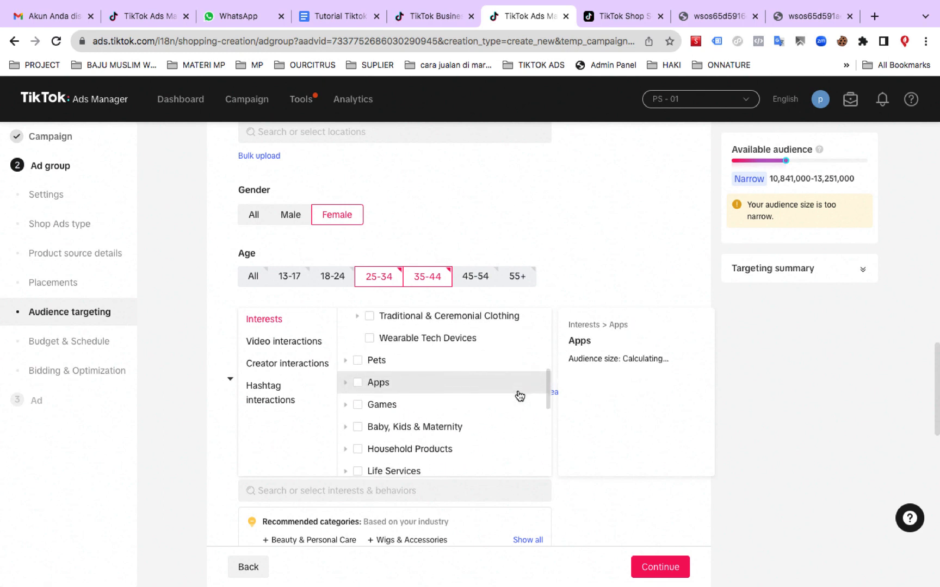
scroll(520, 395, down, 5)
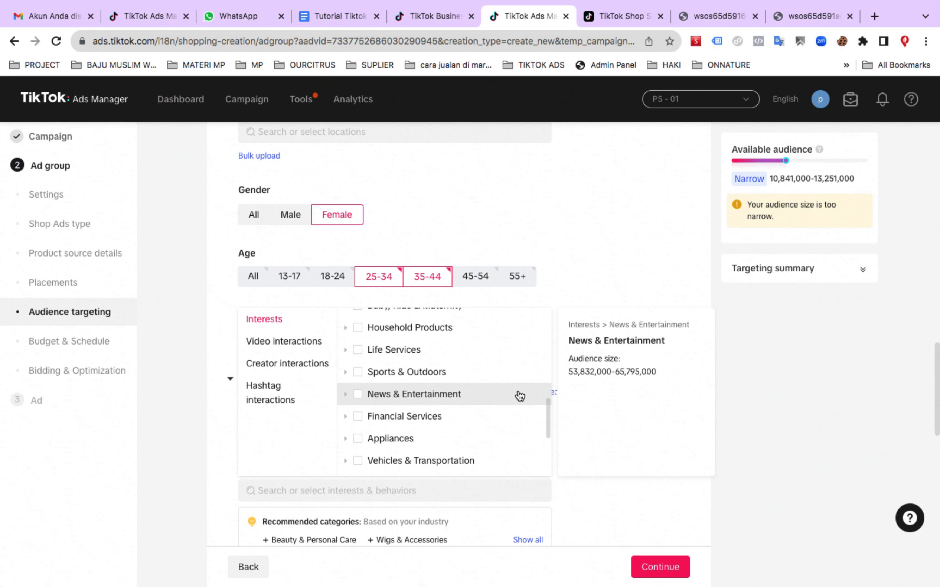
click(358, 396)
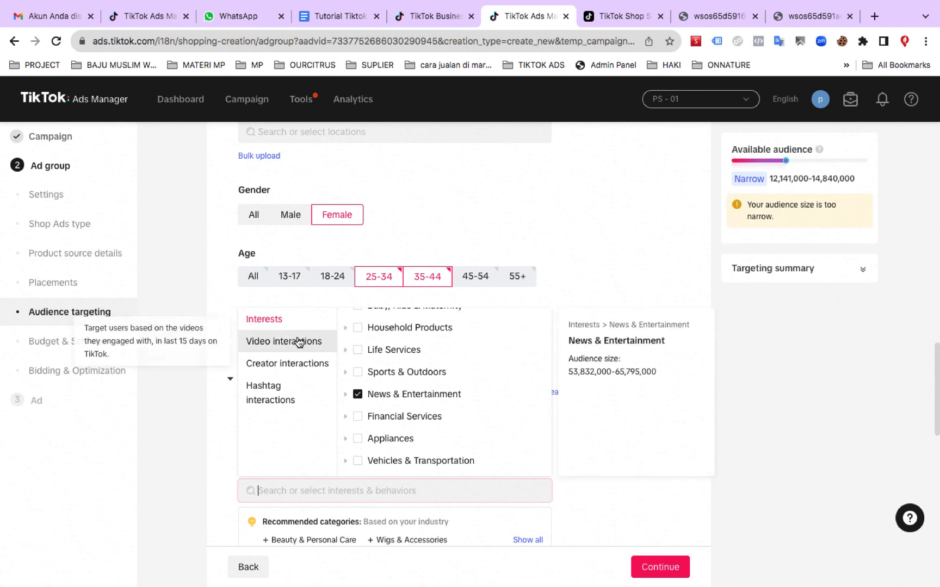
Step: Look at the hashtag bundles offered under Hashtag interactions without choosing one, and close the list
click(273, 394)
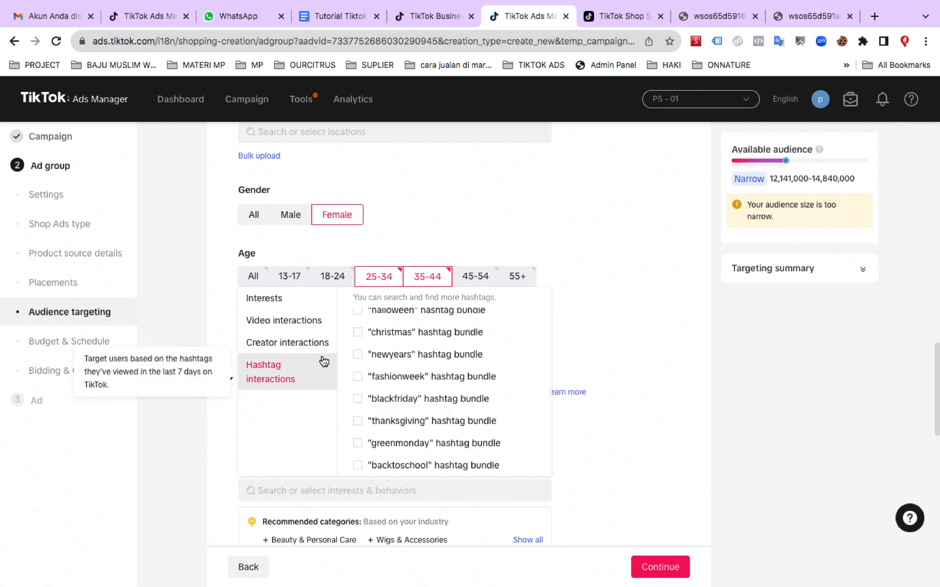
click(630, 403)
scroll(481, 391, down, 3)
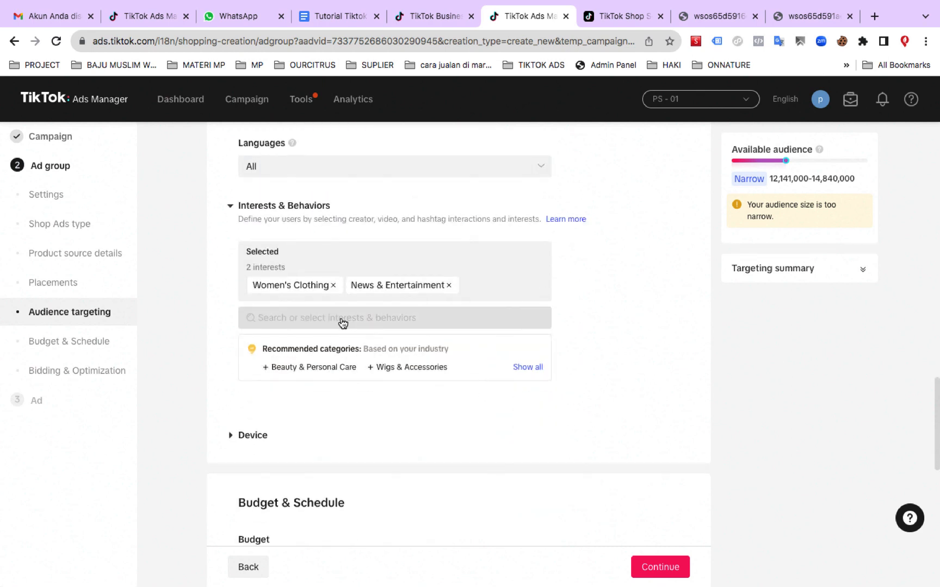
Step: Add the recommended Beauty & Personal Care category to the audience interests
mouse_move(270, 370)
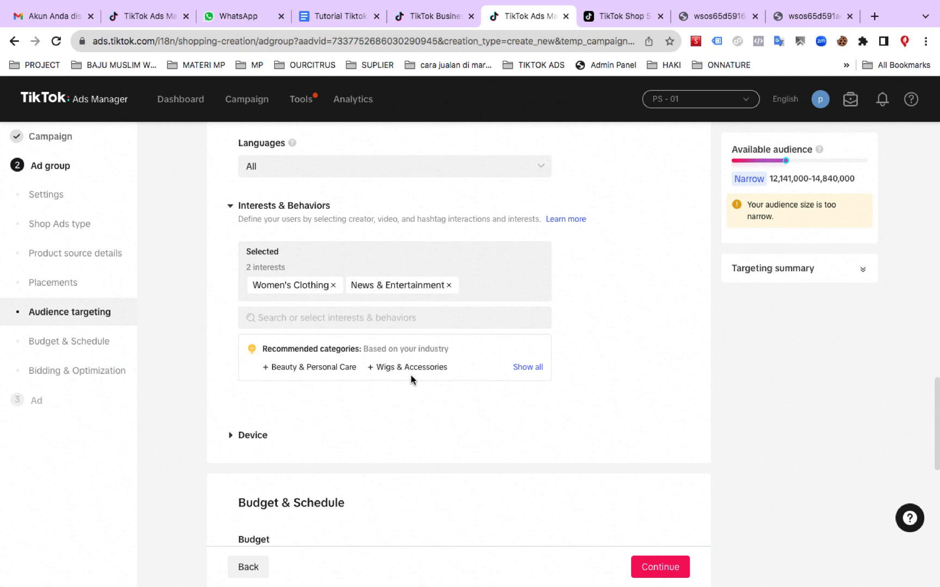
mouse_move(342, 373)
click(282, 368)
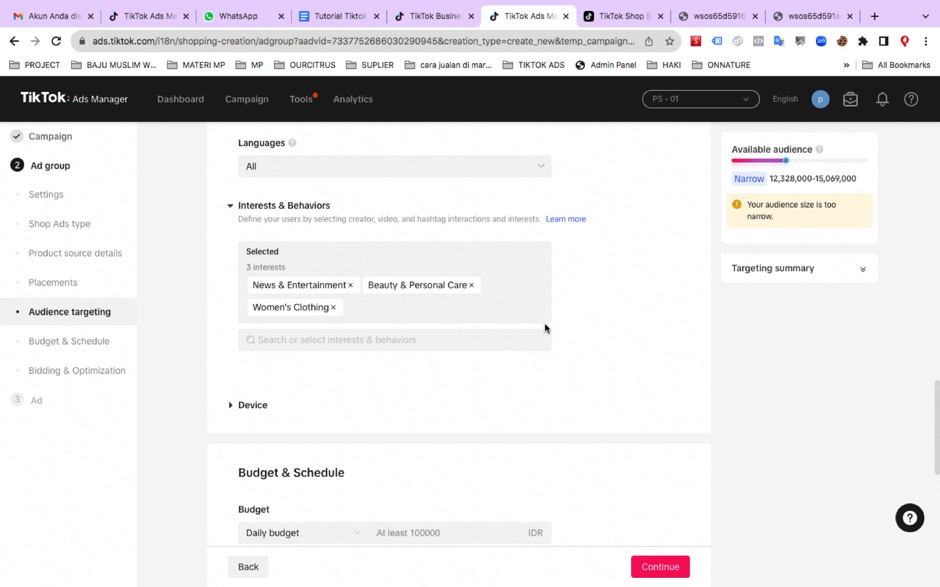
Step: Add the video interactions Beauty & Style, Lifestyle and Family & Relationships to the audience's interests and behaviors
scroll(418, 439, down, 1)
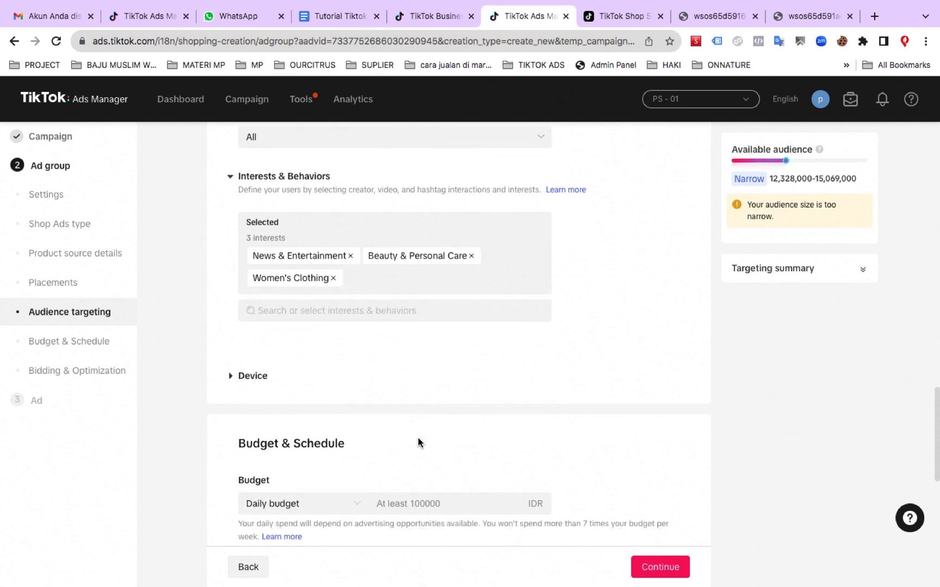
click(460, 314)
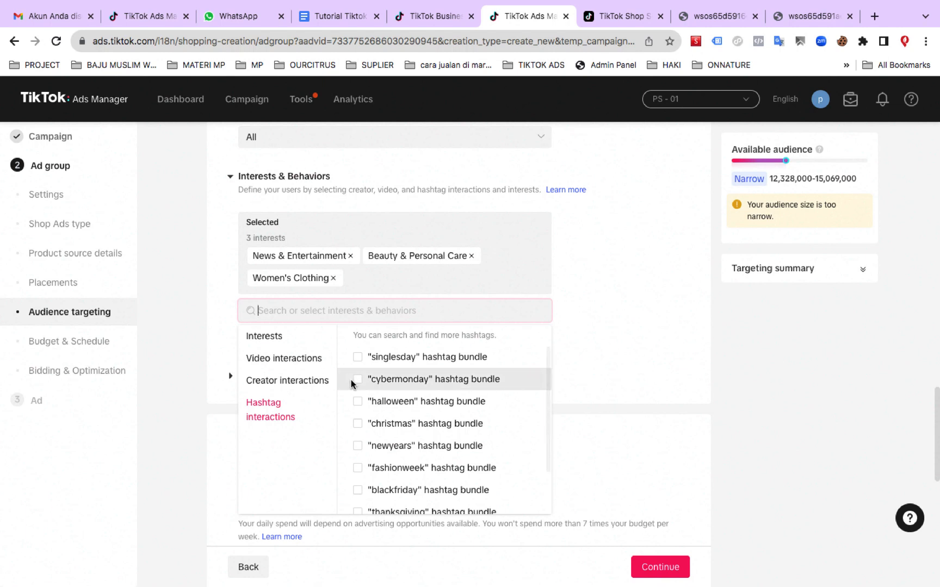
click(298, 363)
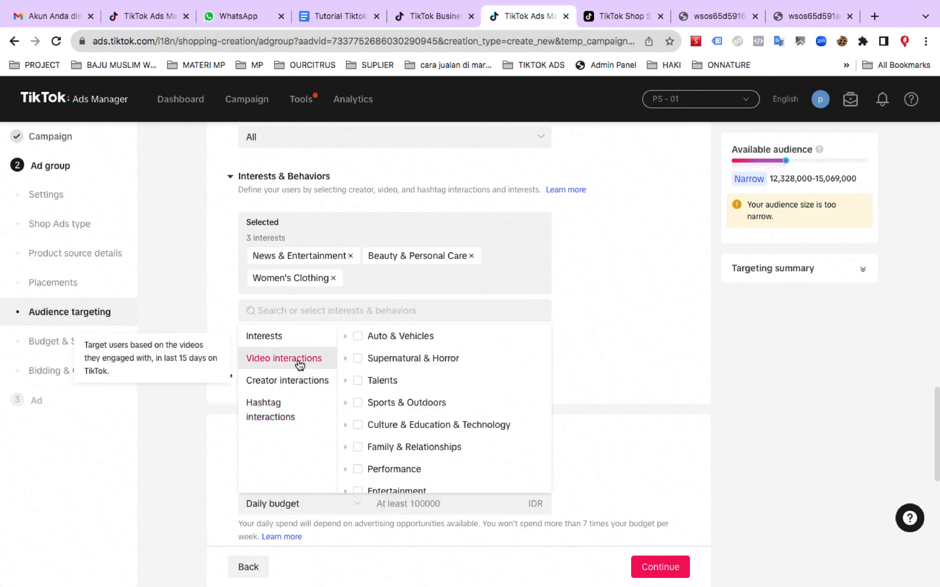
scroll(443, 405, down, 2)
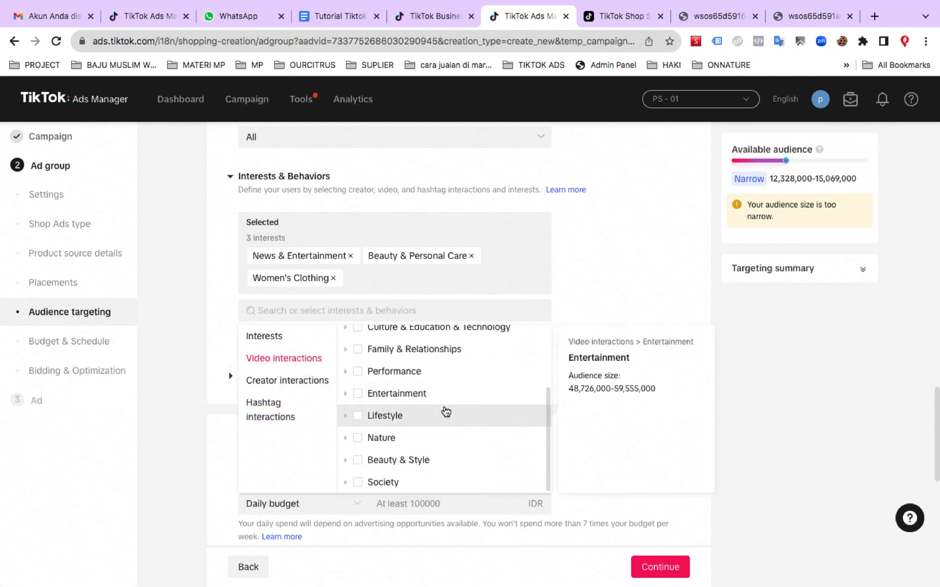
scroll(446, 411, down, 1)
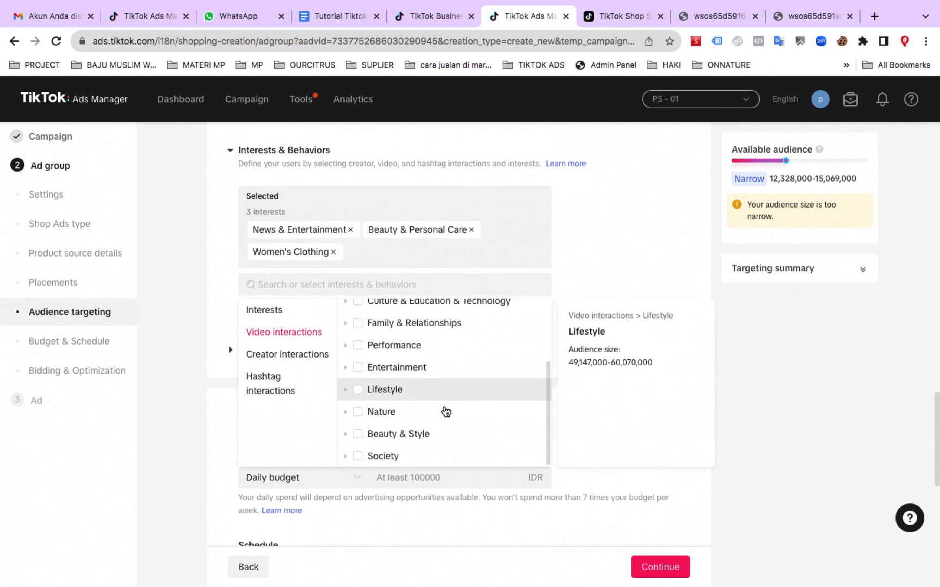
scroll(446, 412, up, 3)
scroll(446, 412, up, 2)
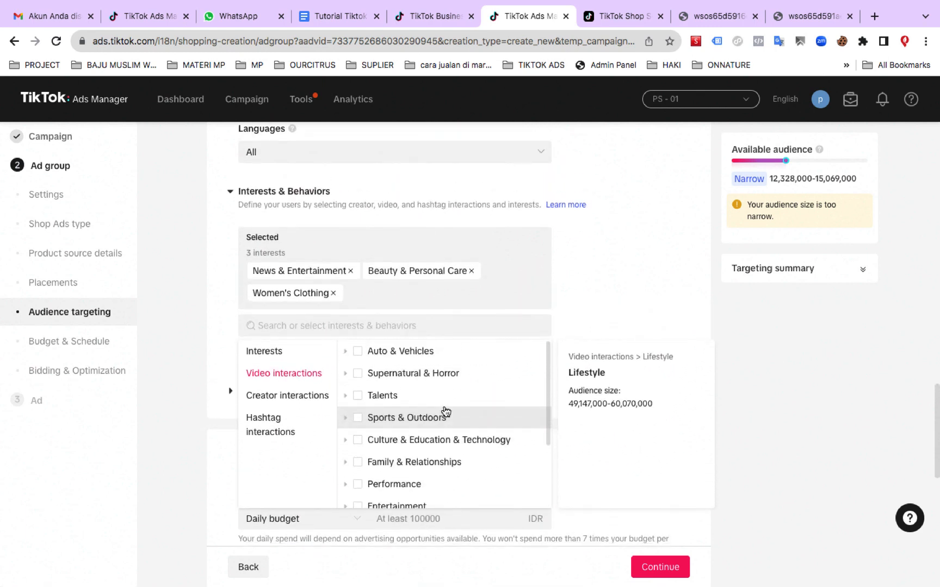
scroll(446, 411, down, 3)
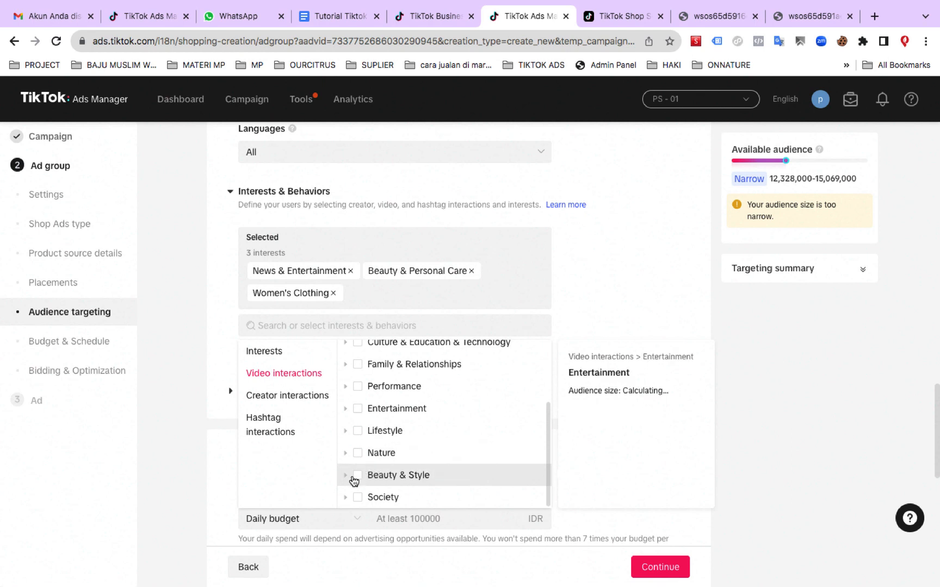
click(356, 478)
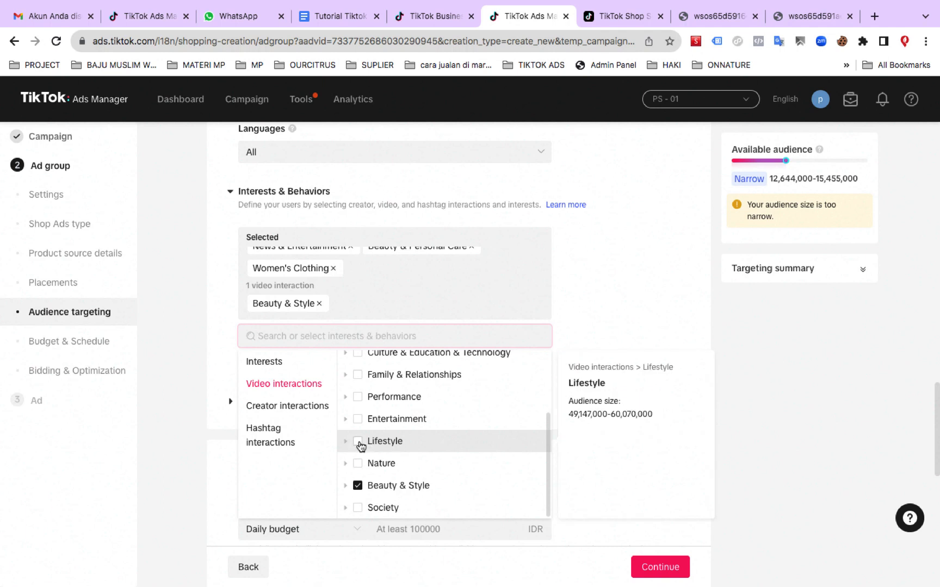
click(357, 442)
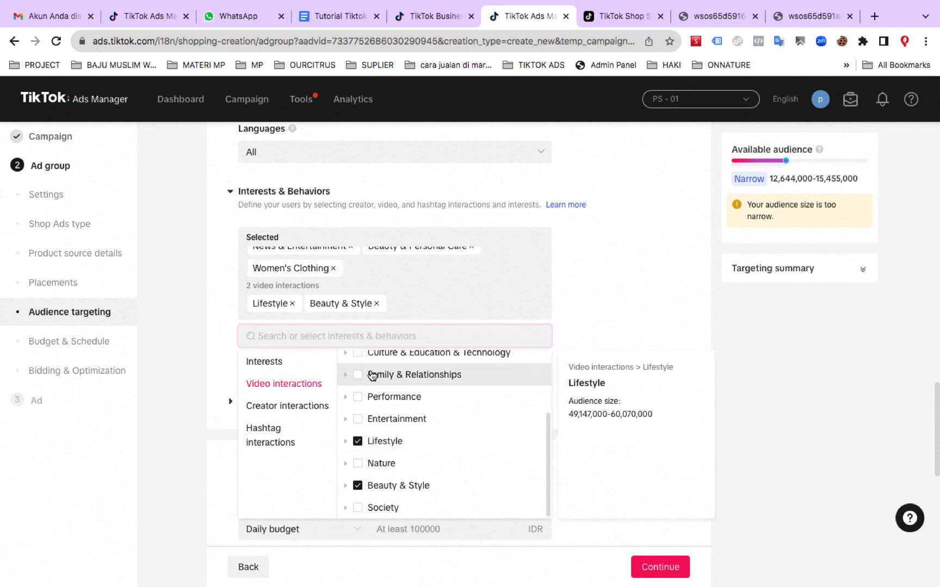
click(357, 376)
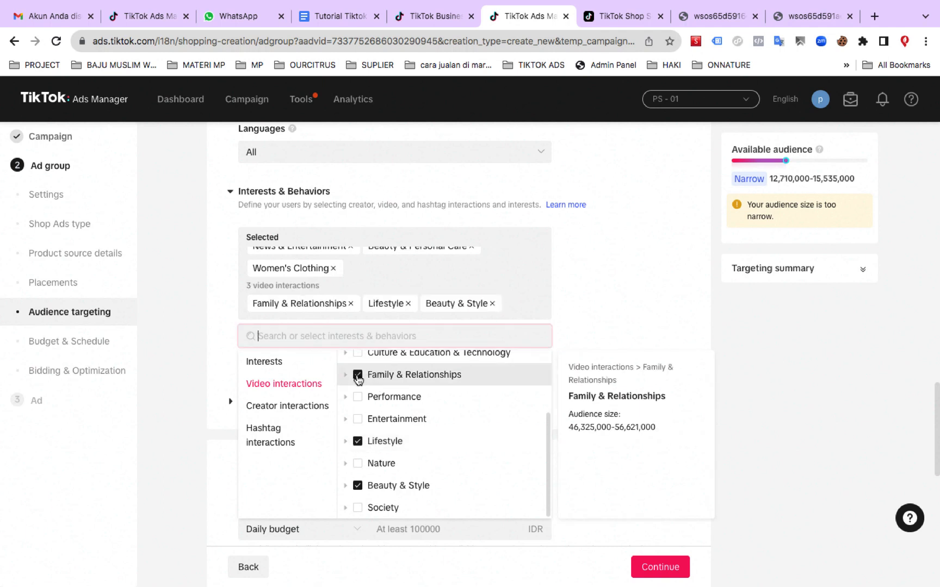
click(638, 285)
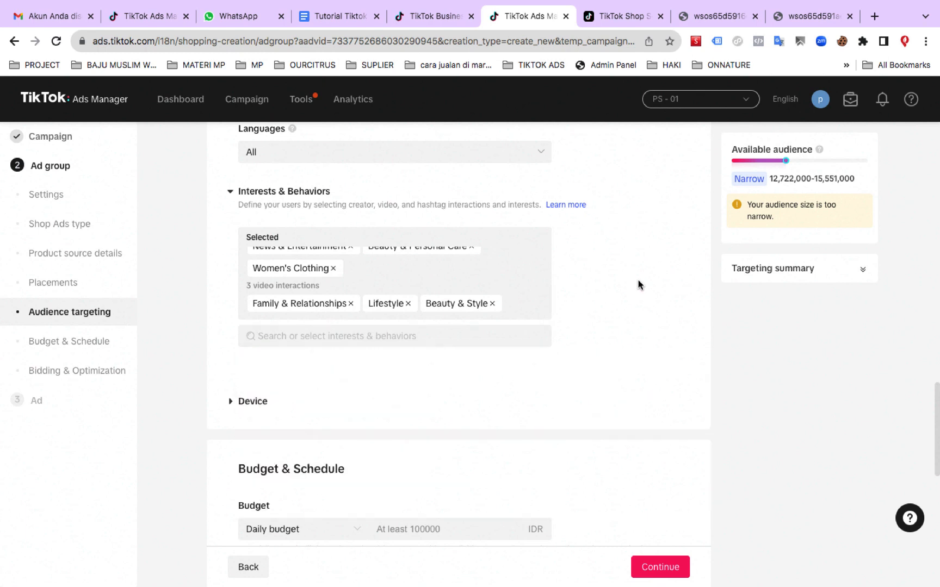
Step: Review the audience targeting and set the ad group's daily budget to 100,000 IDR
scroll(637, 283, up, 3)
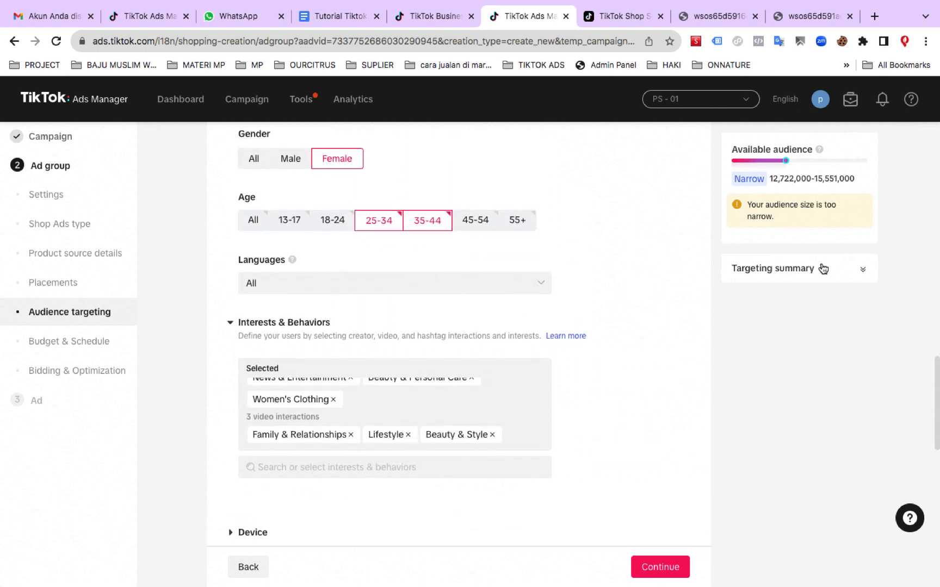
scroll(625, 377, up, 5)
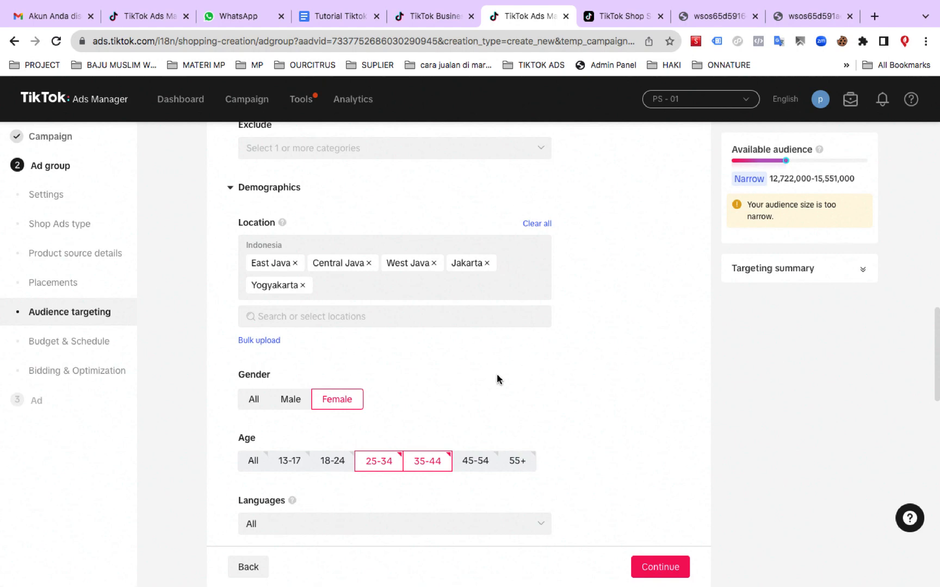
scroll(497, 379, down, 10)
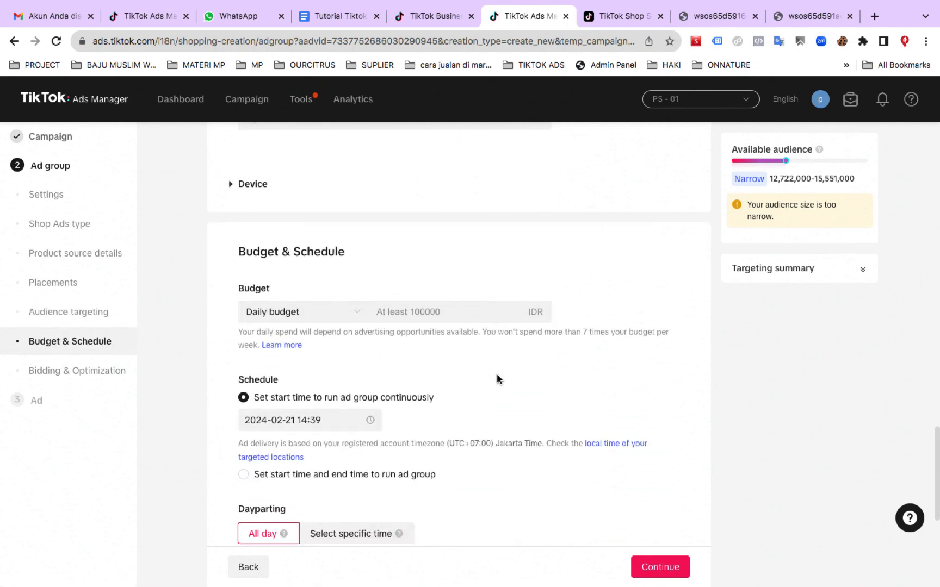
scroll(497, 379, up, 3)
scroll(496, 379, down, 1)
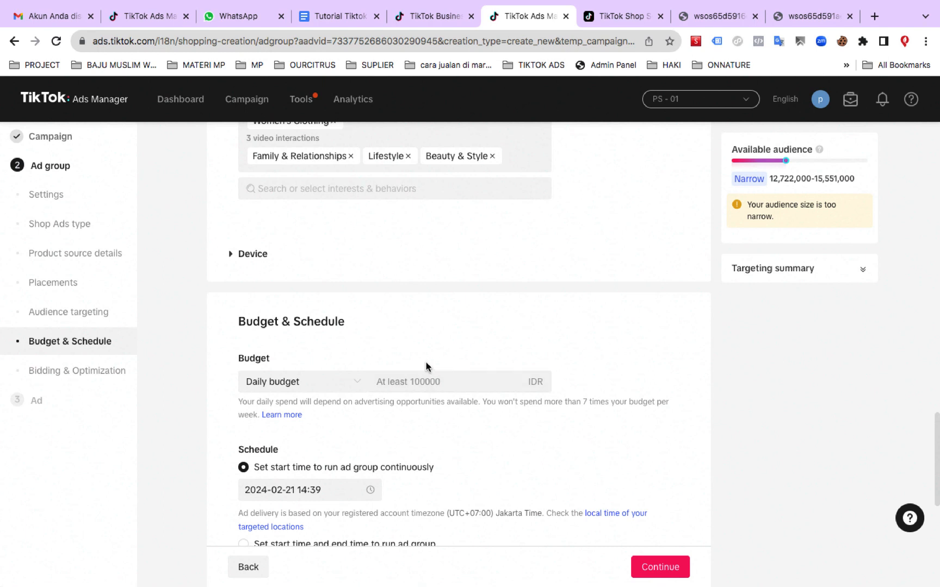
click(426, 382)
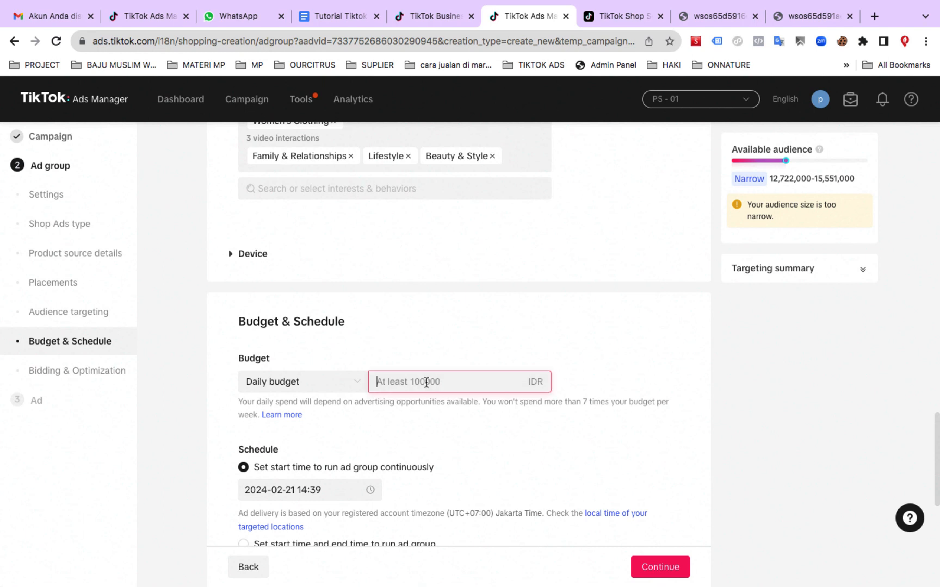
text(00000)
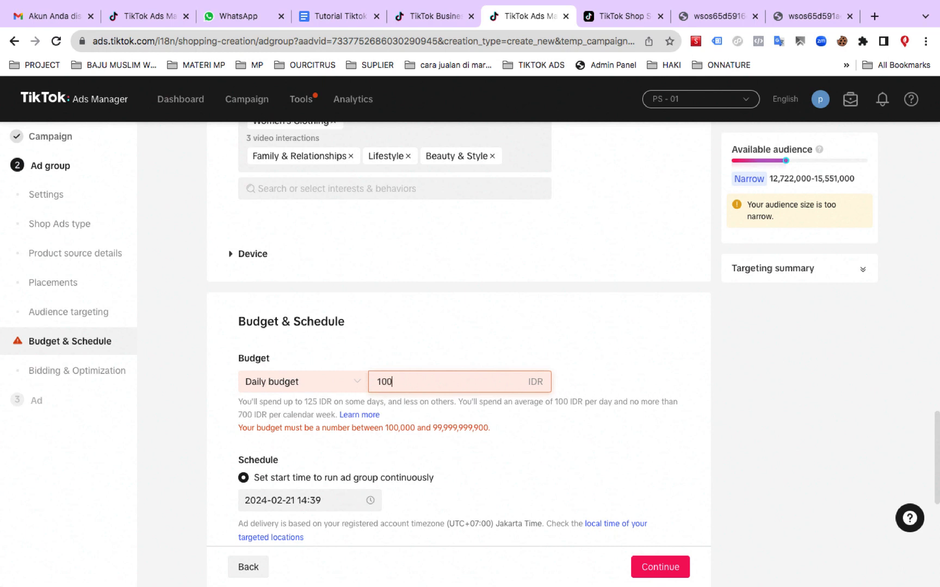
click(423, 351)
scroll(424, 356, down, 3)
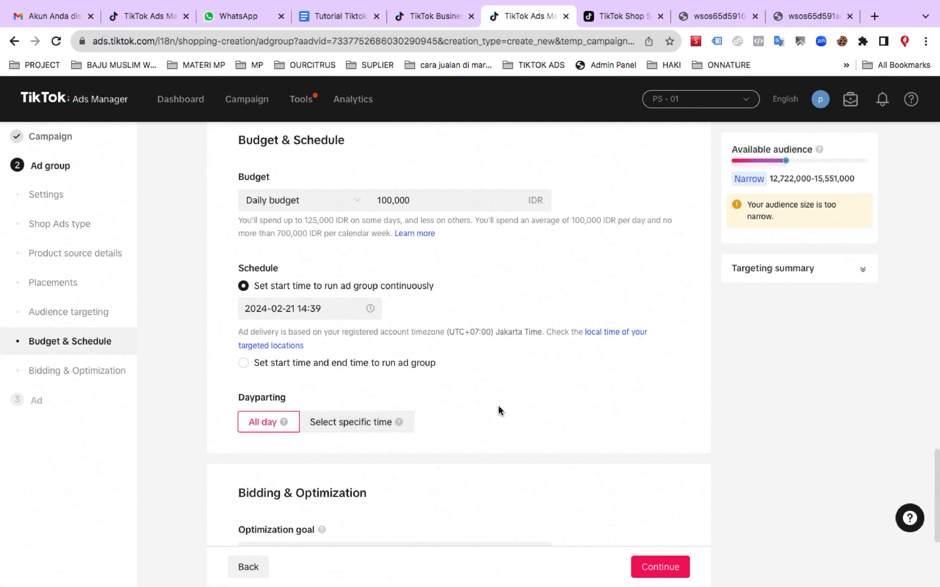
Step: Set the ad group's optimization goal to Purchases with the Cost cap bid strategy
scroll(499, 411, down, 3)
scroll(500, 411, up, 2)
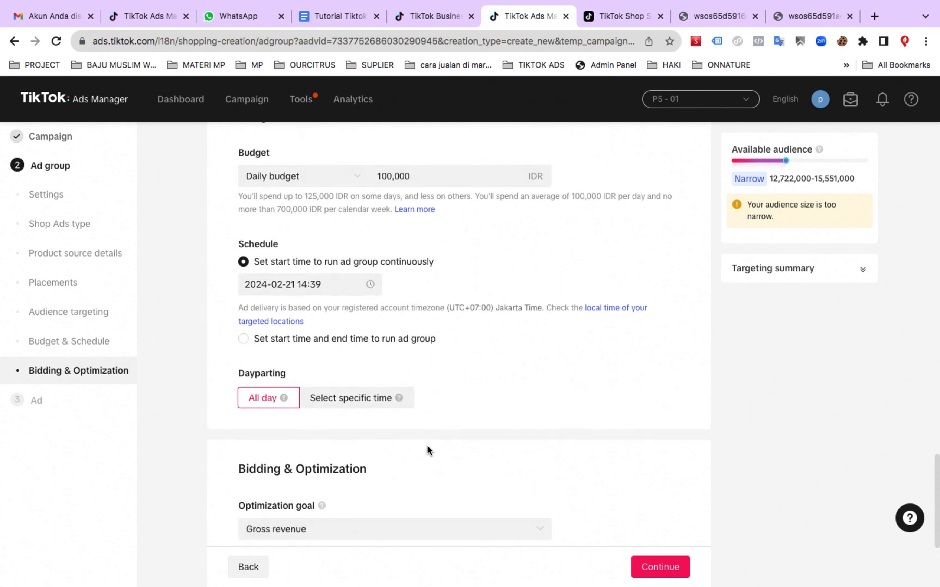
scroll(426, 450, down, 2)
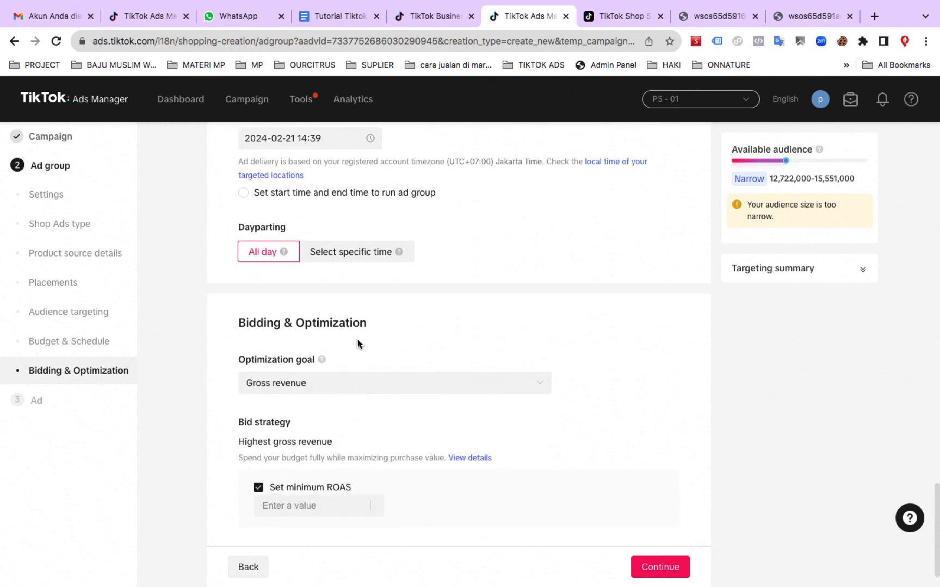
scroll(350, 352, down, 1)
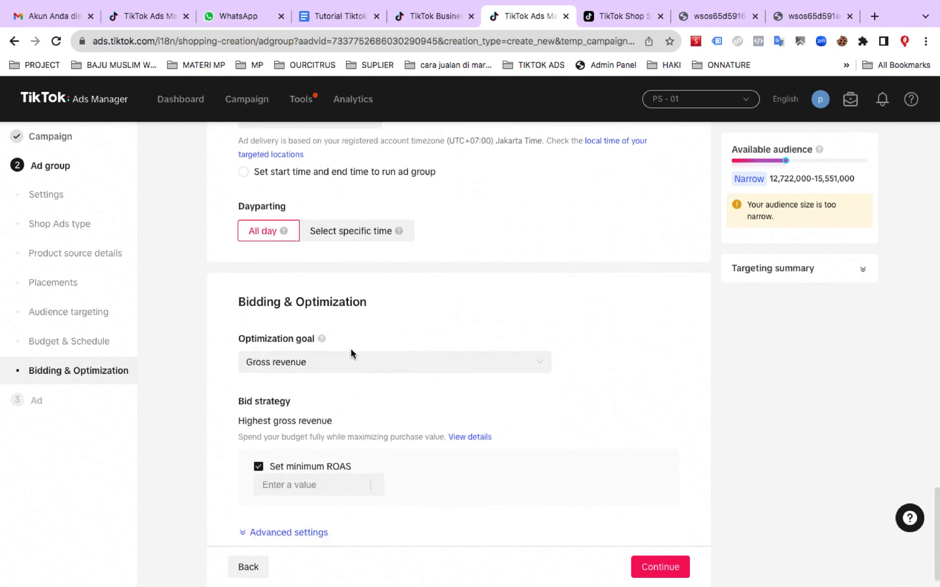
click(342, 369)
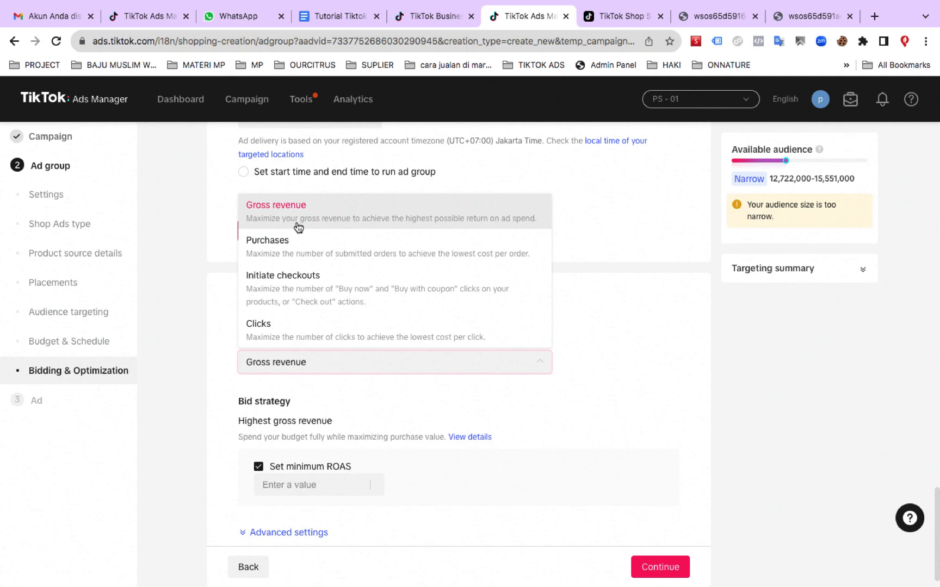
click(285, 254)
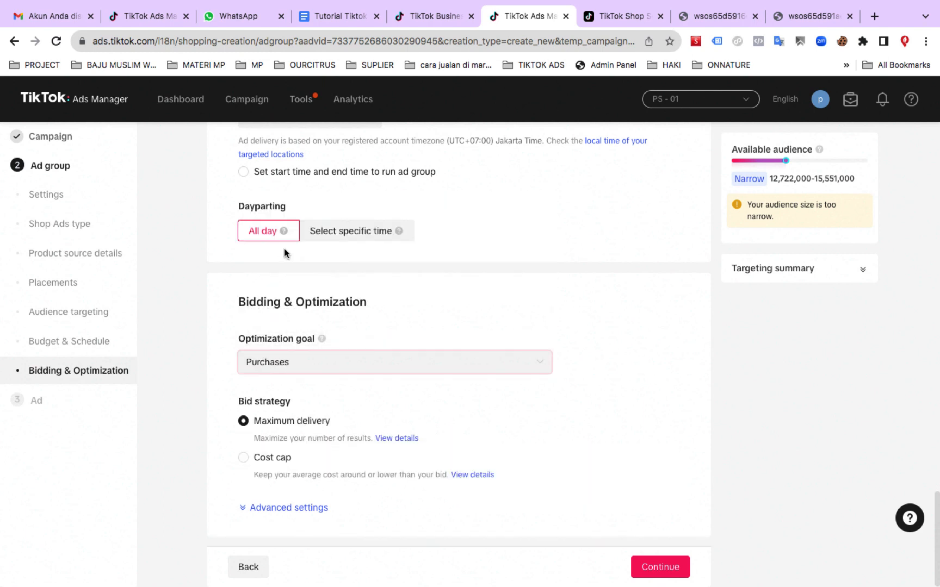
click(249, 459)
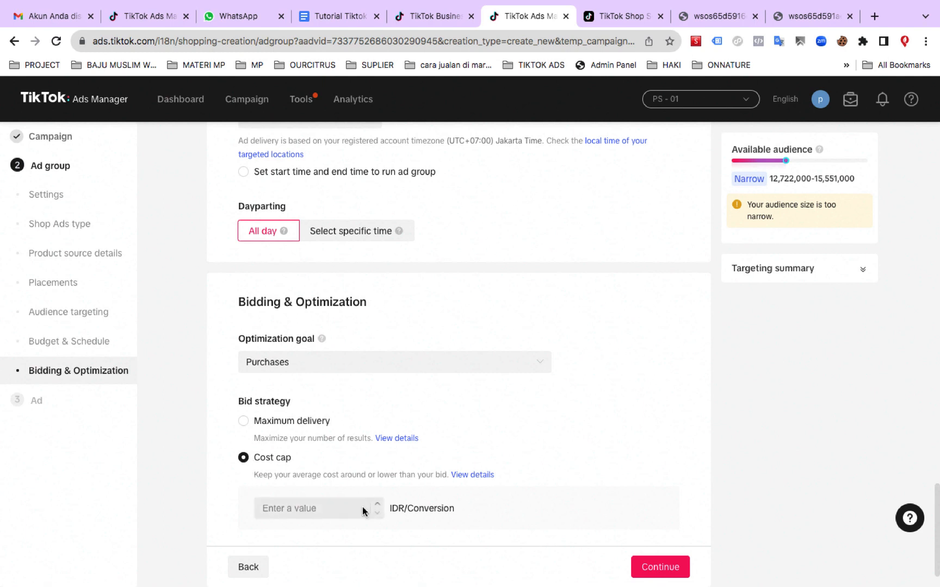
click(288, 510)
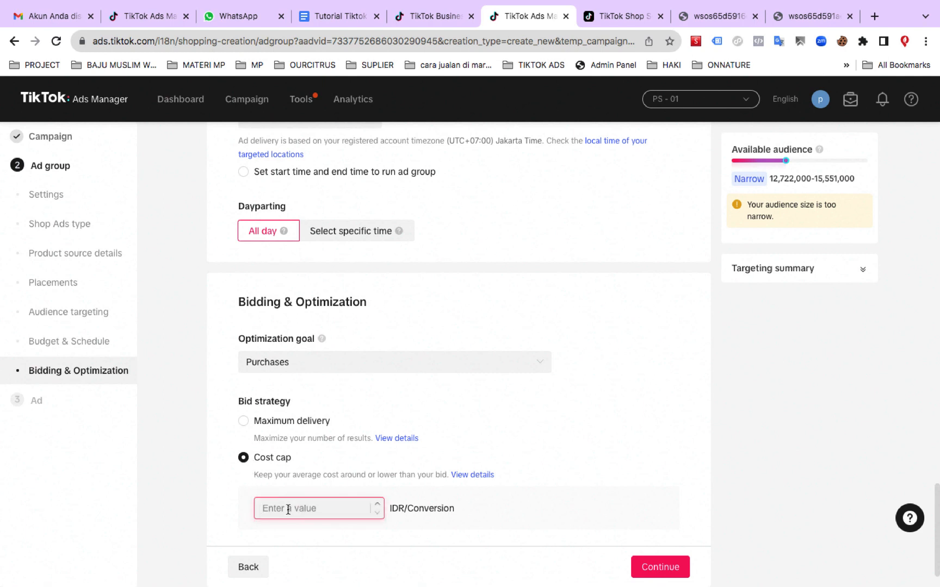
Step: Keep Purchases as the optimization goal and switch the bid strategy to Maximum delivery
click(302, 372)
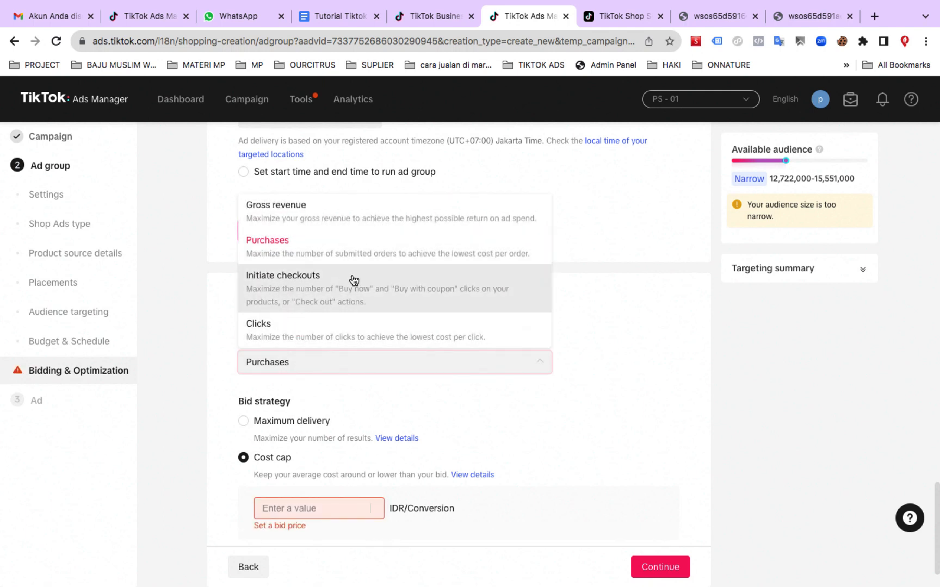
click(318, 263)
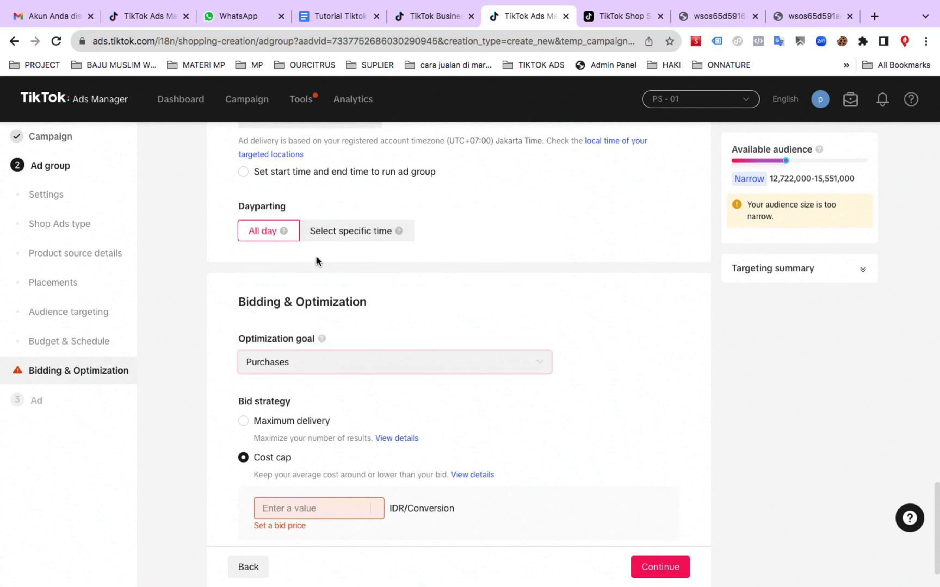
click(250, 422)
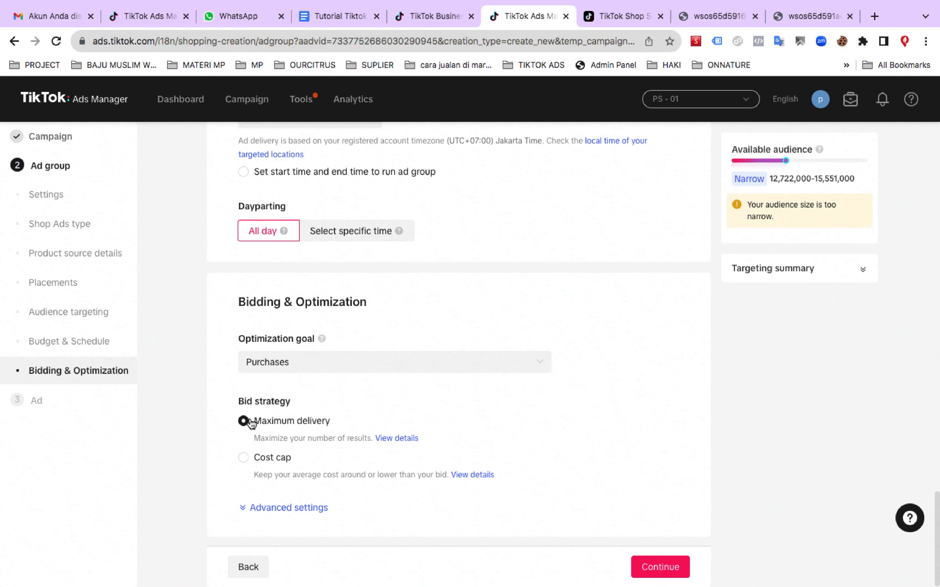
Step: Change the optimization goal to Gross revenue and set a minimum ROAS of 3
click(330, 372)
click(320, 220)
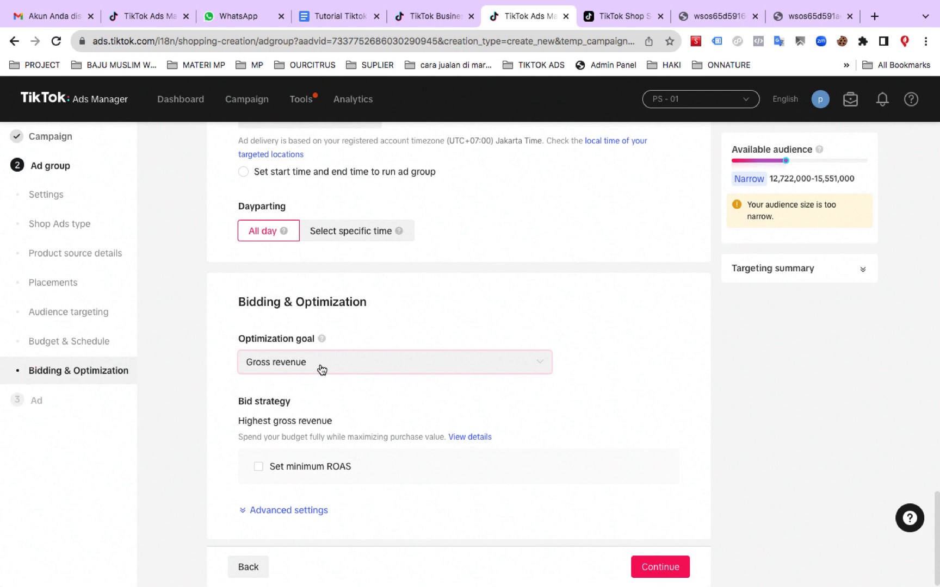
click(258, 467)
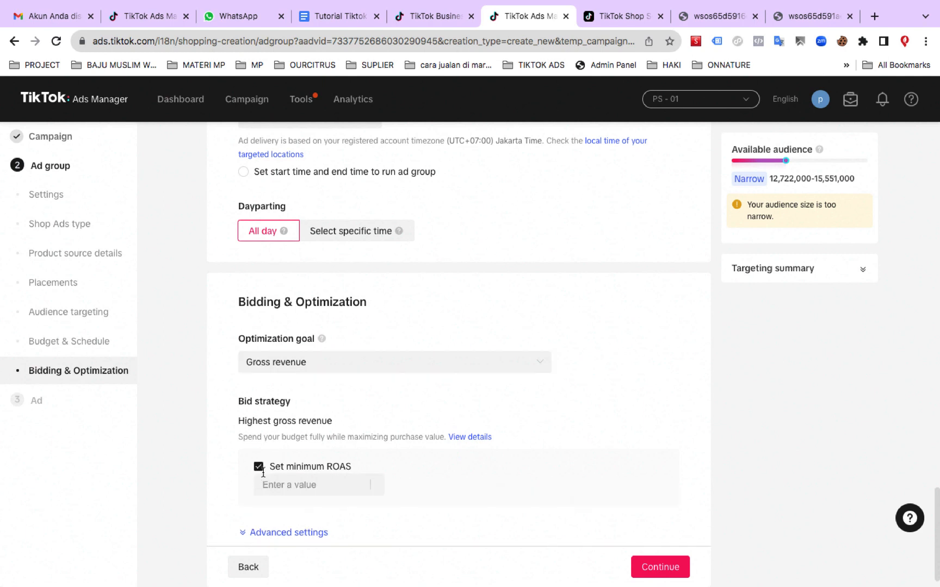
click(282, 486)
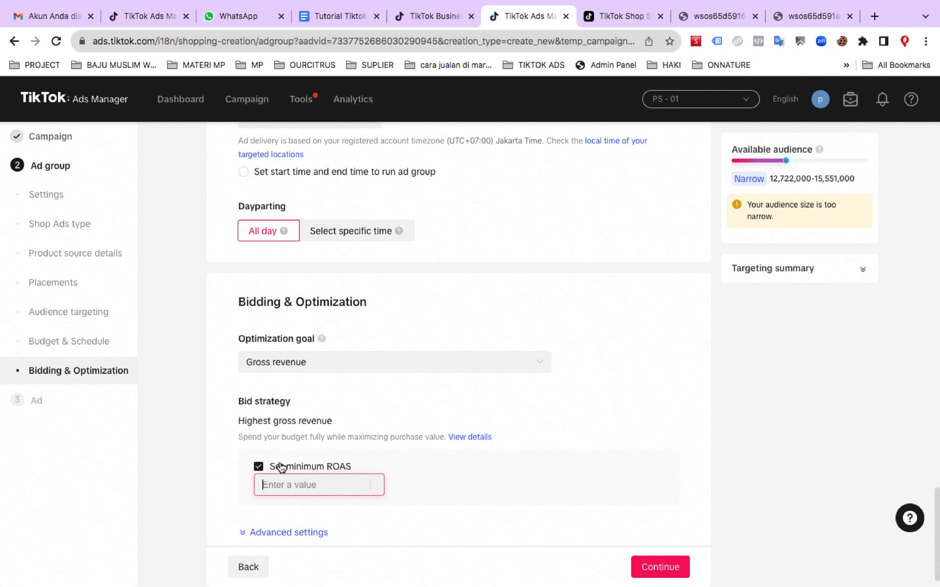
text(3)
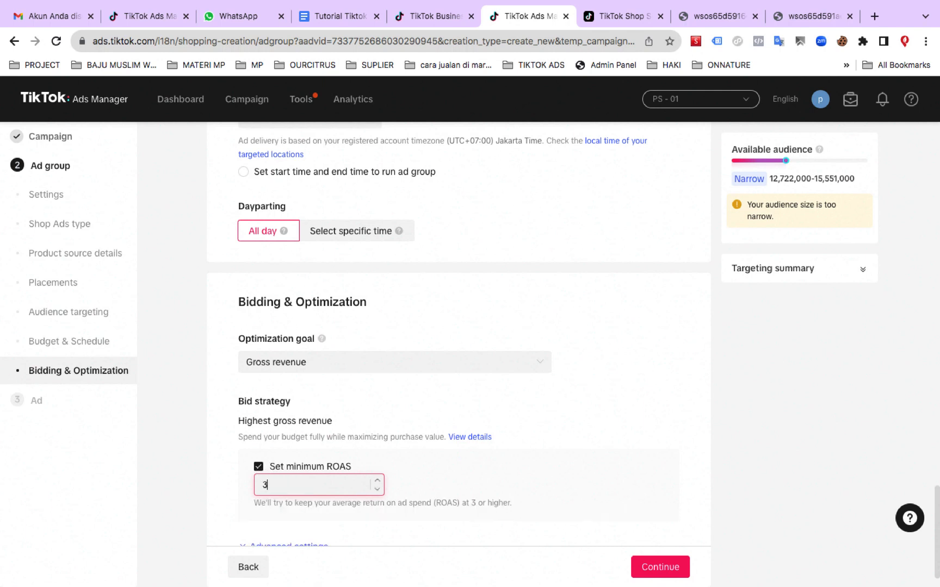
click(451, 476)
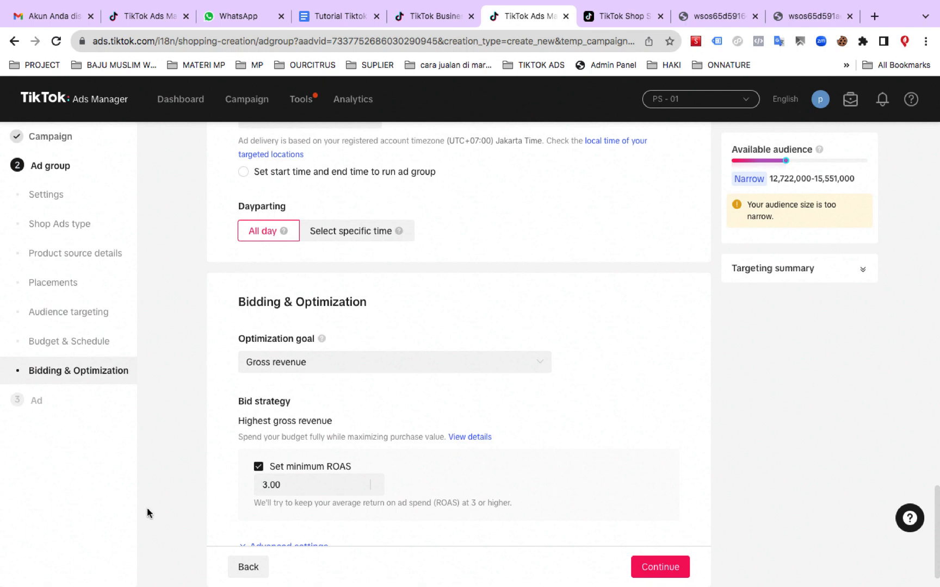
mouse_move(237, 478)
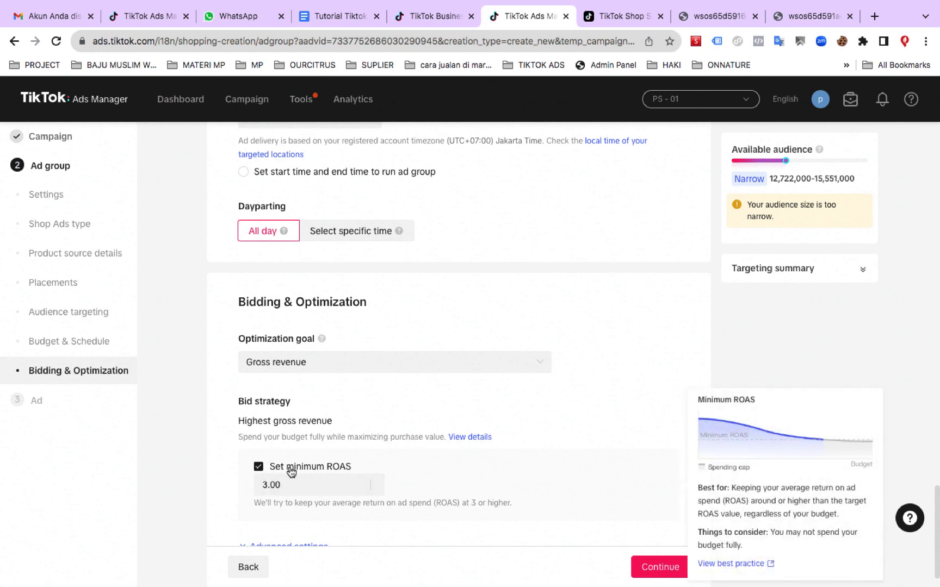
Step: Switch the optimization goal to Purchases and compare the Maximum delivery and Cost cap bid strategies, ending on Cost cap
click(287, 367)
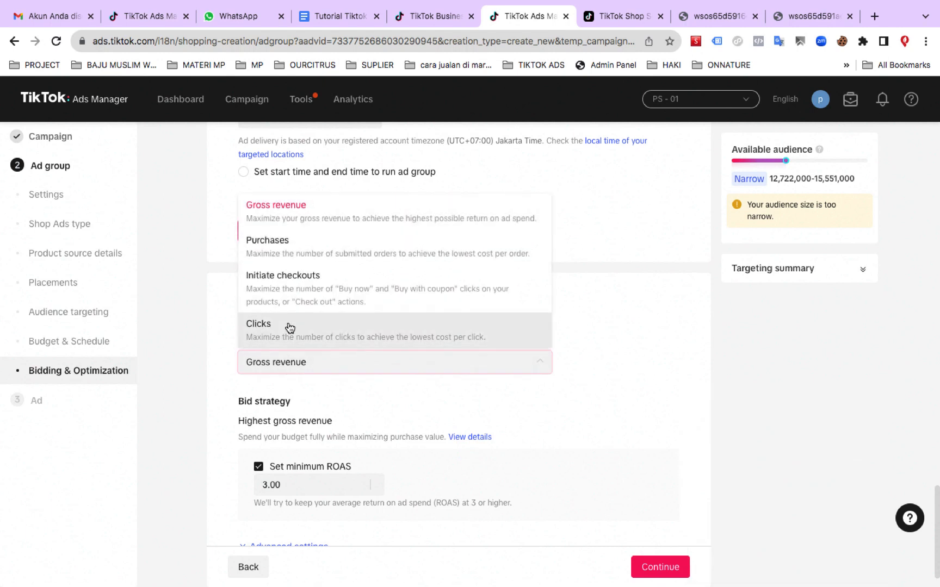
click(289, 241)
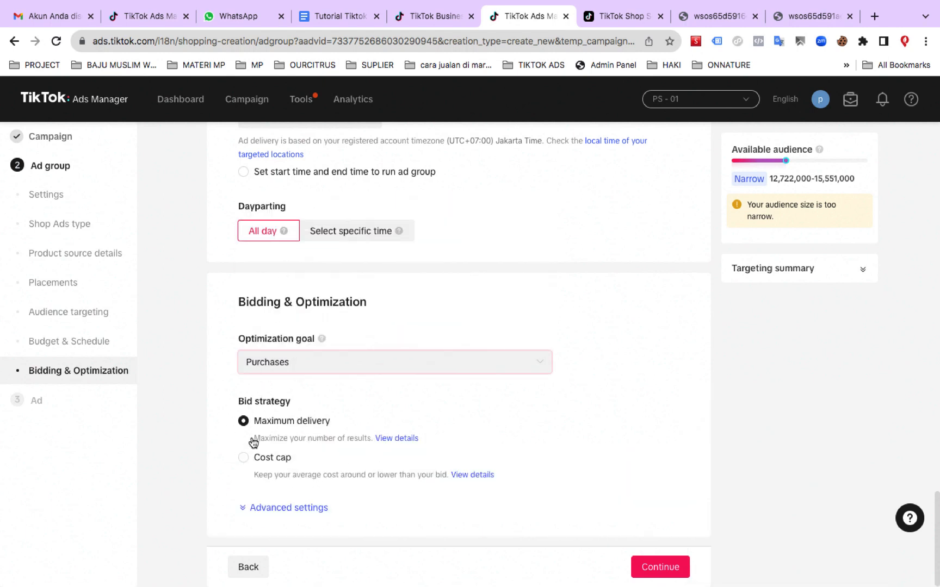
click(244, 458)
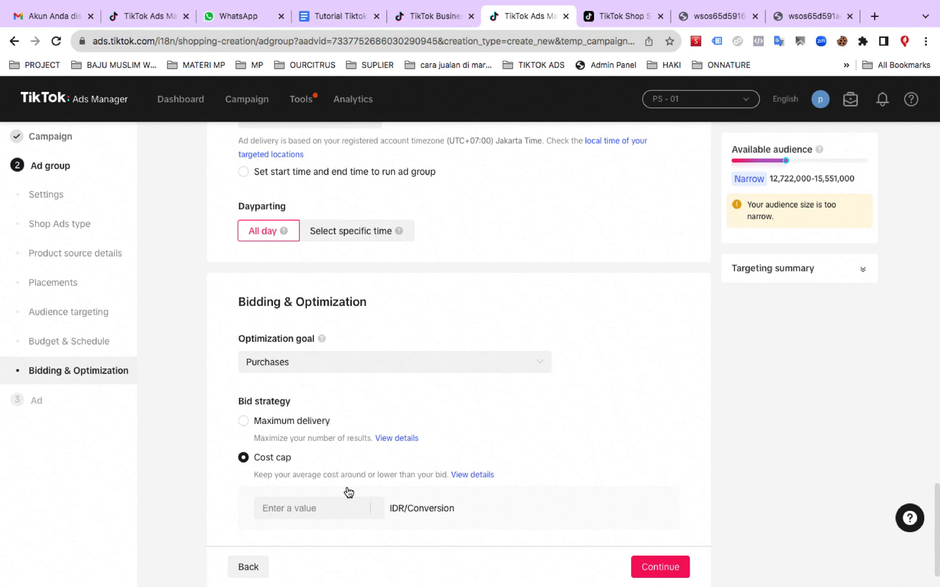
click(245, 421)
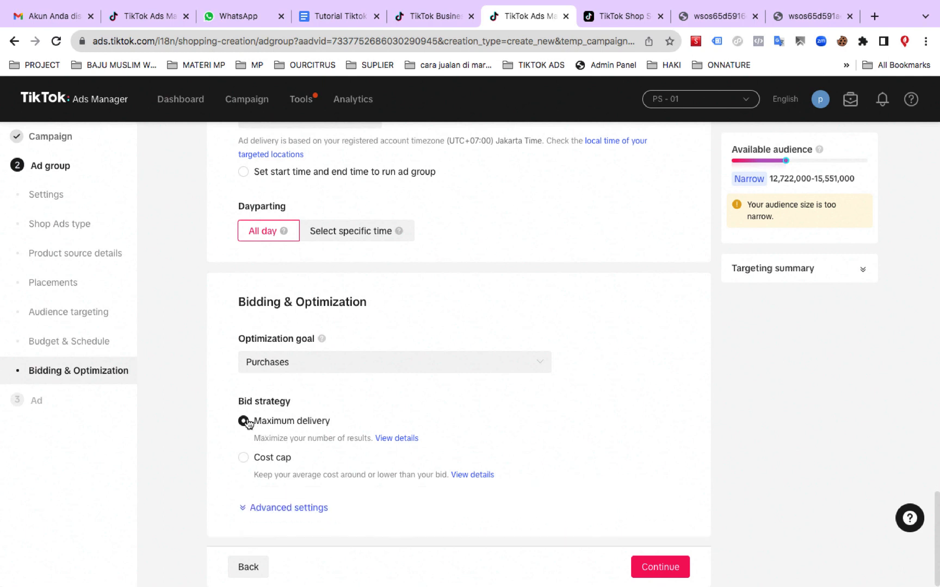
click(244, 458)
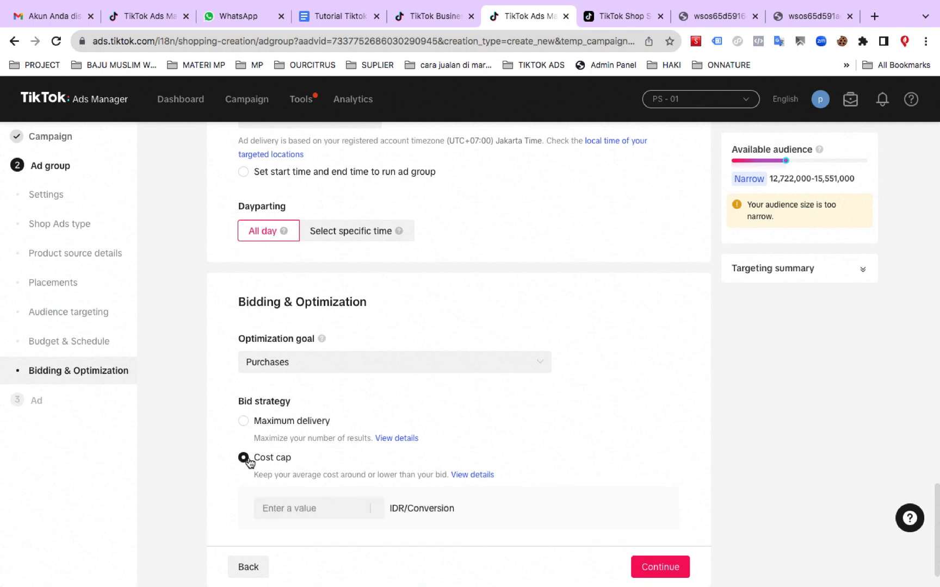
click(286, 511)
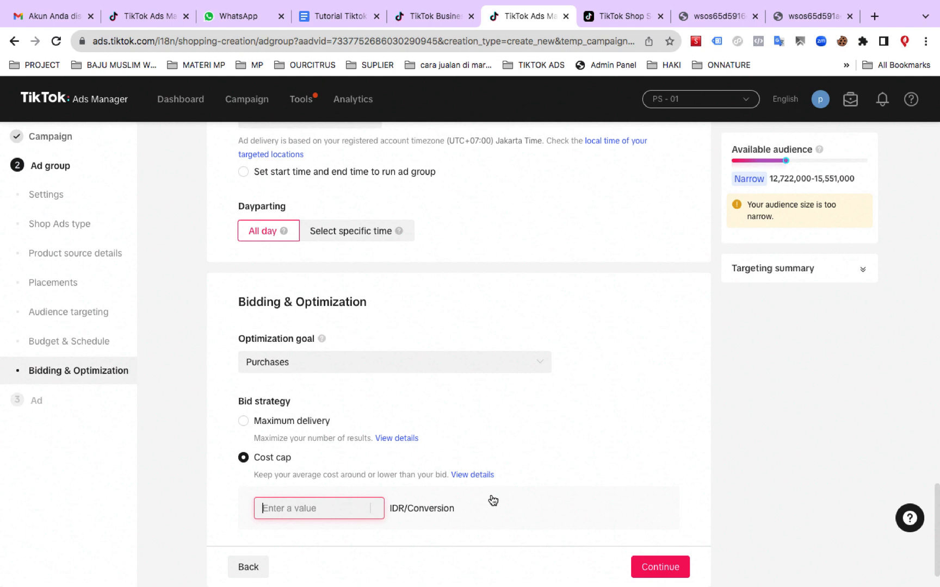
Step: Return the optimization goal to Gross revenue and enable a minimum ROAS of 3
click(291, 363)
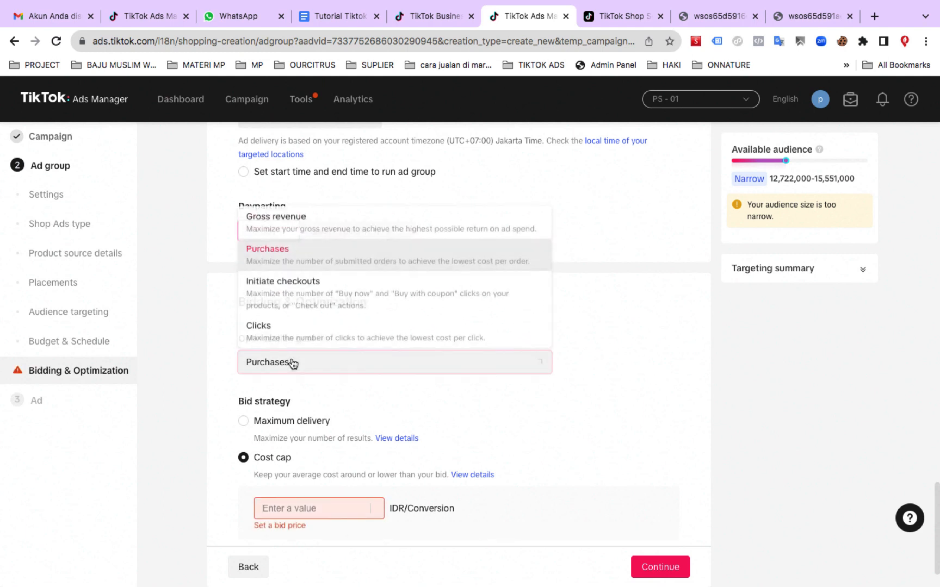
scroll(290, 326, up, 5)
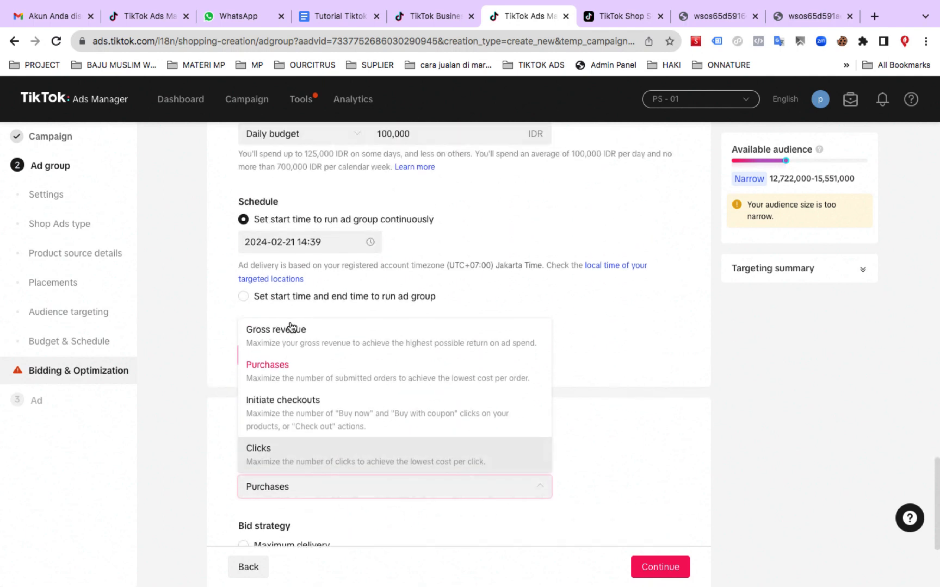
click(281, 435)
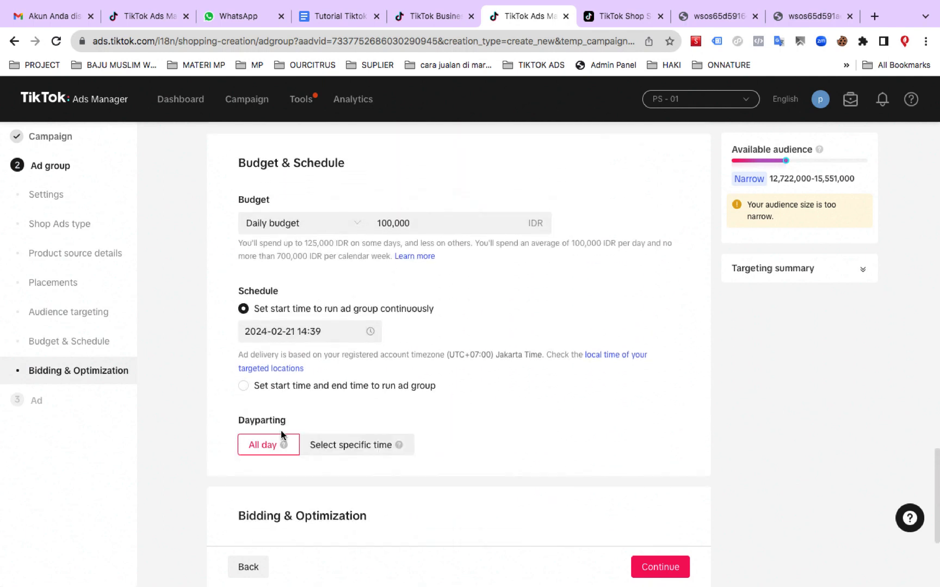
scroll(281, 435, down, 3)
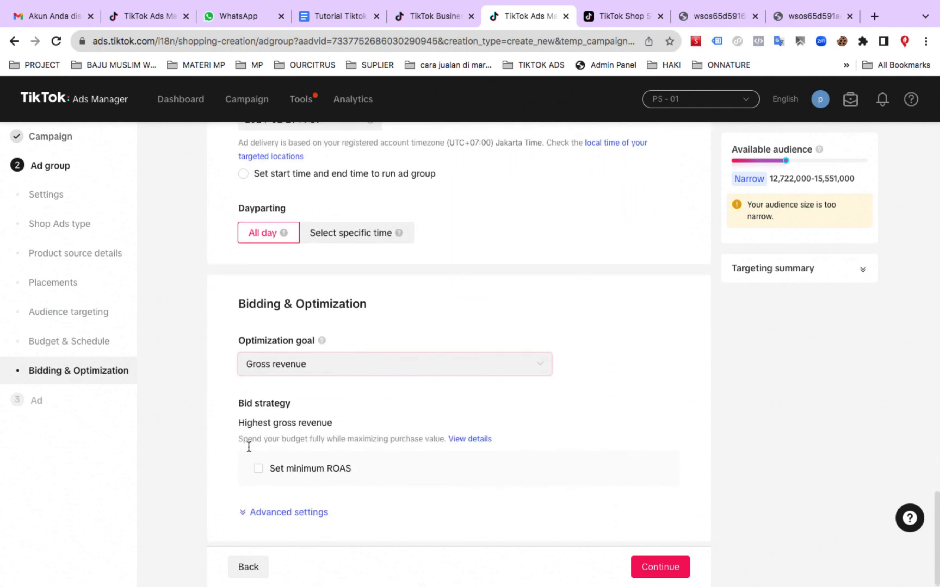
click(259, 468)
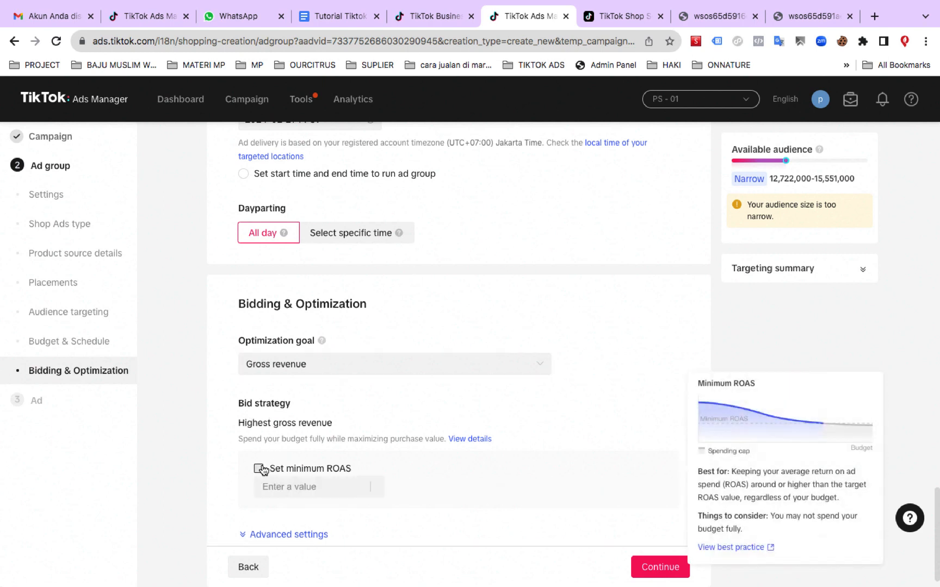
click(289, 486)
text(3)
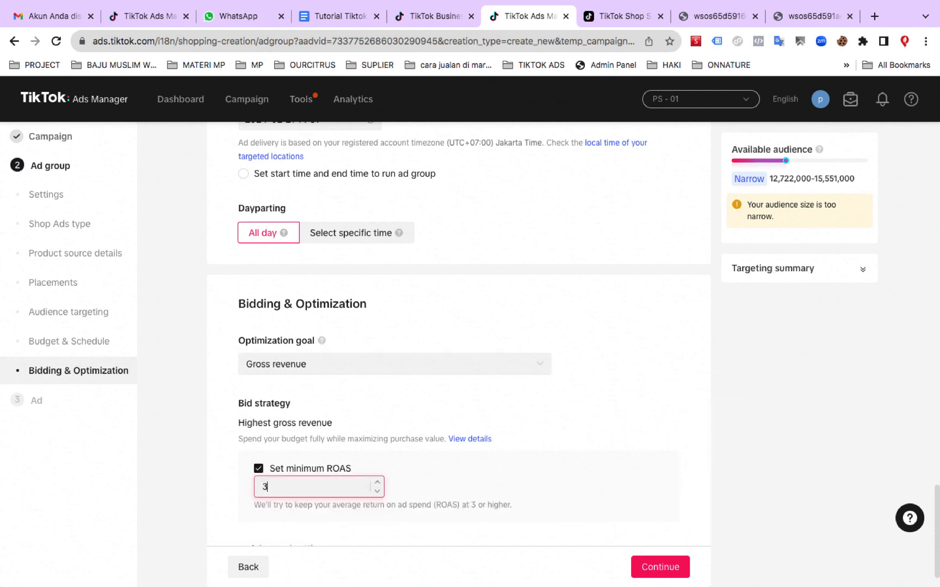
click(497, 482)
Step: Expand the advanced bidding settings and check the billing event and delivery type
scroll(498, 483, down, 1)
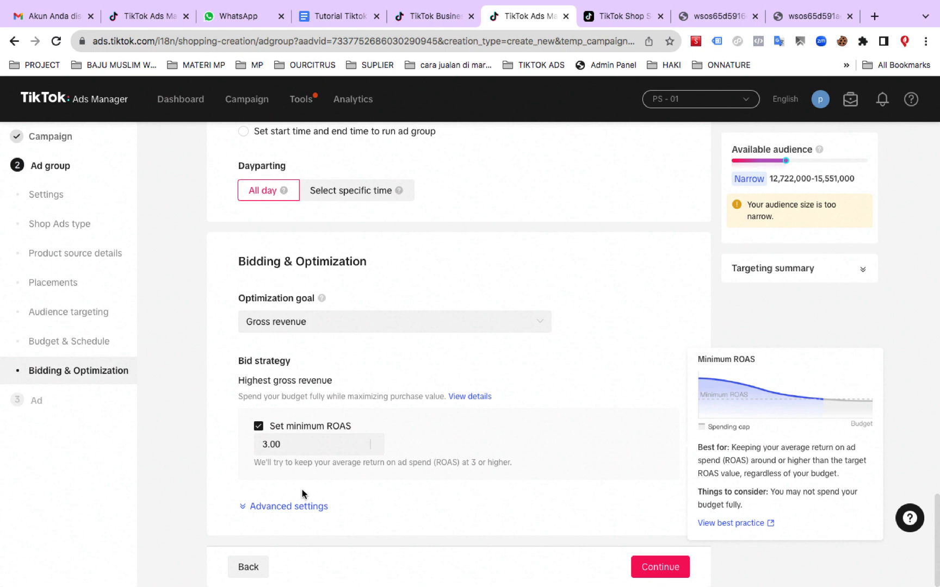
click(288, 507)
scroll(409, 506, down, 2)
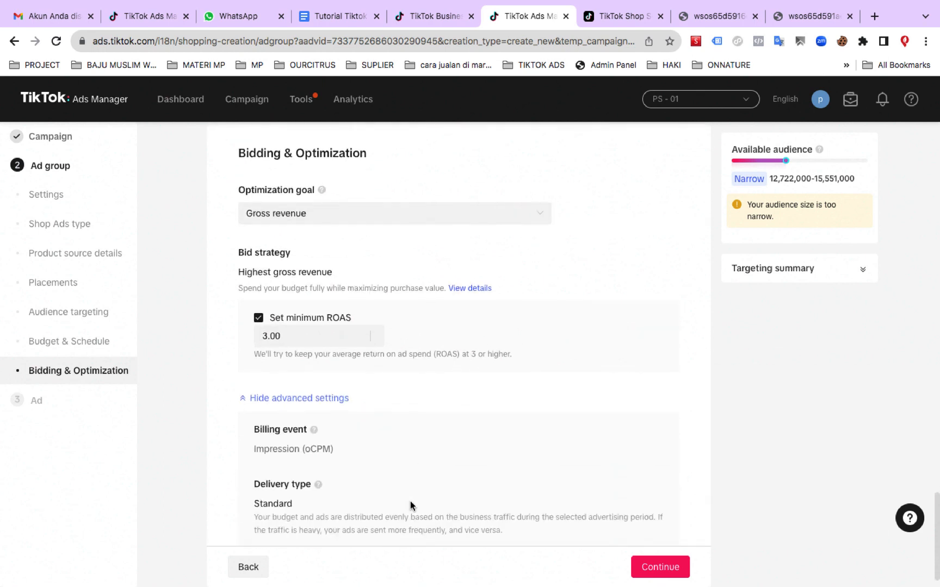
scroll(410, 506, up, 6)
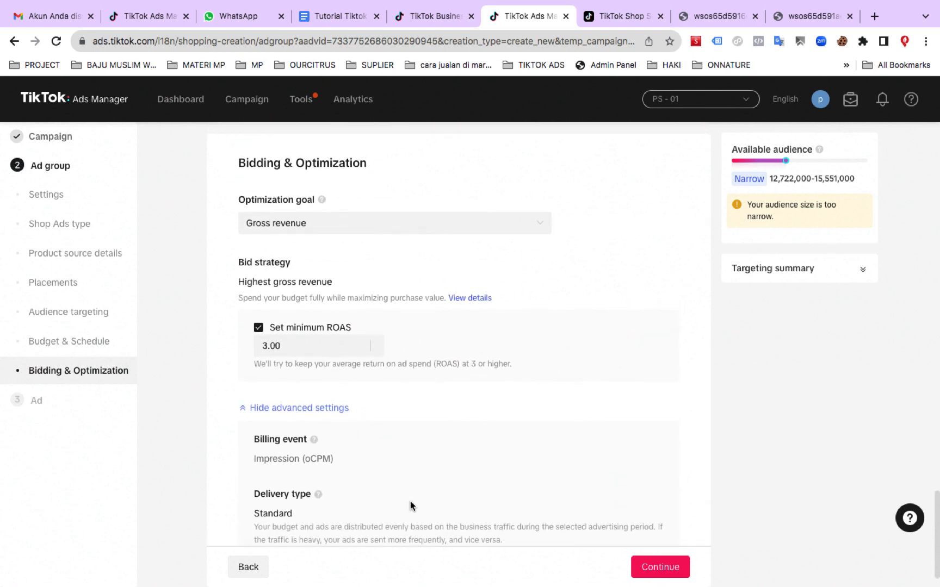
scroll(410, 505, down, 6)
Step: Review the ad group's settings from its name through bidding, and continue to the ad creation stage
scroll(411, 506, up, 20)
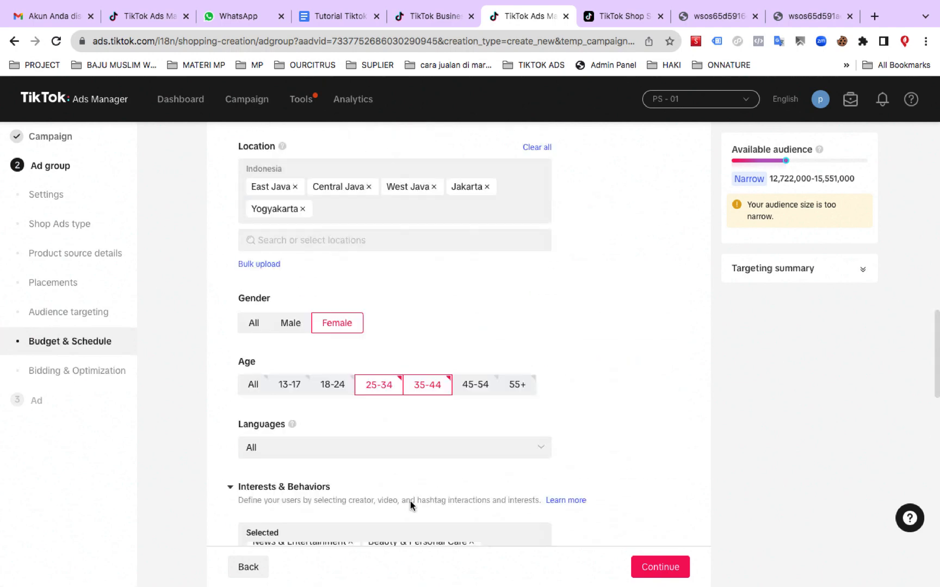
right_click(580, 561)
click(525, 377)
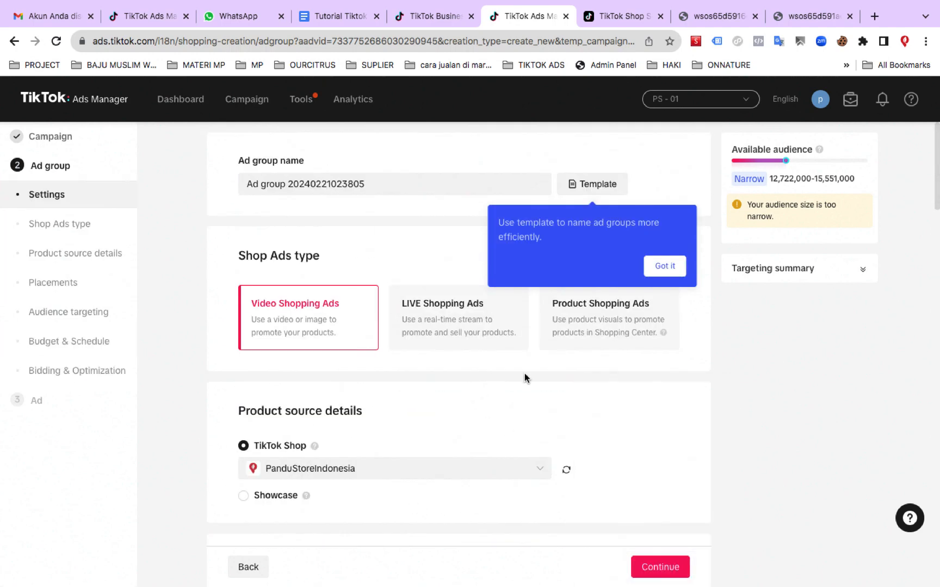
scroll(524, 378, down, 20)
scroll(544, 433, down, 2)
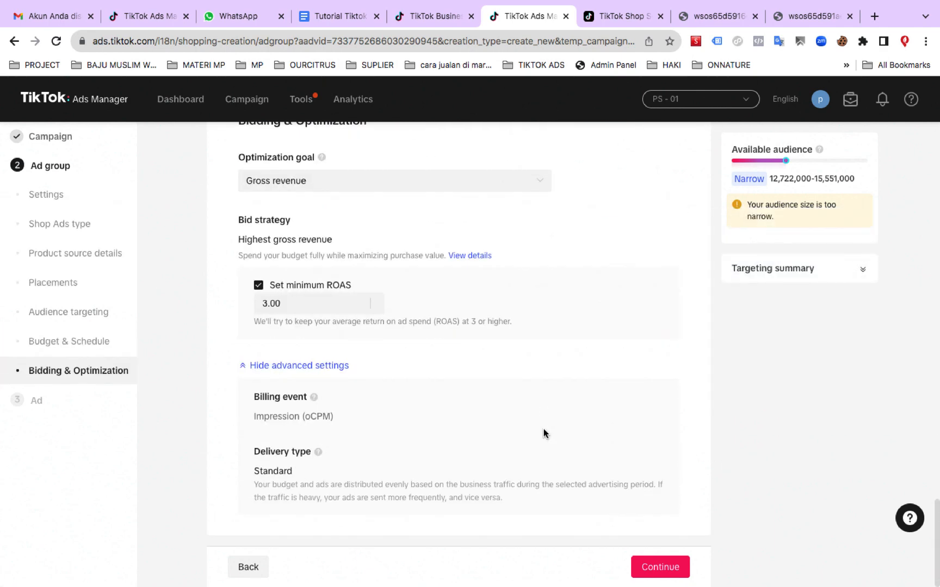
click(651, 574)
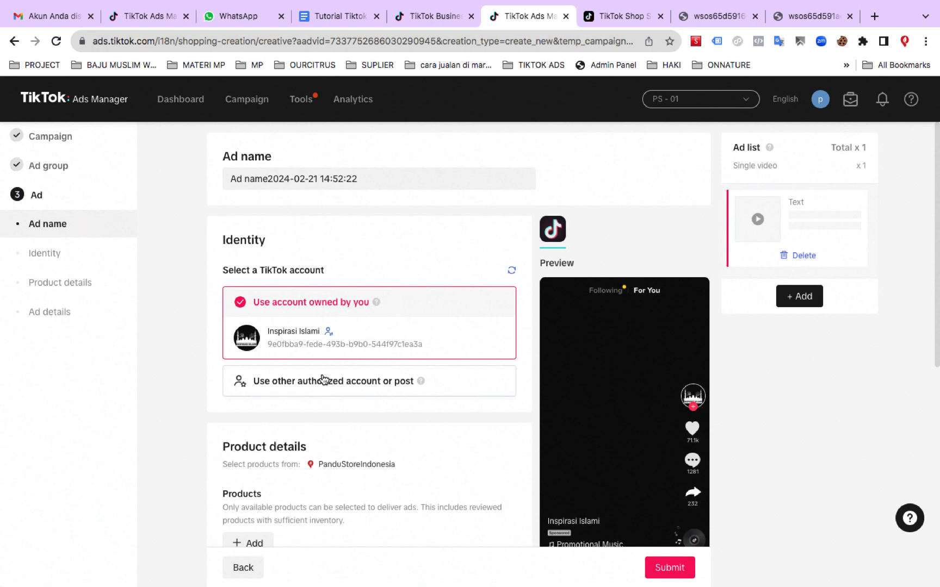
Step: Set the ad's identity to another authorized account or post, choosing the PanduStoreIndonesia account
click(320, 389)
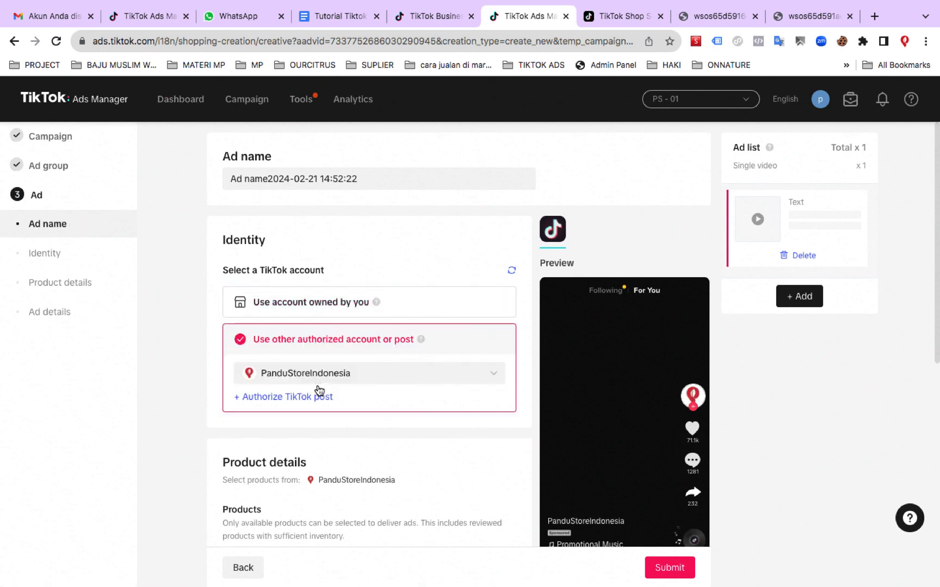
click(379, 374)
click(356, 419)
Step: Add the product "[2pcs Random] Kaftan Rinjani Polos Hitam Cokelat" to the ad's product details
scroll(359, 426, down, 1)
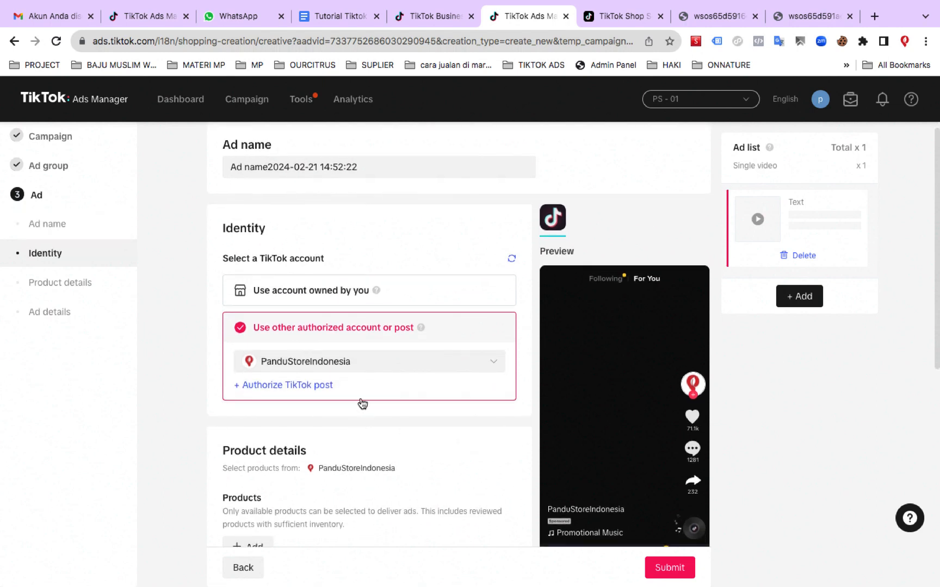
scroll(362, 403, down, 2)
scroll(361, 400, down, 2)
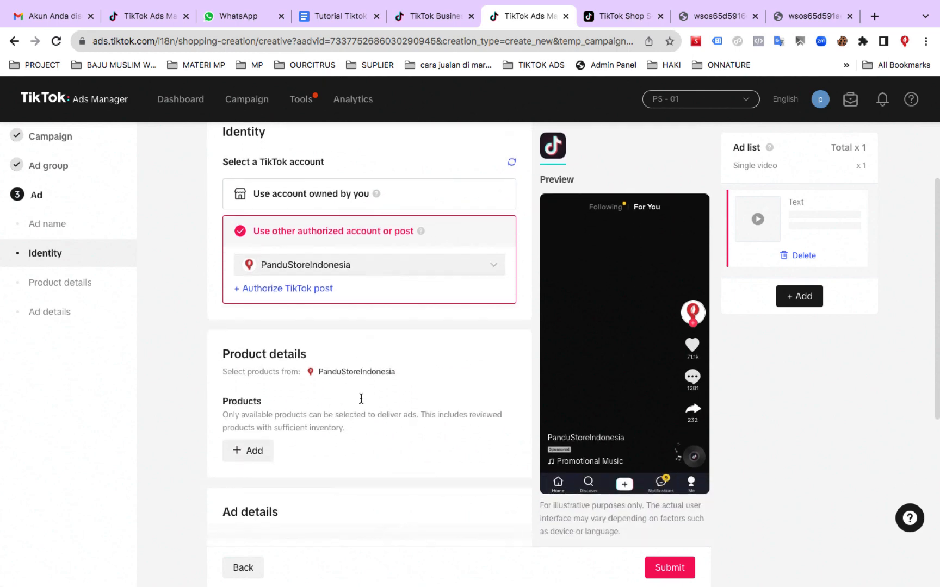
scroll(361, 399, down, 2)
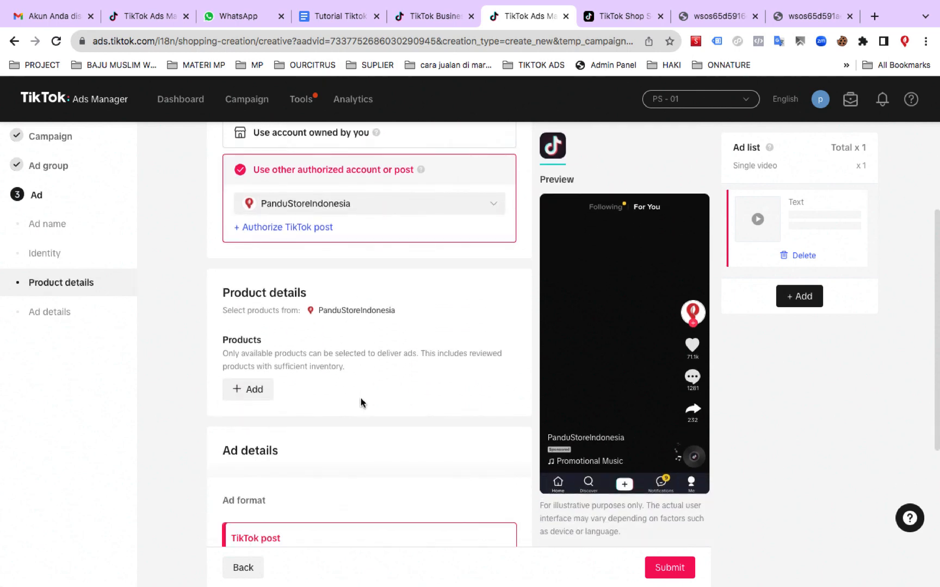
click(260, 390)
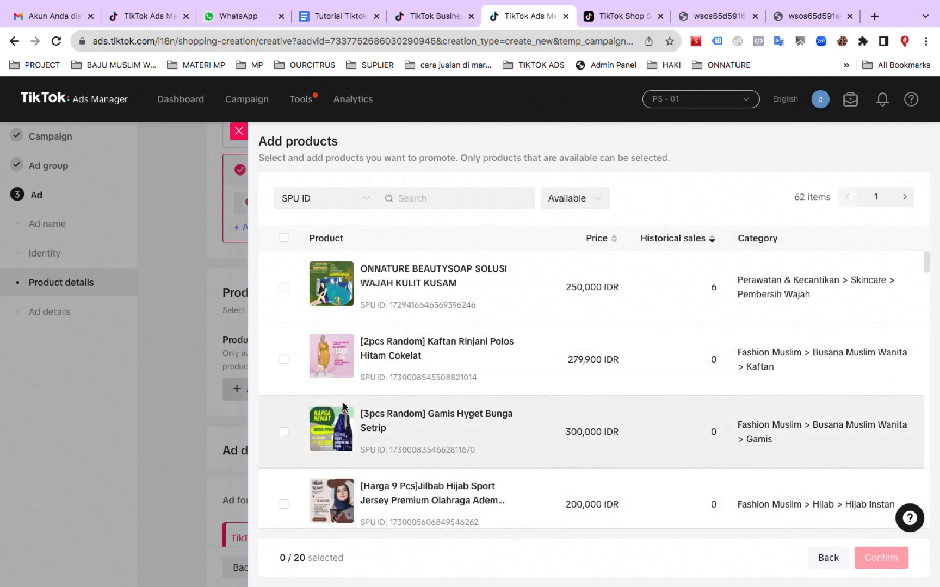
click(284, 360)
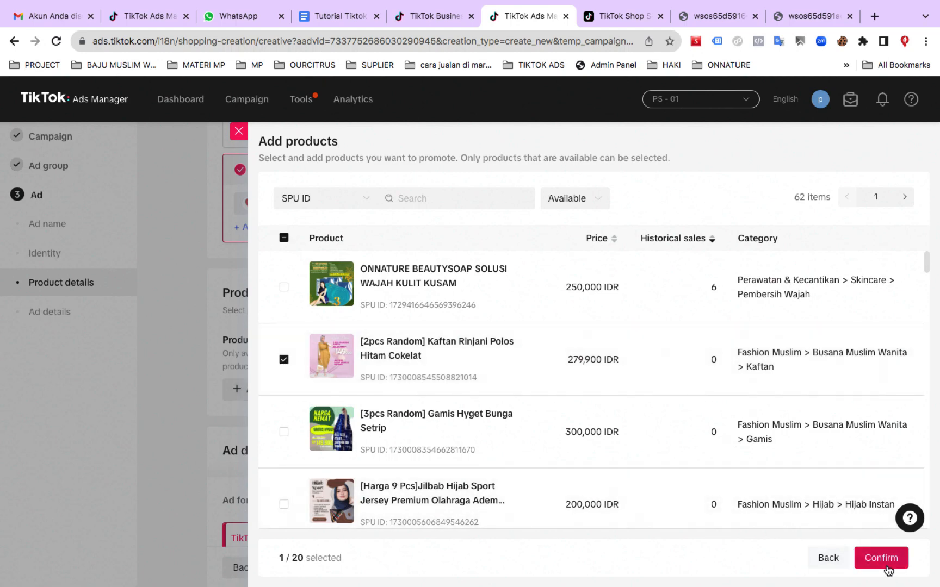
click(882, 558)
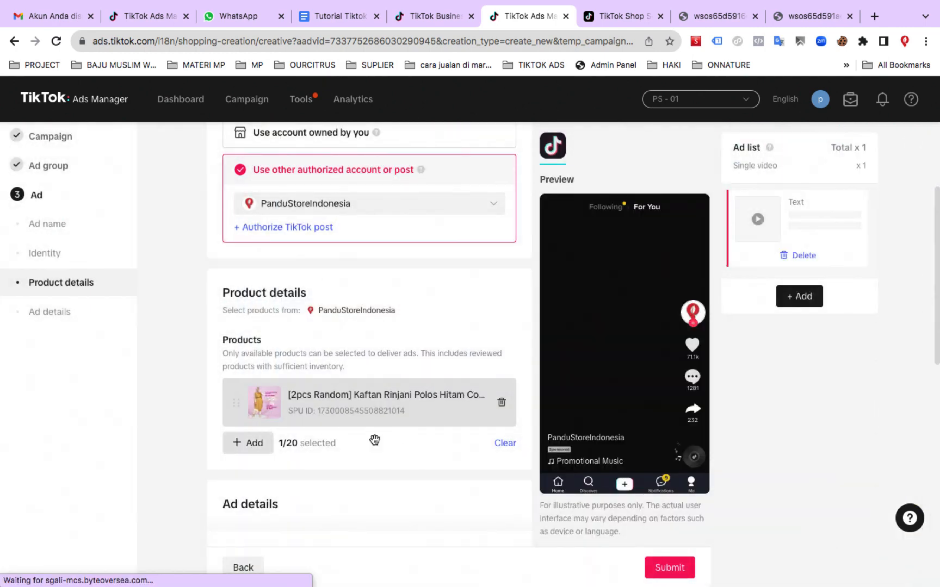
Step: Add the 27-second TikTok post "2 pcs Gamis Kaftan Rinjani Hanya 149.900" as the ad's video creative
scroll(281, 451, down, 4)
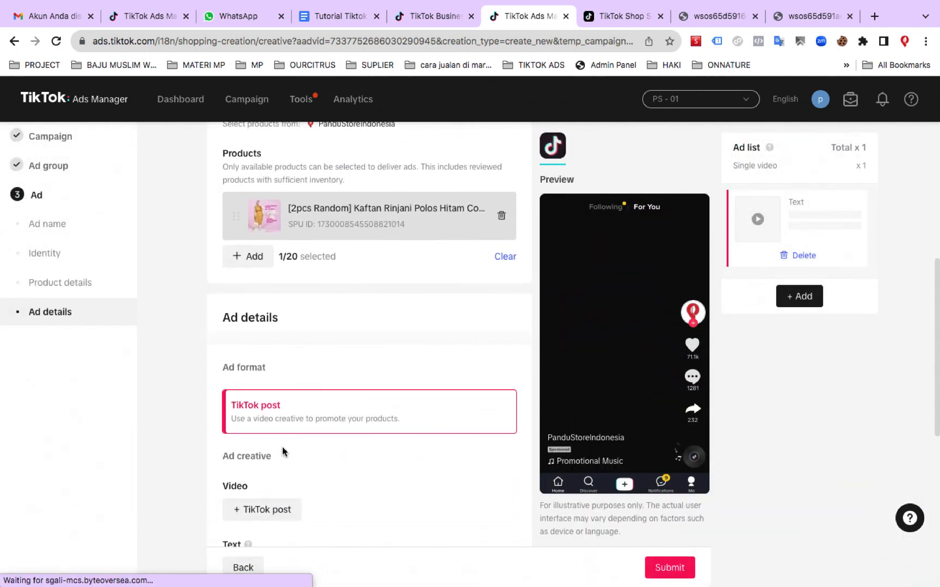
scroll(313, 454, down, 2)
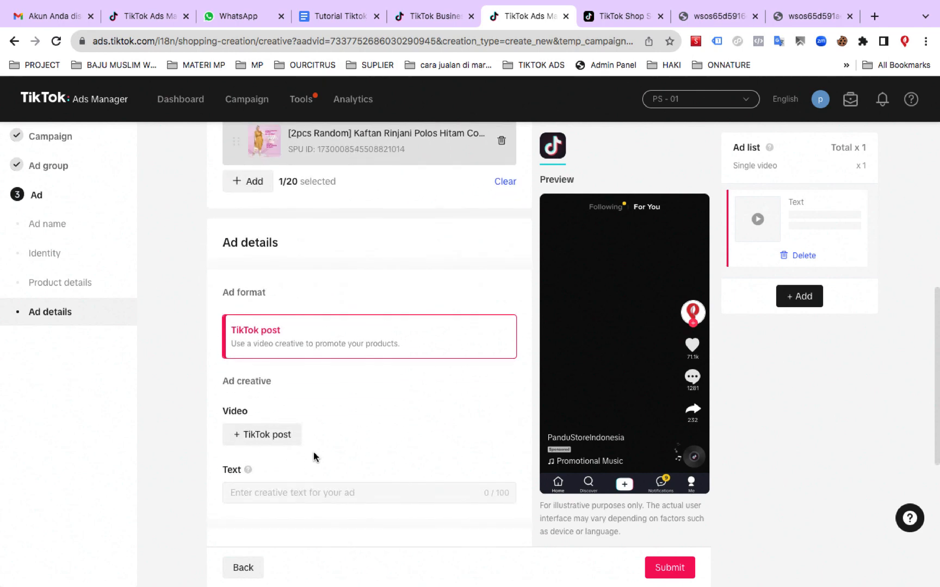
click(274, 441)
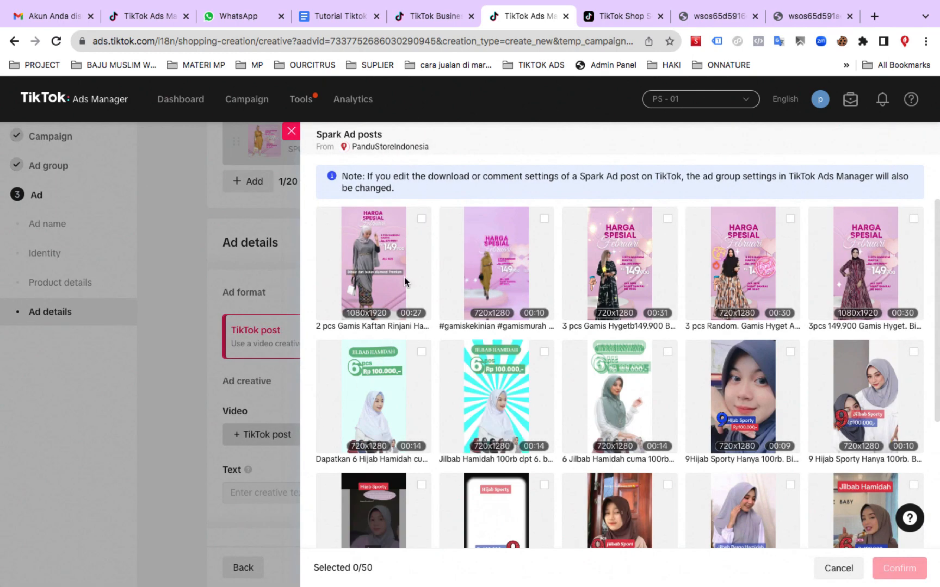
click(421, 219)
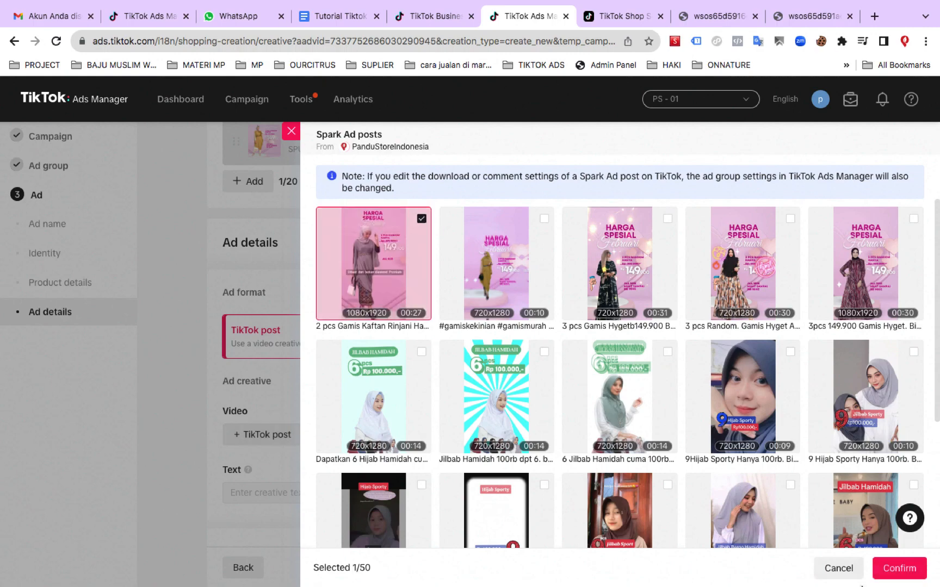
click(897, 569)
Step: Review the ad's identity, selected product, video, text, interactive add-ons and landing page
scroll(318, 422, down, 3)
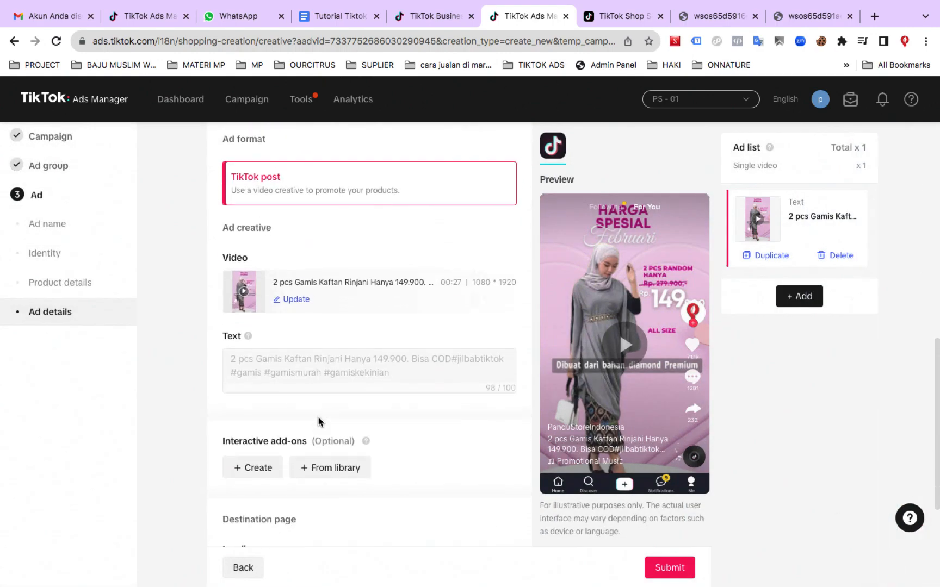
scroll(318, 422, down, 3)
scroll(318, 422, up, 13)
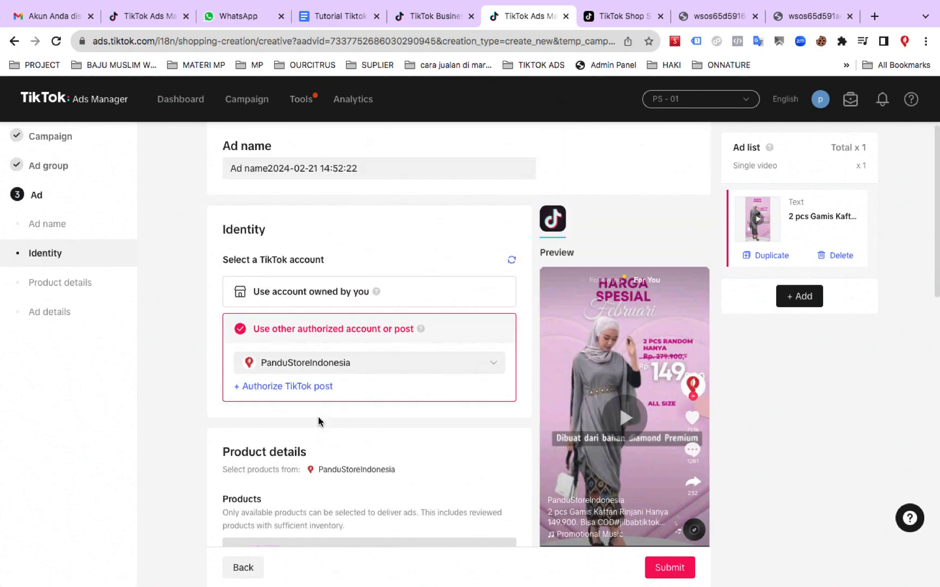
scroll(318, 422, down, 12)
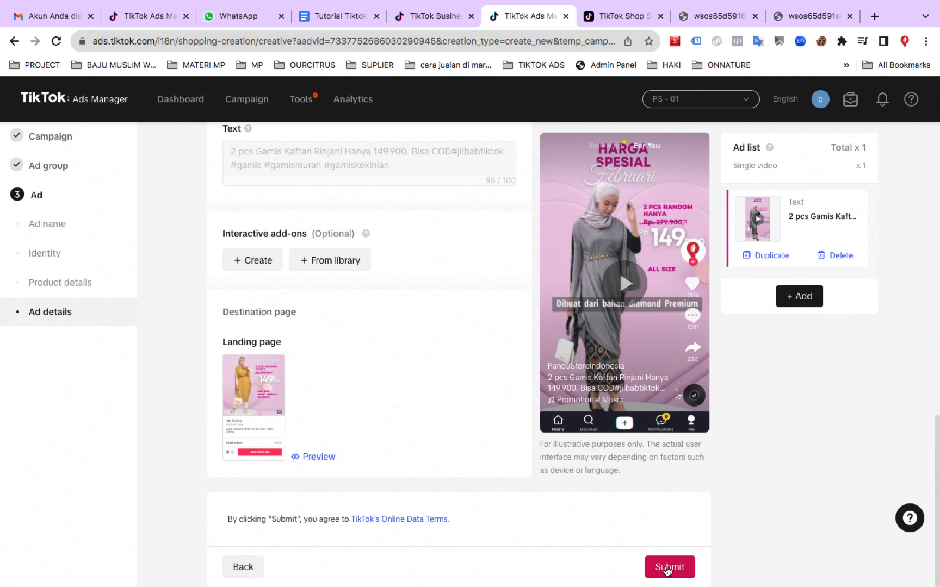
scroll(397, 335, up, 2)
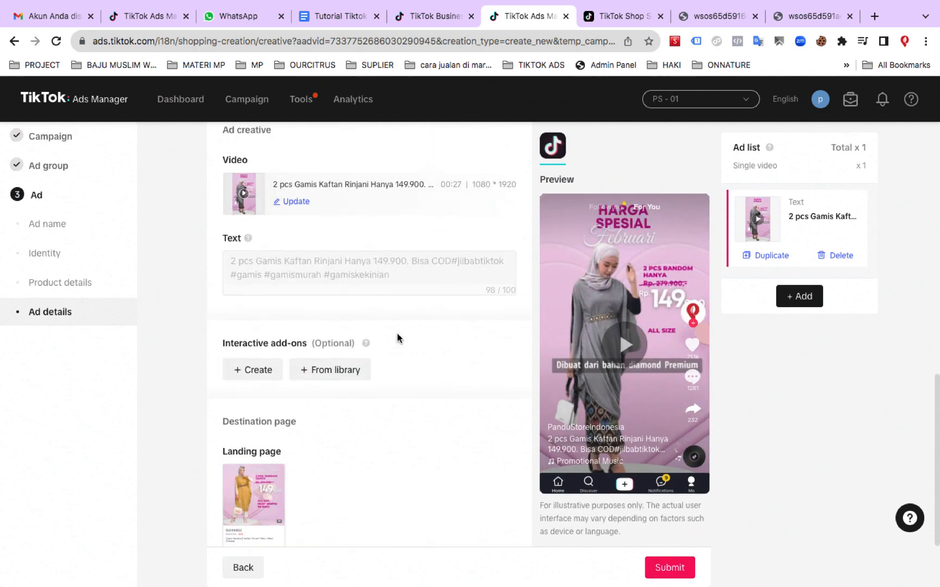
scroll(307, 483, down, 2)
scroll(307, 482, up, 4)
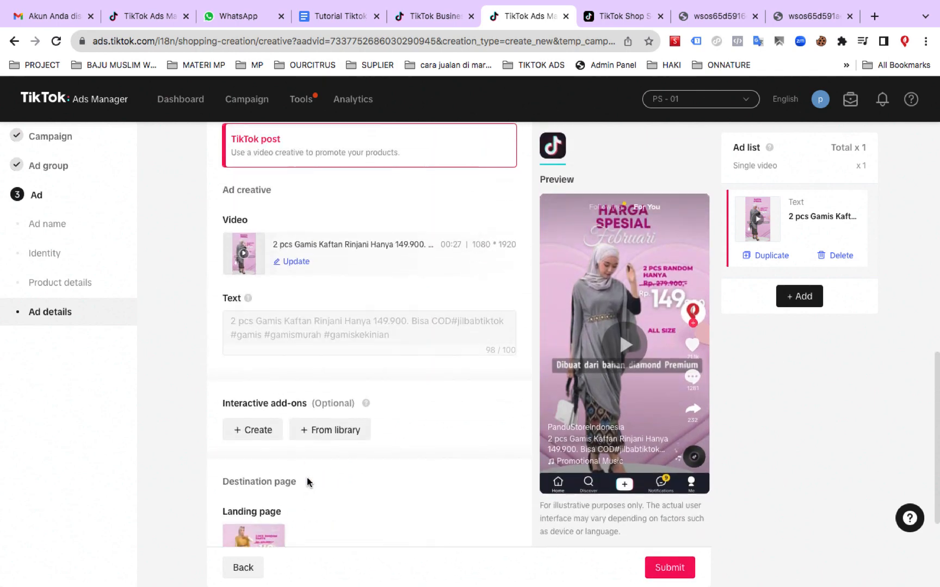
scroll(307, 482, up, 3)
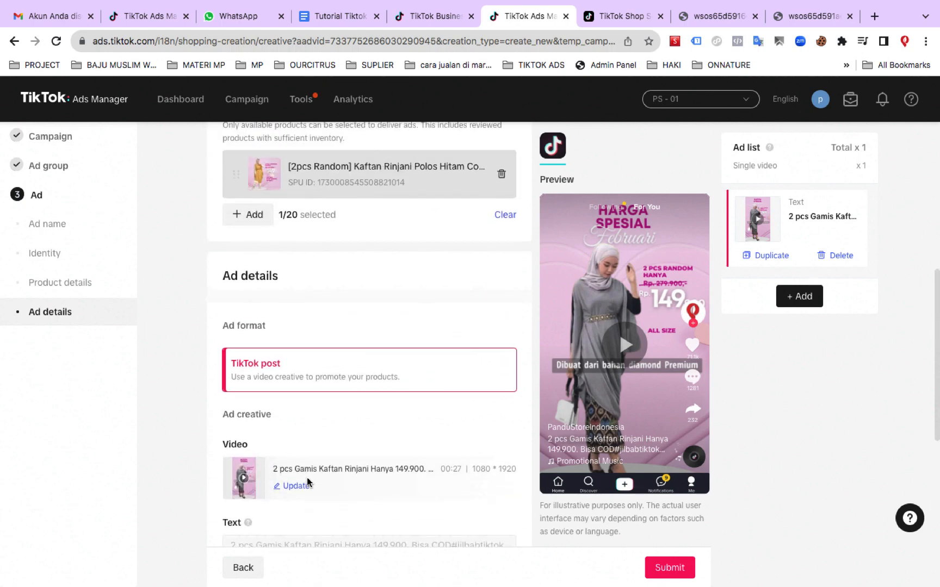
scroll(308, 482, down, 1)
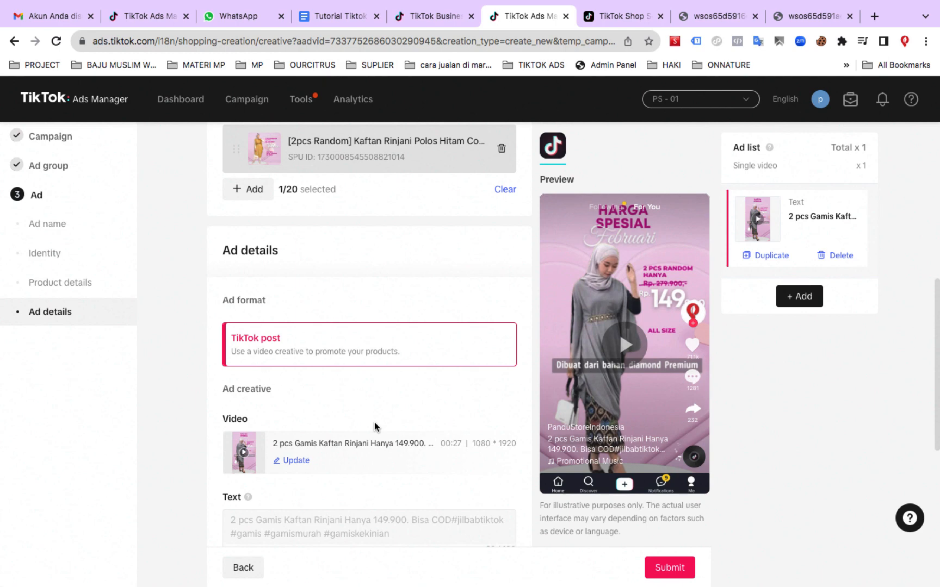
scroll(374, 427, down, 7)
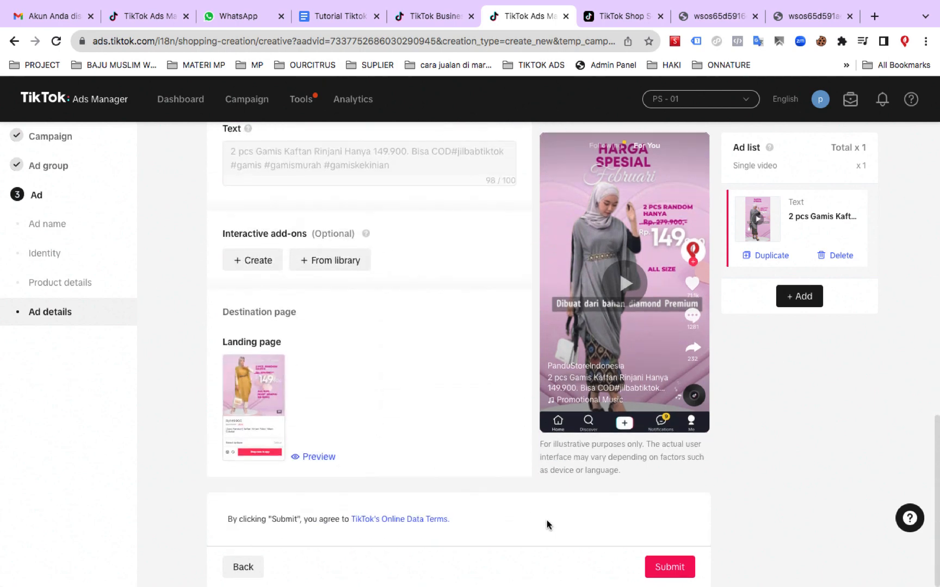
scroll(546, 520, up, 4)
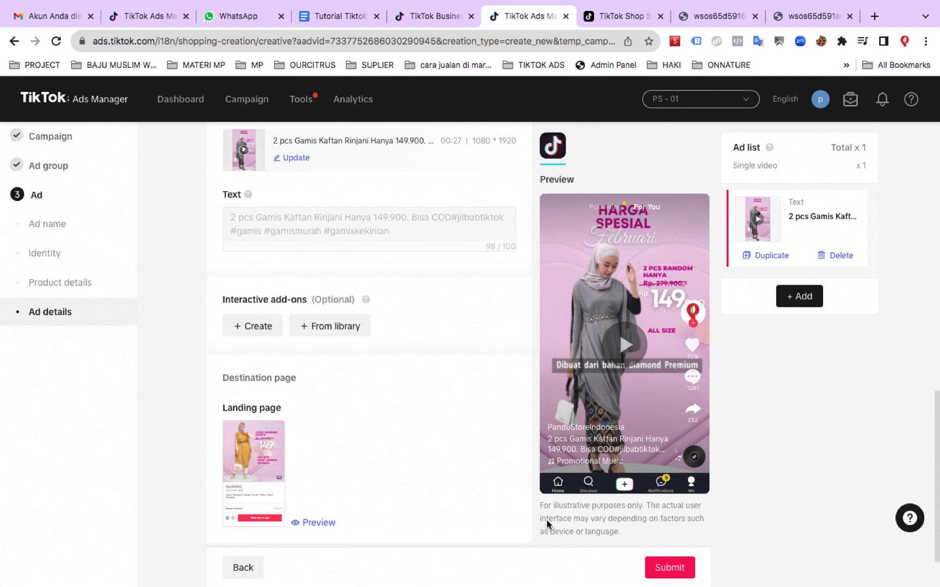
scroll(548, 524, up, 7)
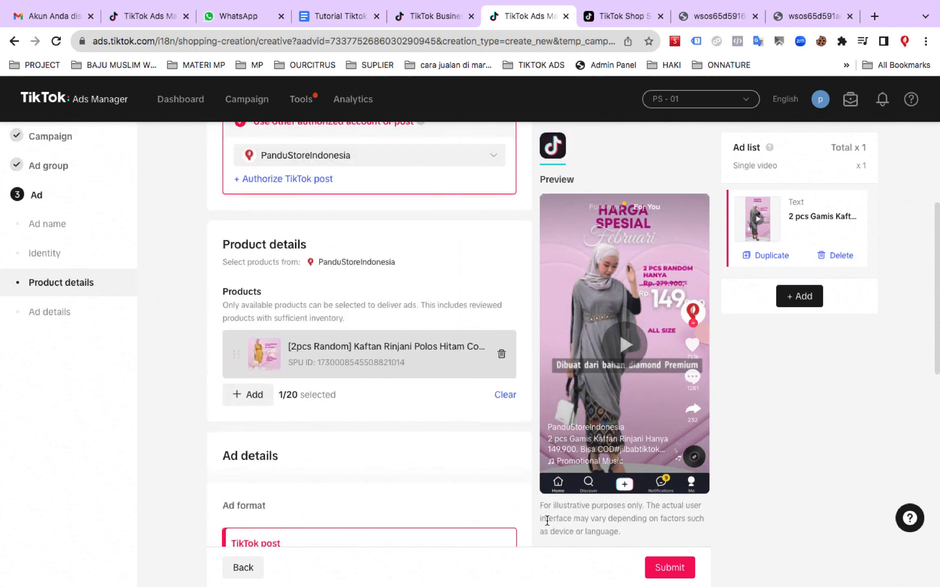
scroll(547, 520, up, 3)
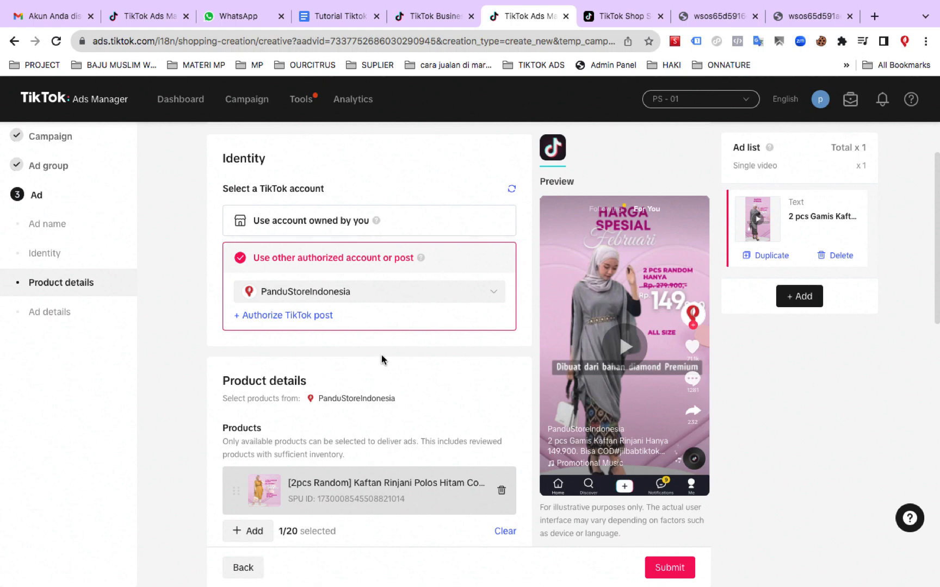
scroll(357, 342, down, 3)
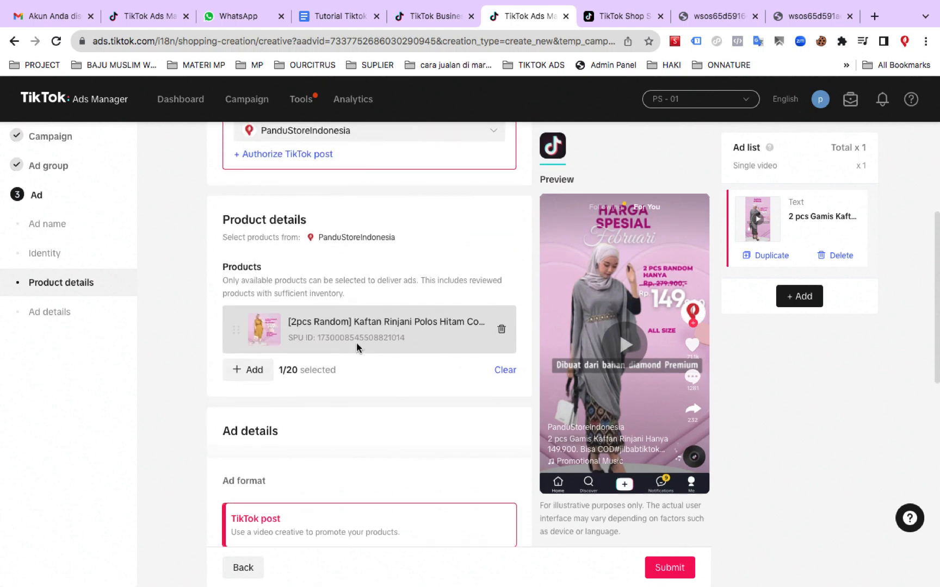
scroll(357, 343, up, 3)
scroll(356, 344, down, 1)
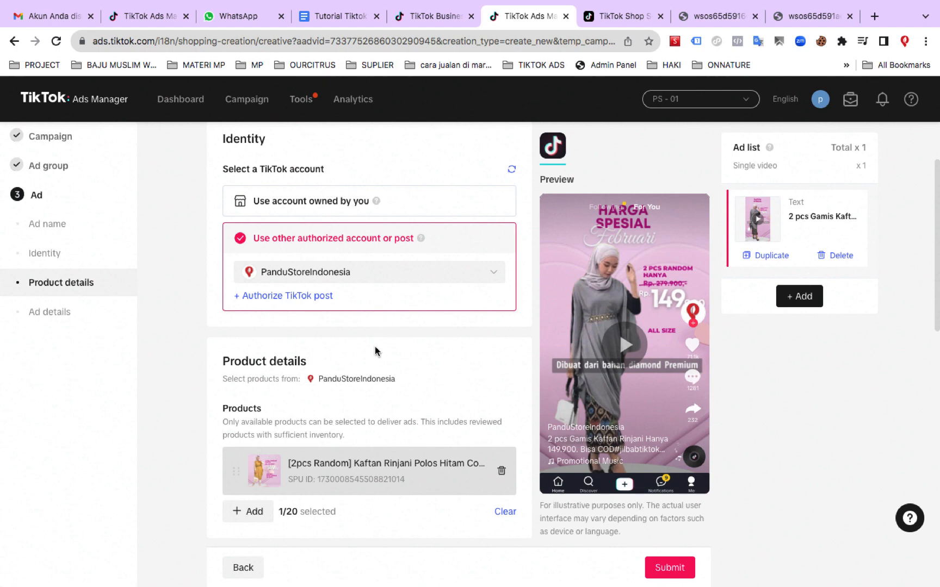
scroll(375, 351, down, 2)
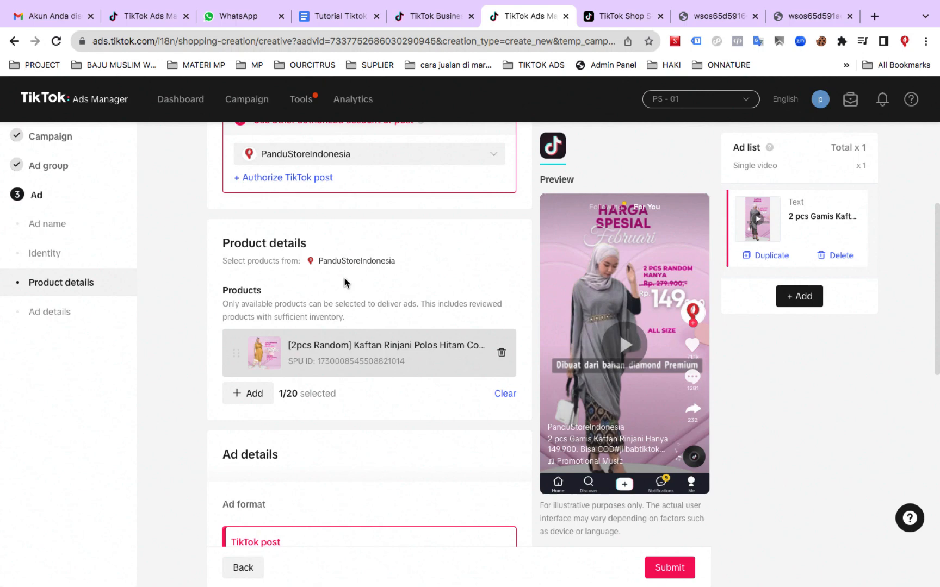
scroll(344, 282, down, 6)
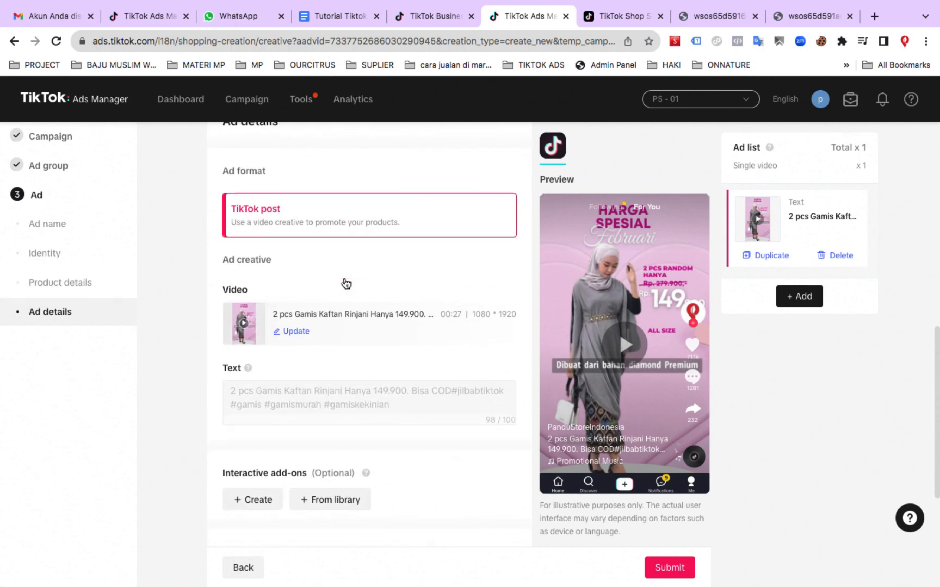
scroll(346, 282, up, 5)
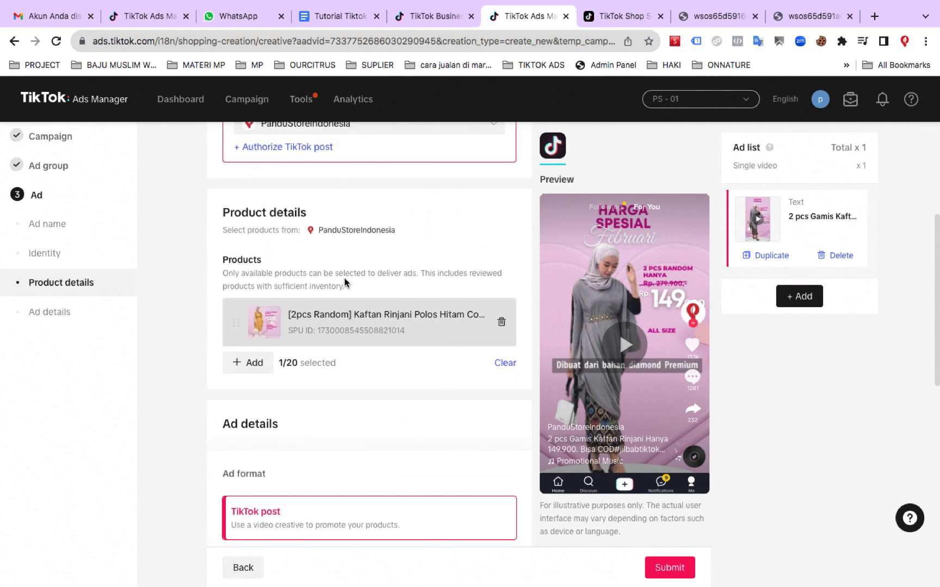
scroll(318, 442, up, 5)
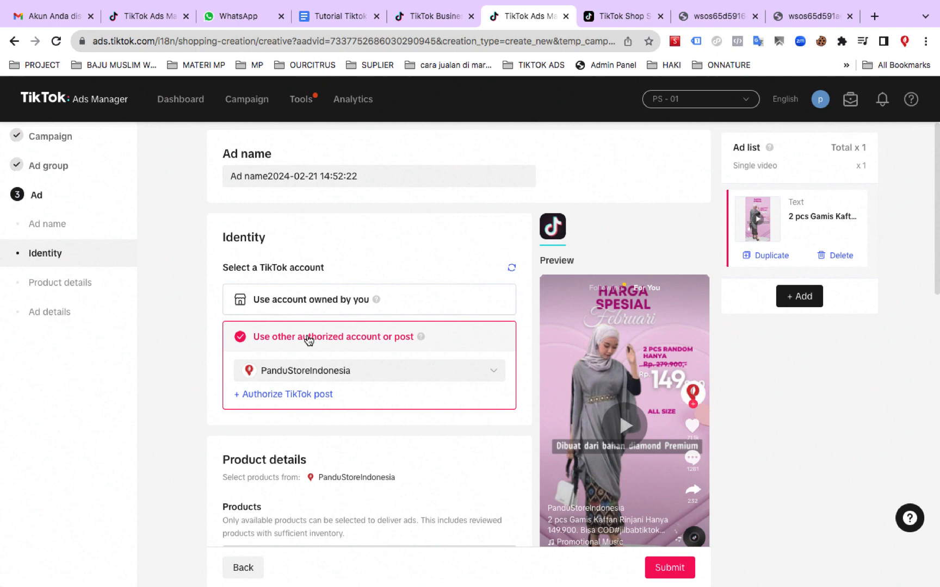
Step: Submit the completed ad and return to the campaigns overview
scroll(383, 422, down, 4)
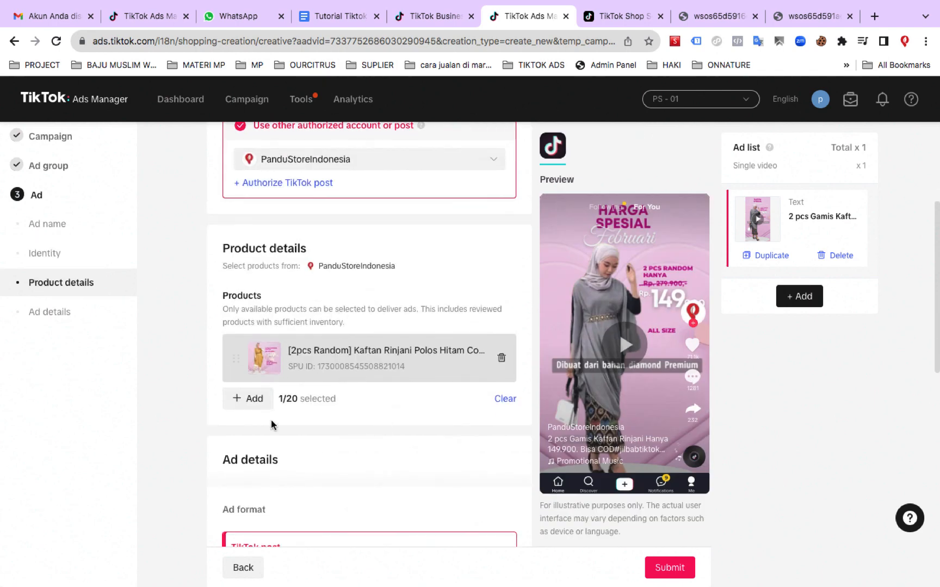
scroll(329, 460, down, 3)
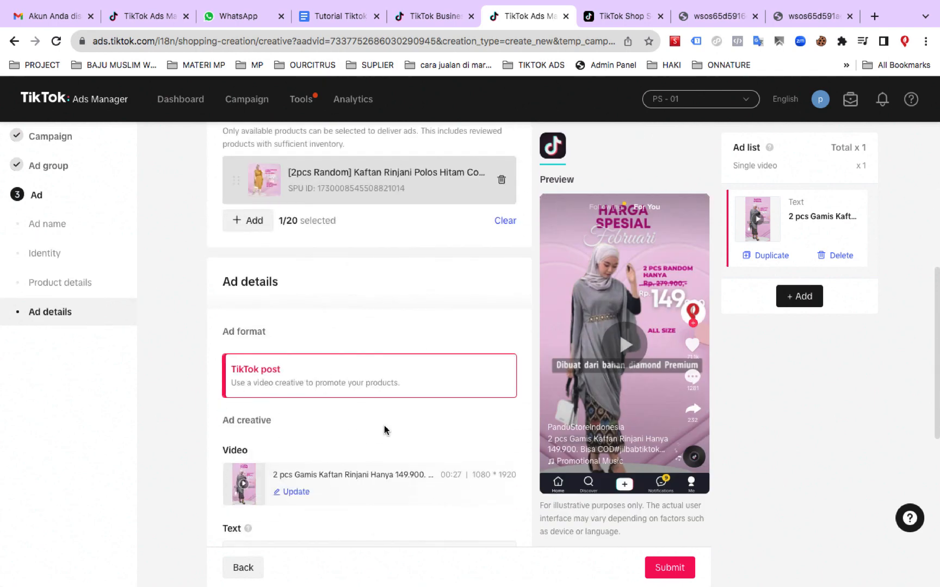
scroll(273, 421, down, 2)
scroll(274, 420, down, 2)
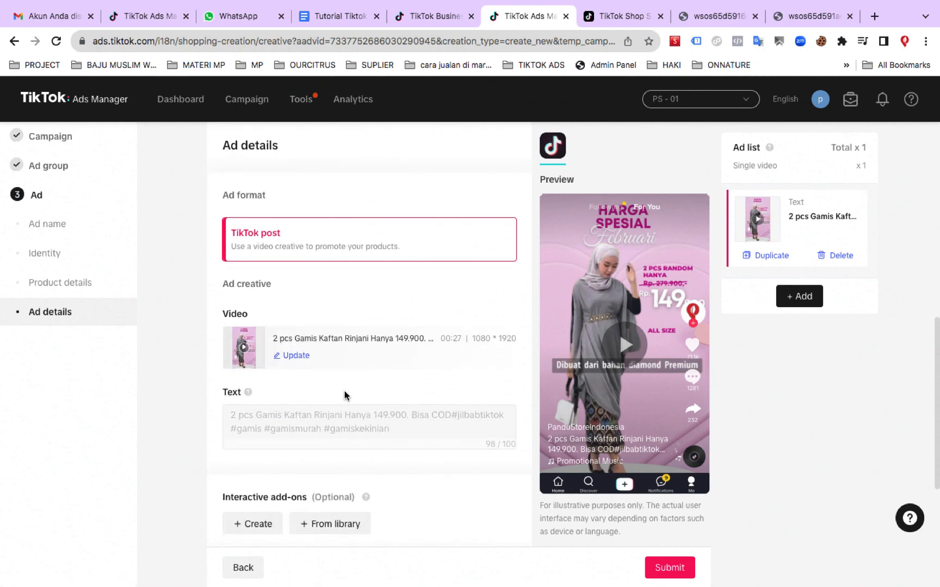
scroll(344, 395, down, 7)
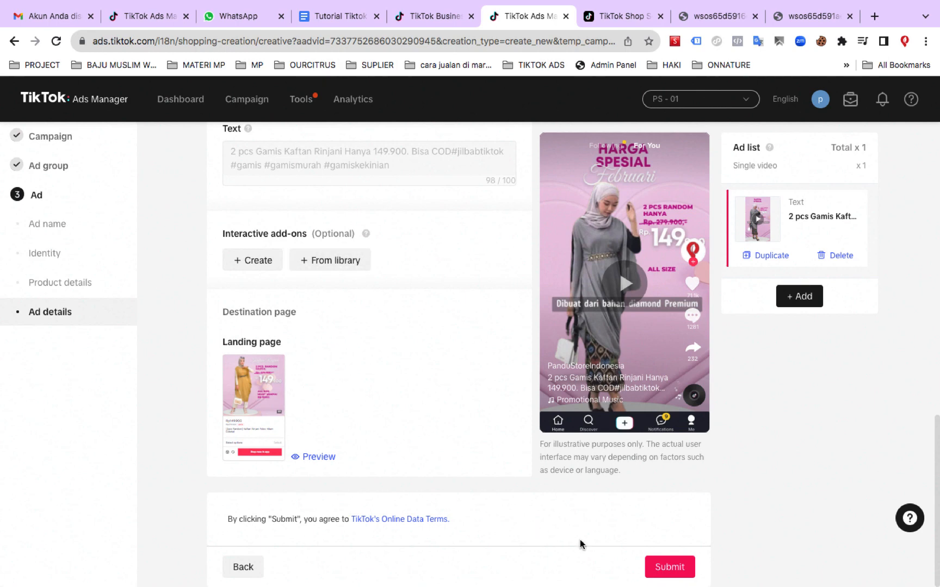
click(663, 570)
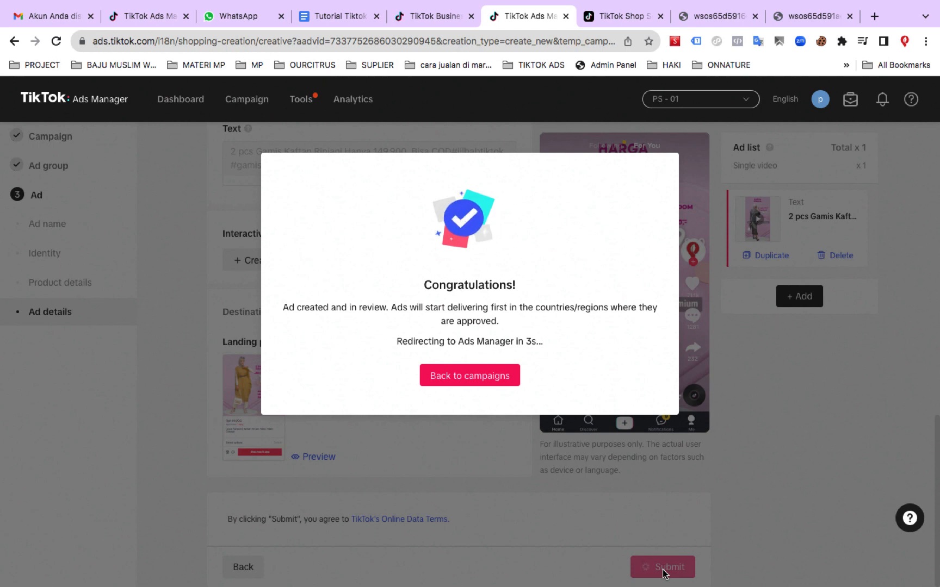
click(509, 375)
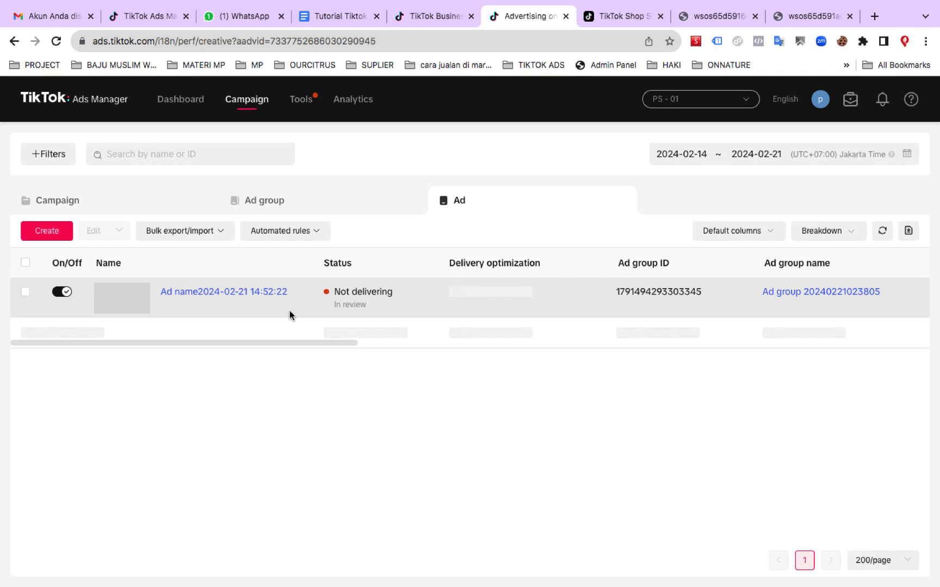
Step: Inspect the new Product sales campaign, its ad group and its ad, and clear the campaign selection
click(143, 212)
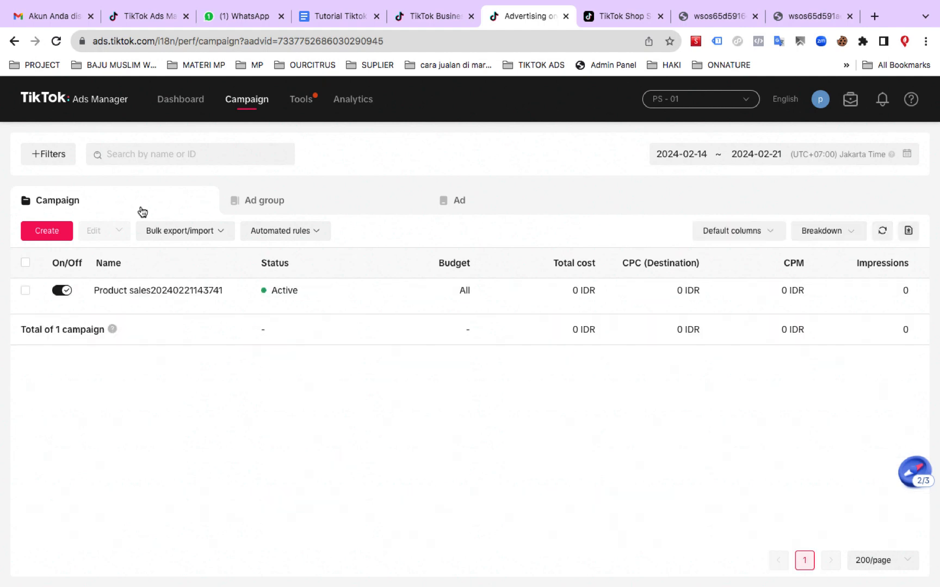
click(157, 293)
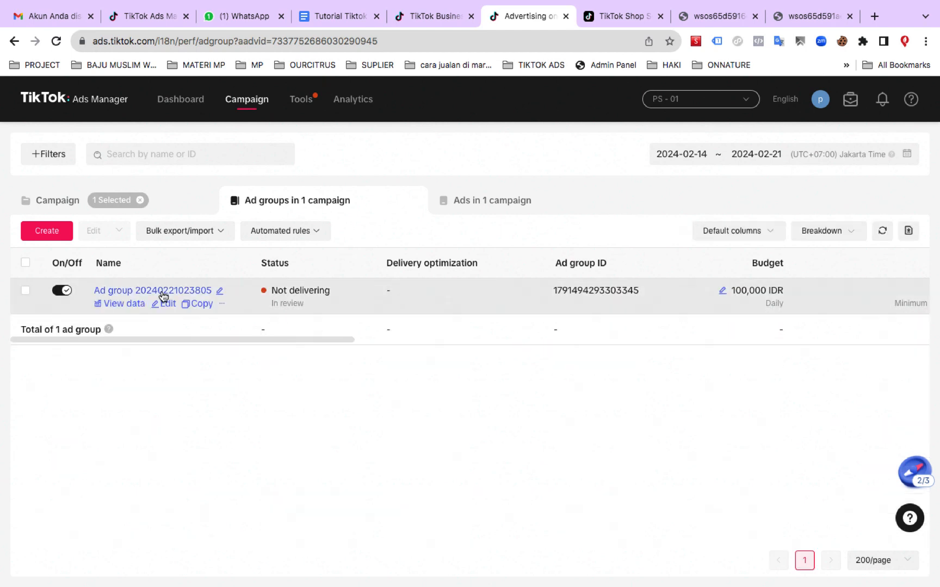
click(196, 292)
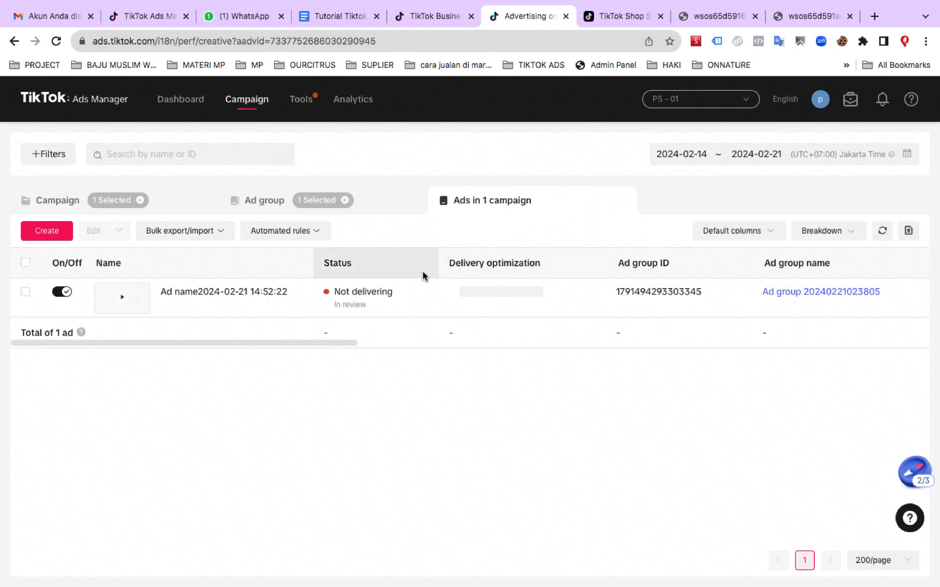
click(194, 212)
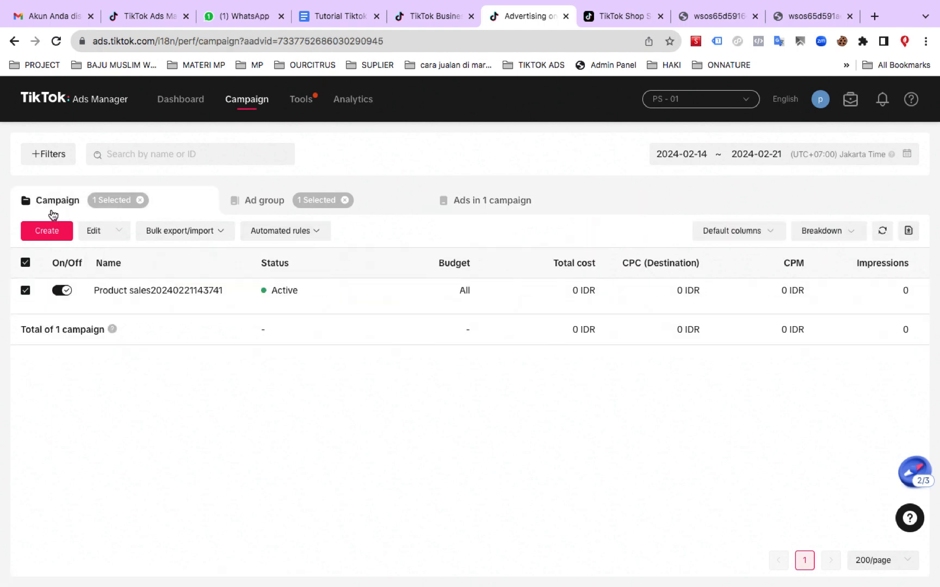
click(25, 263)
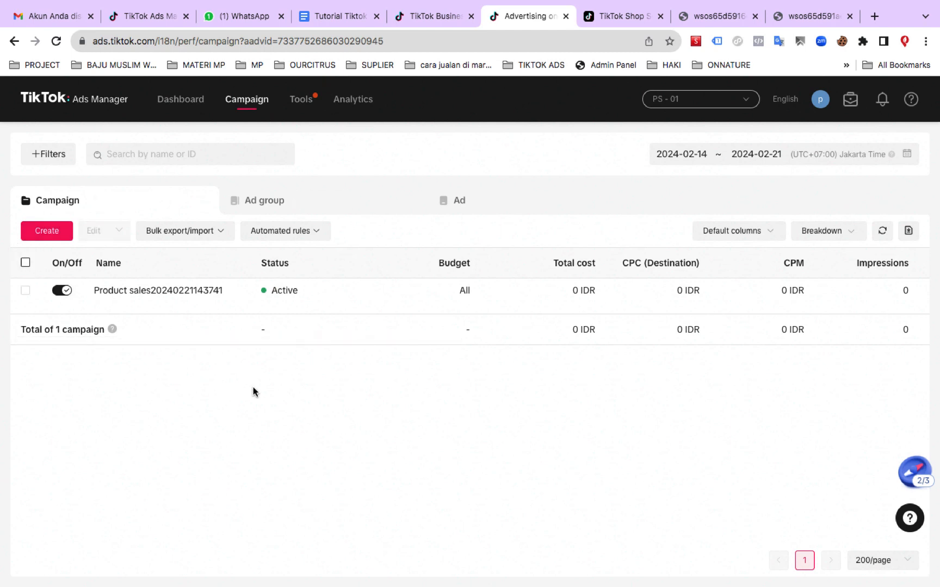